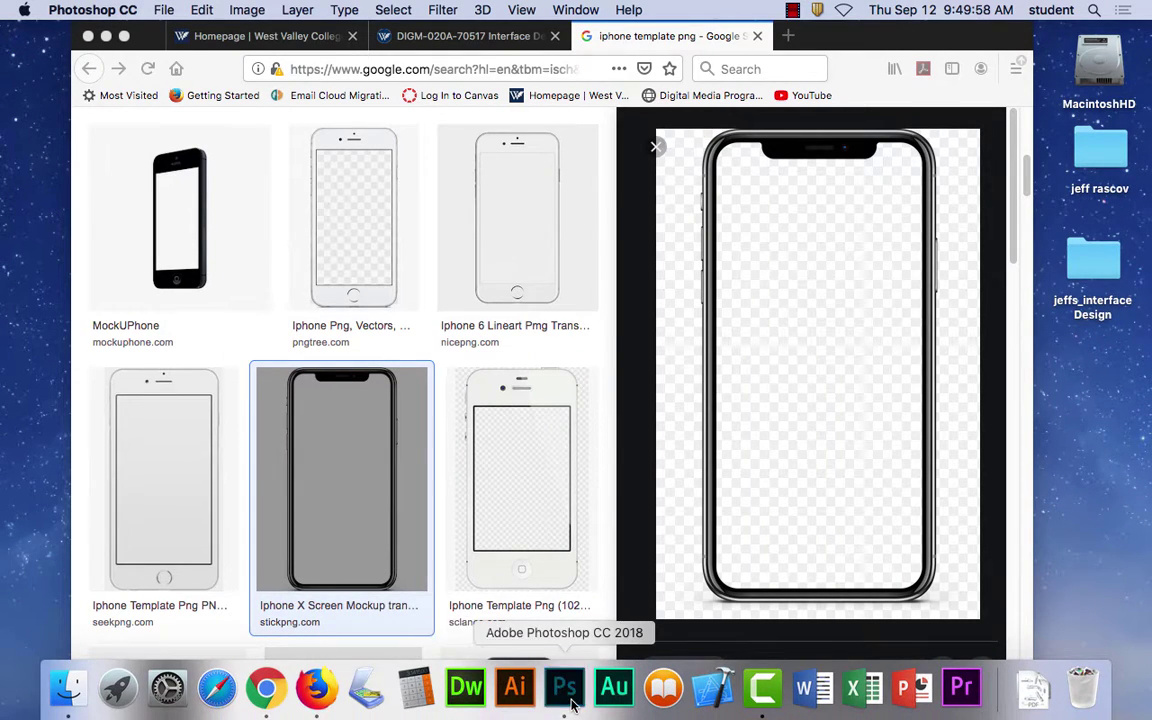
- Open the recent document iphone_template.psd in Photoshop
left_click(573, 703)
left_click(163, 9)
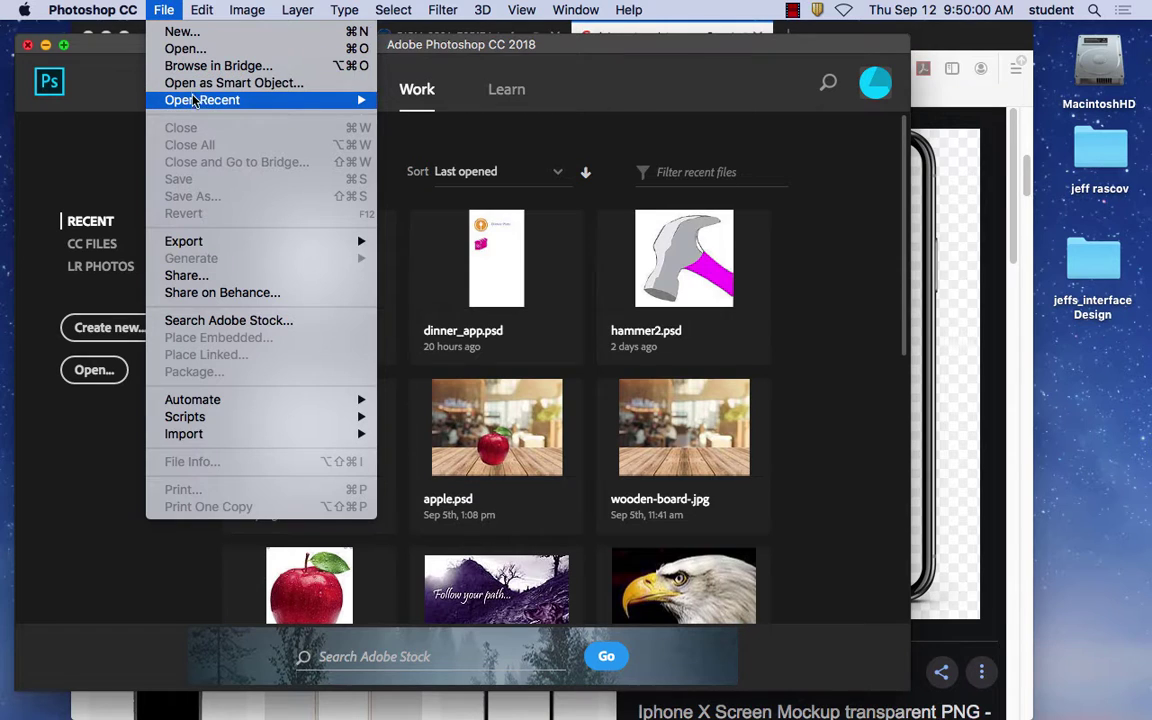
mouse_move(195, 104)
left_click(470, 101)
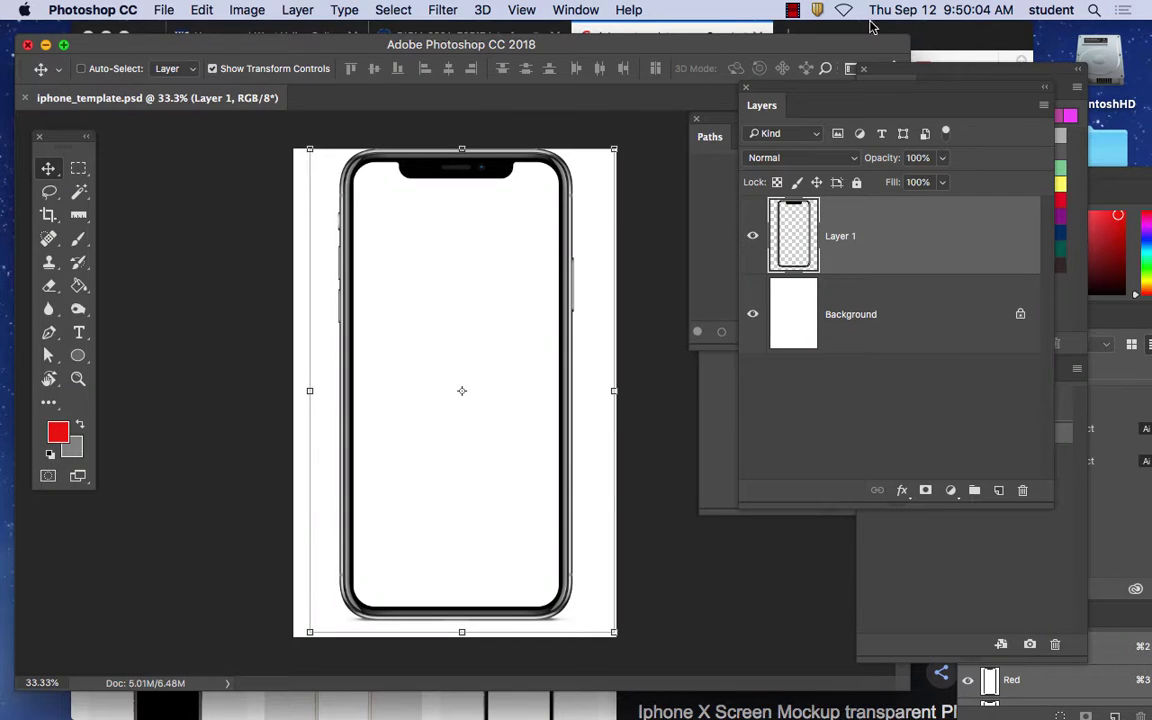
- Rearrange the Layers panel, grouping it with the Paths panel
left_click_drag(812, 88, 699, 80)
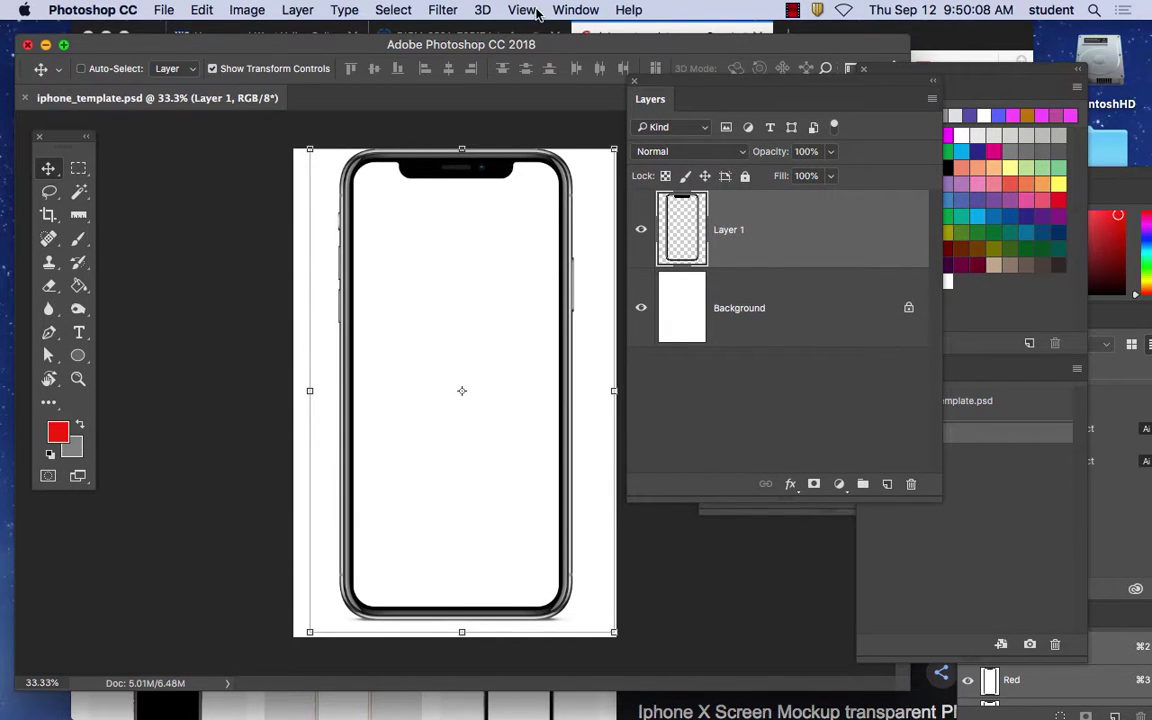
left_click(576, 9)
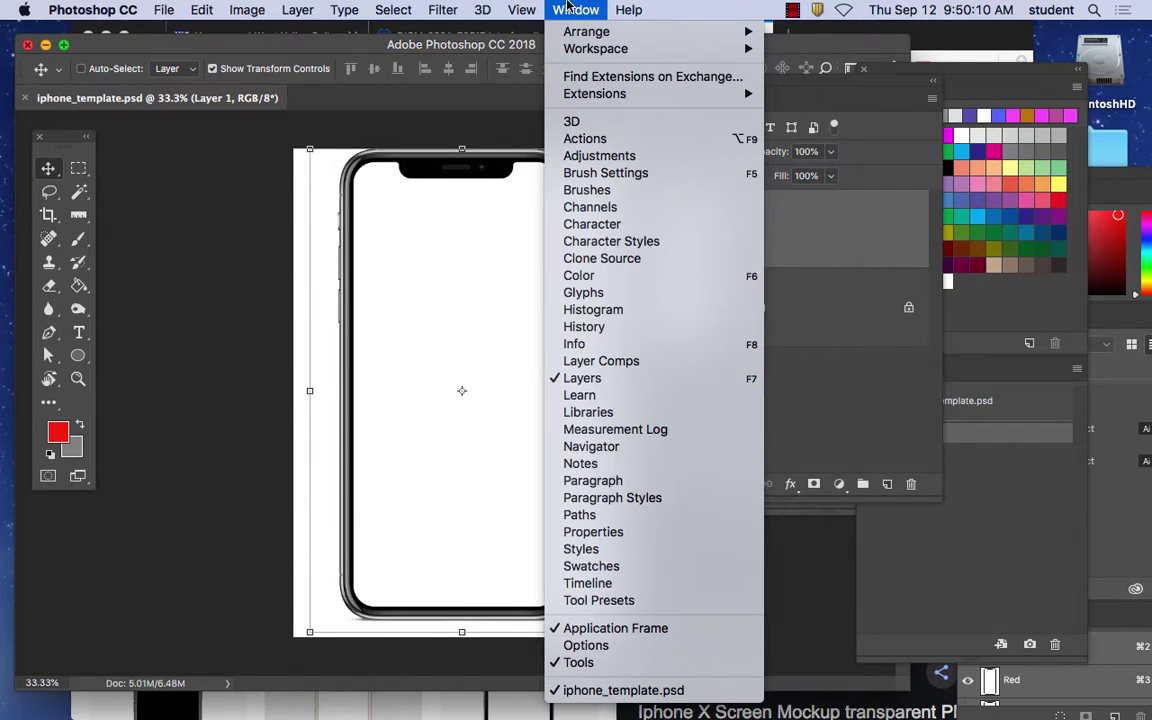
left_click(585, 326)
left_click_drag(718, 89, 811, 200)
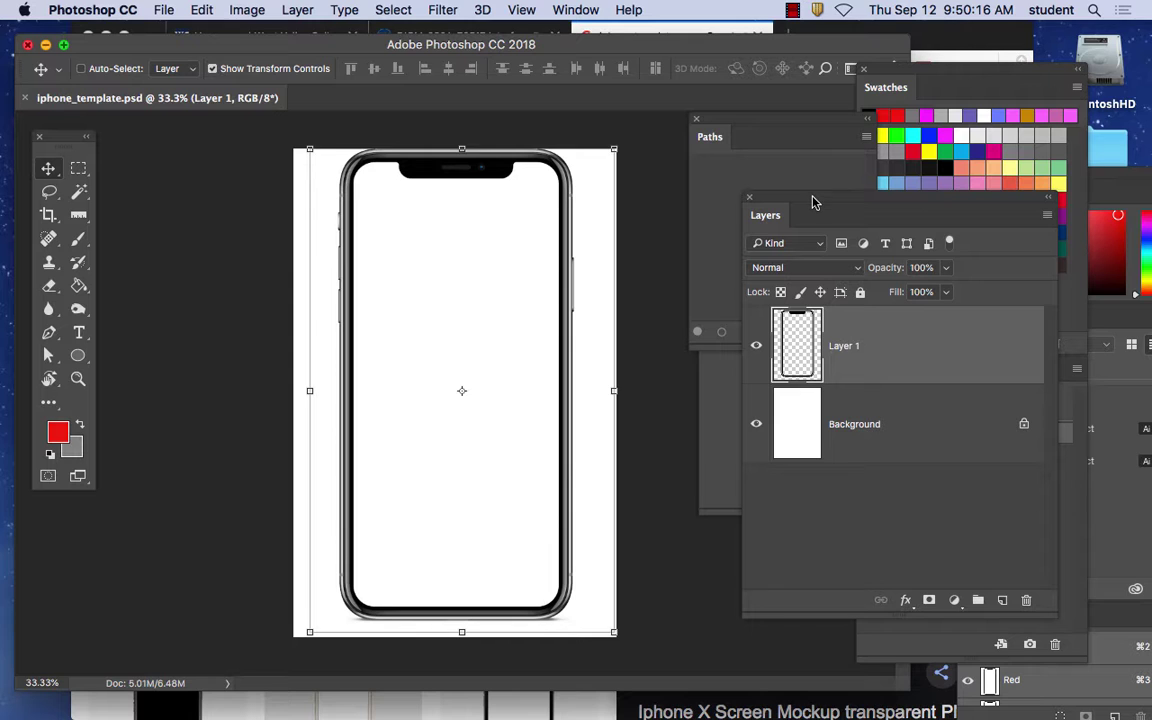
left_click_drag(812, 200, 800, 160)
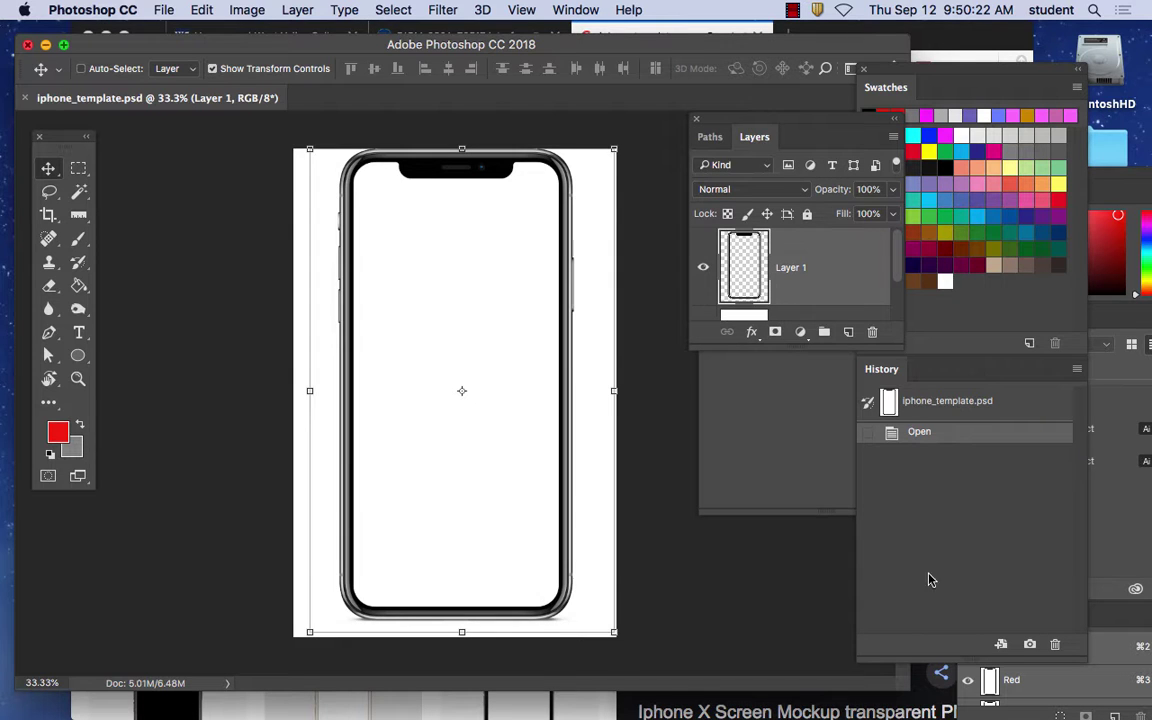
- Enlarge the Photoshop application frame to fill the screen
left_click_drag(908, 690, 1120, 718)
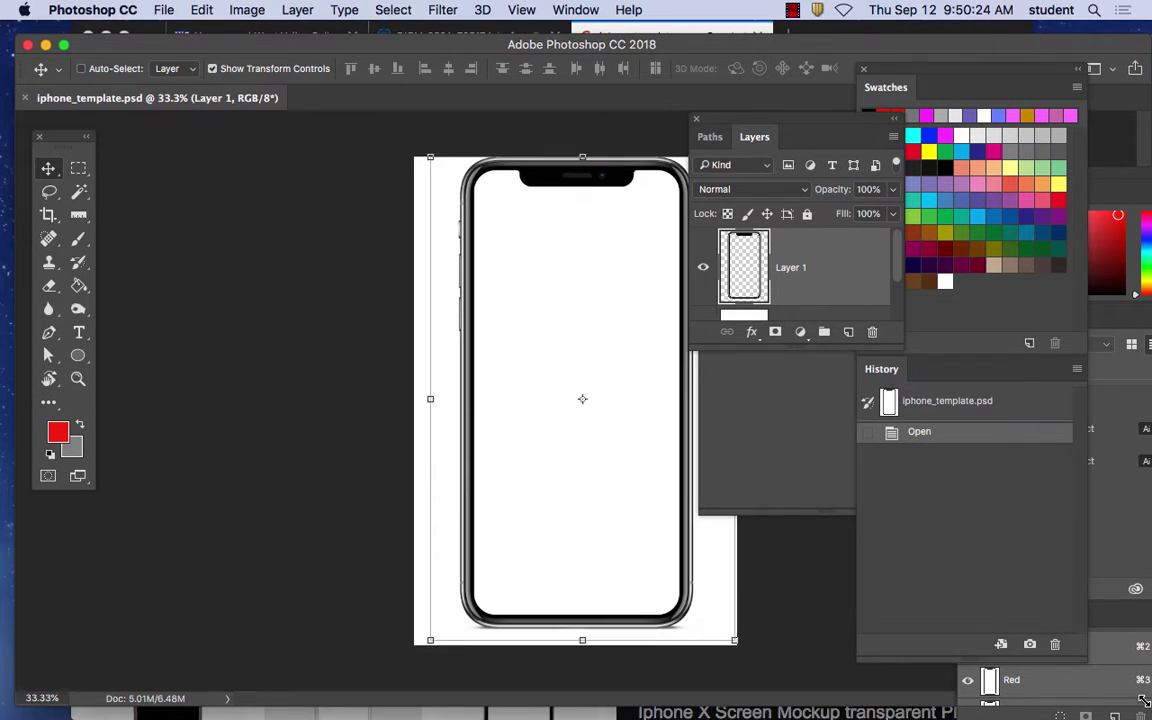
double_click(928, 44)
left_click_drag(1033, 45, 1019, 38)
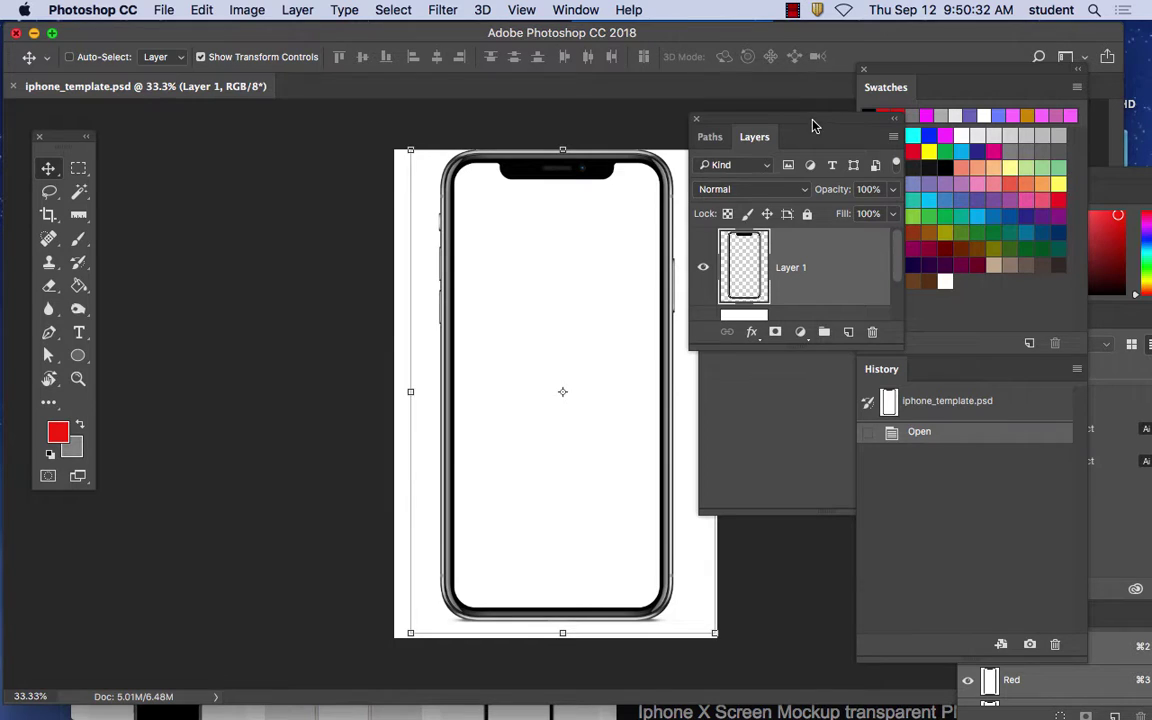
- Close the Properties panel and float the Layers panel, lengthened to show Background
left_click_drag(813, 119, 922, 219)
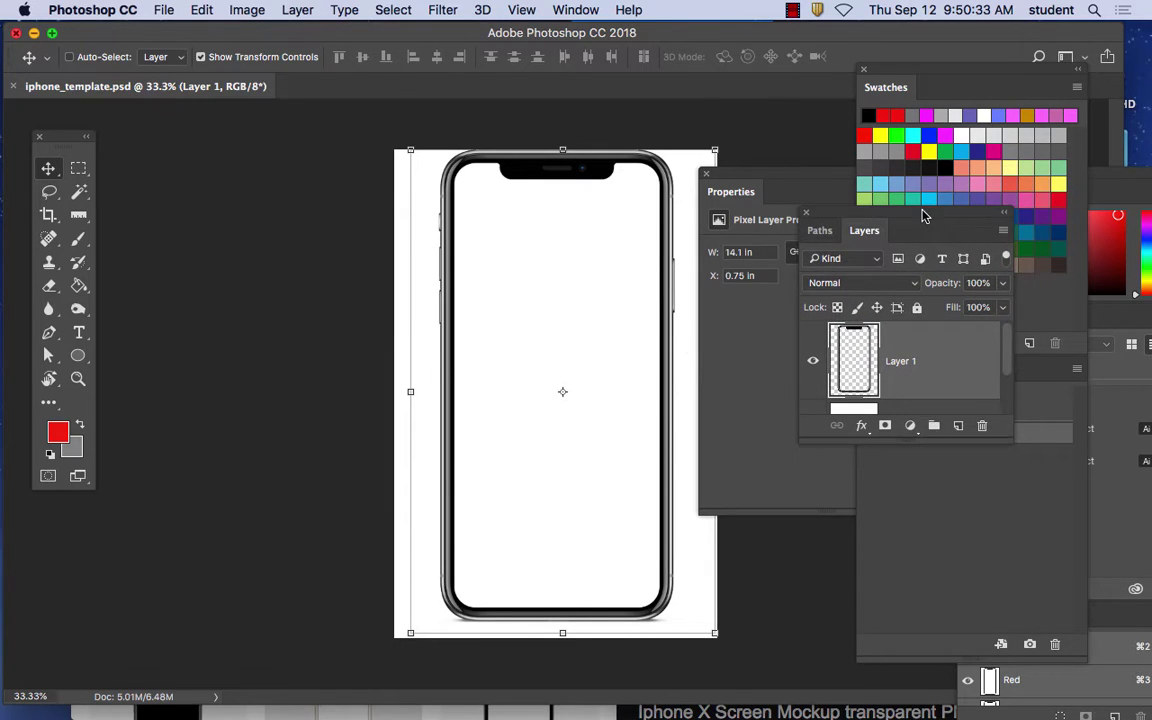
left_click(705, 176)
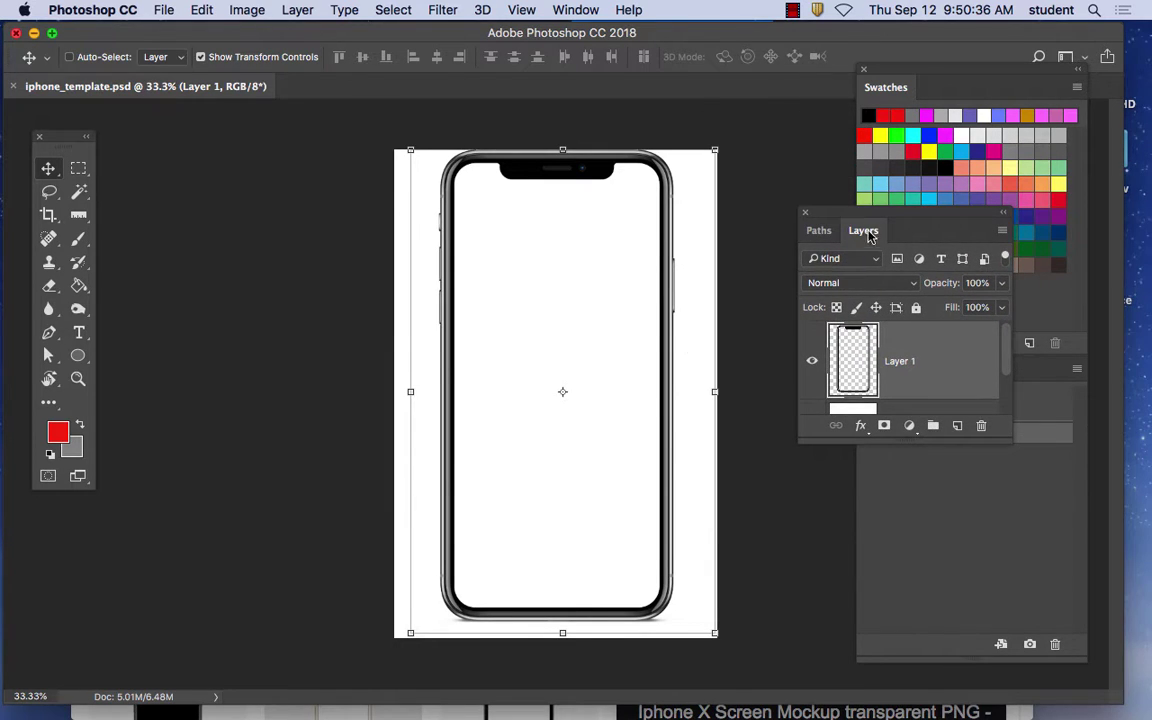
left_click_drag(868, 233, 177, 180)
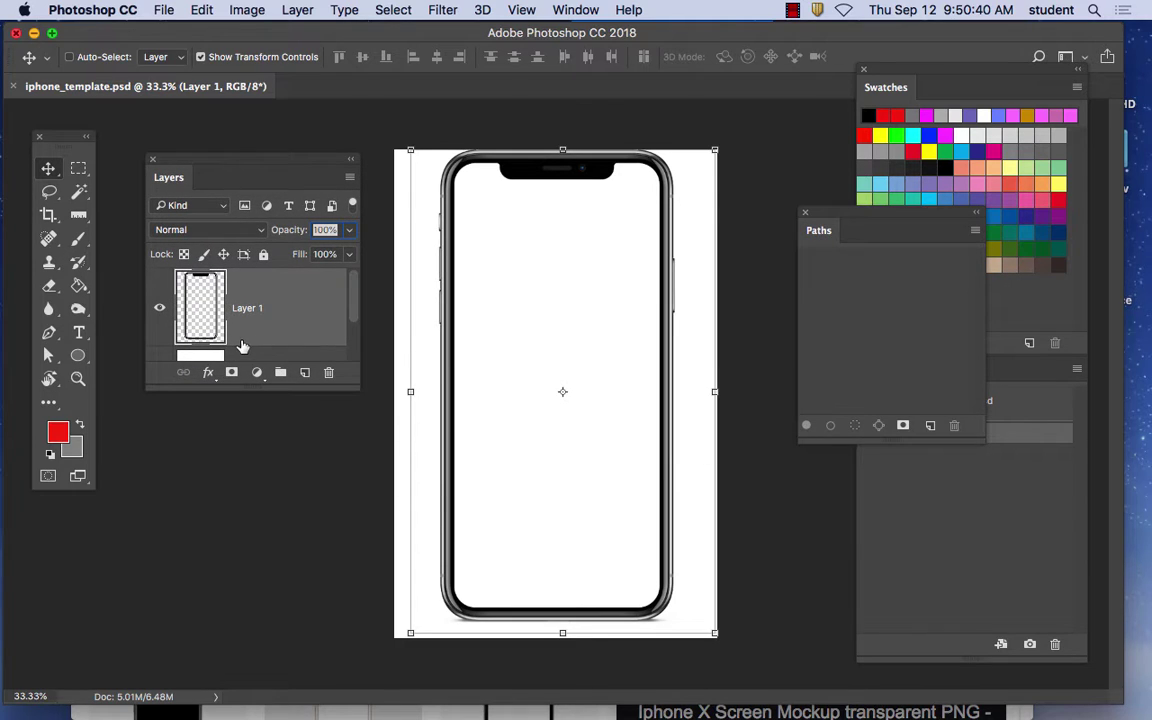
left_click_drag(325, 390, 331, 596)
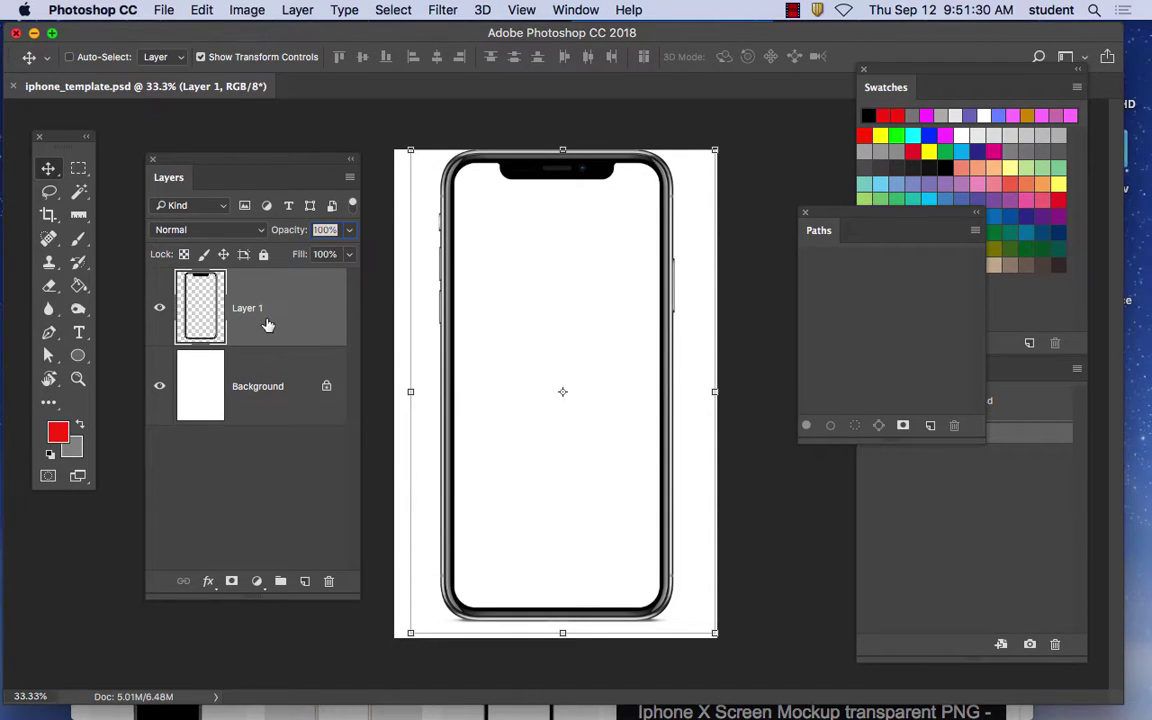
- Rename Layer 1 to 'template' and lock it completely with Lock All
double_click(249, 310)
type("template")
key("Return")
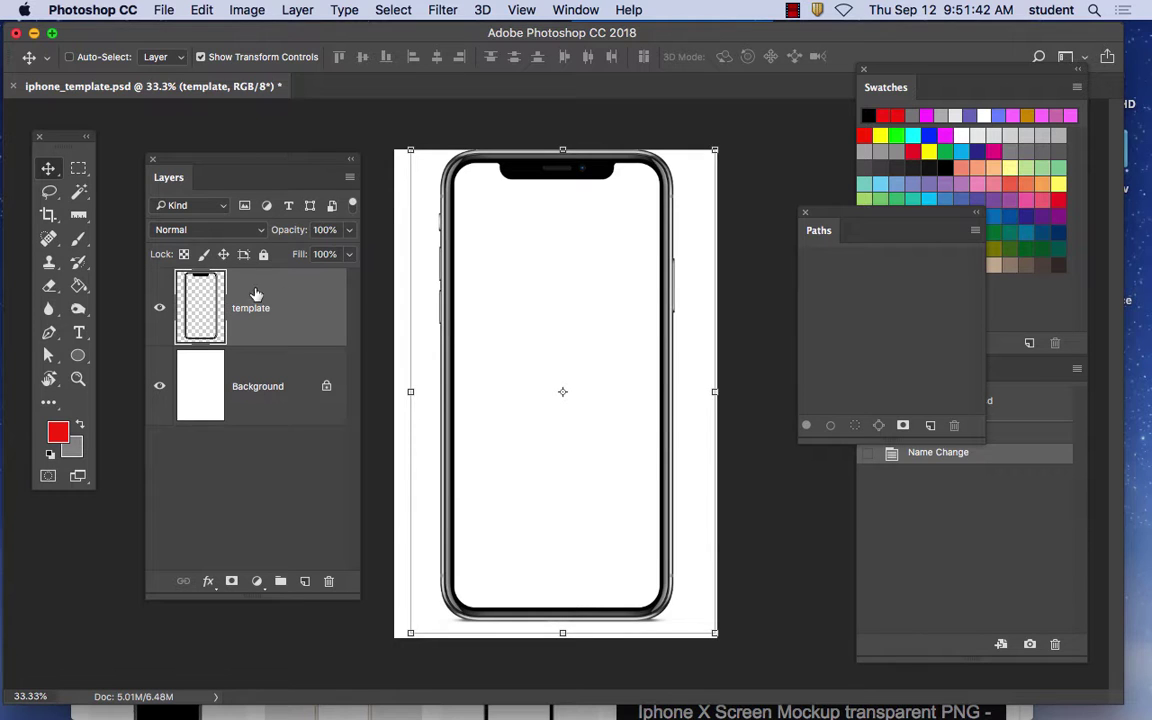
left_click(265, 255)
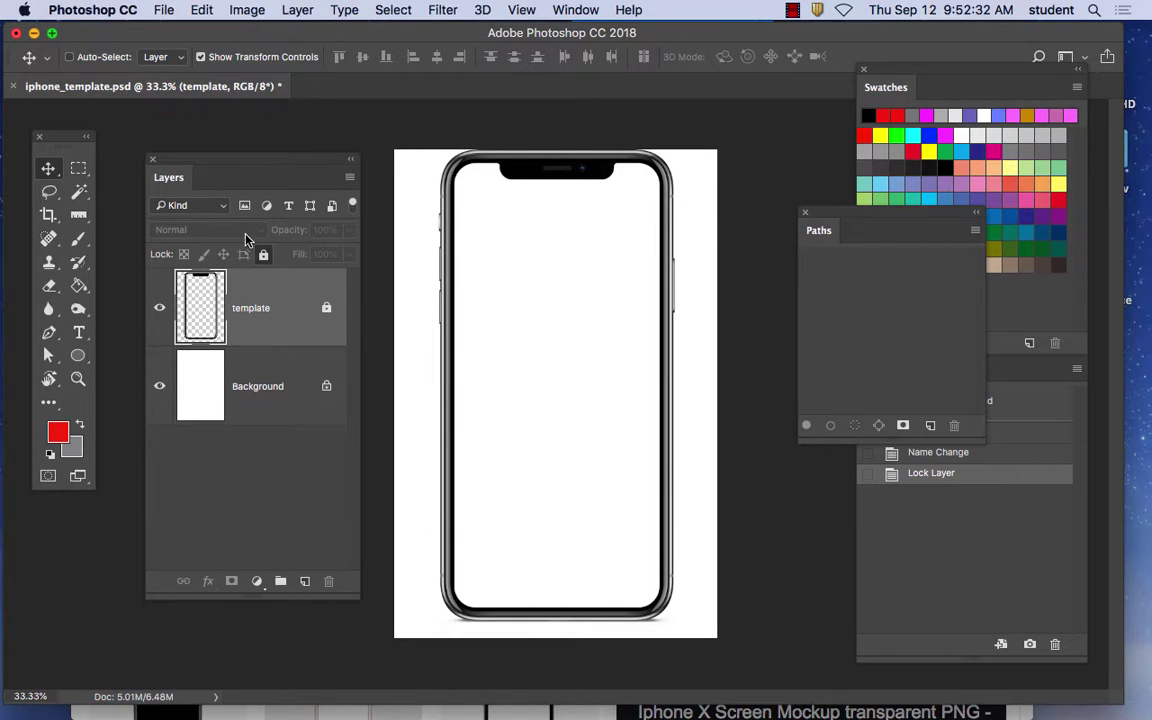
left_click(166, 9)
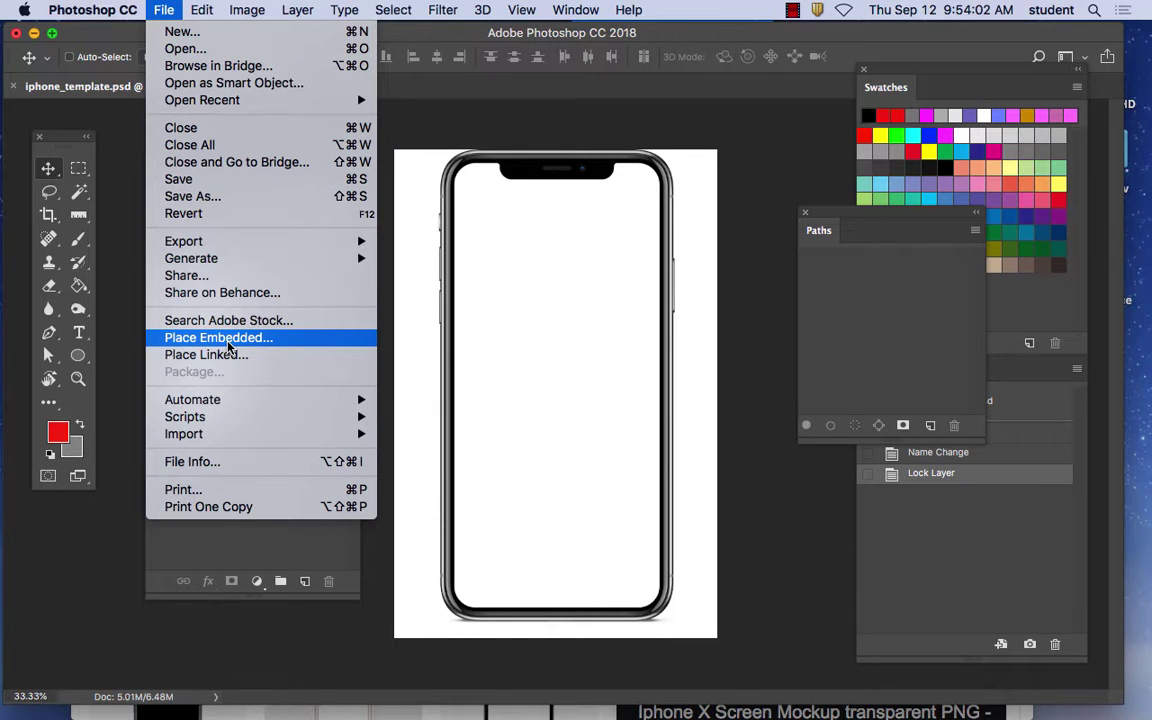
left_click(229, 340)
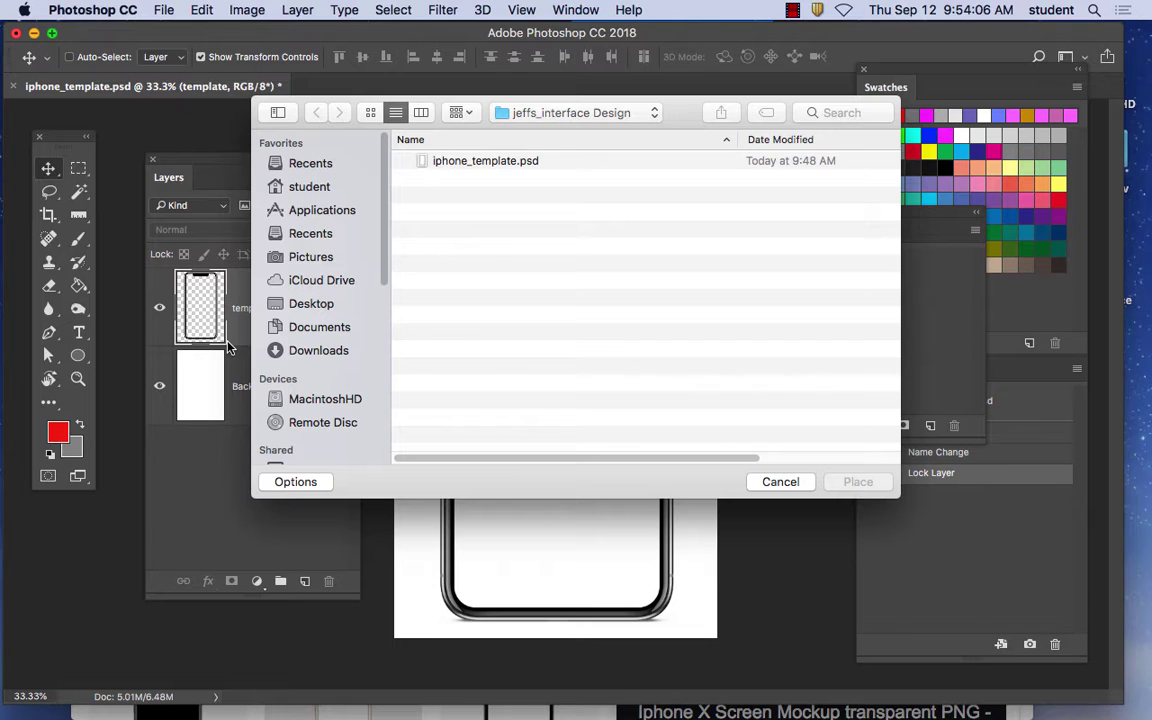
left_click(316, 305)
double_click(441, 210)
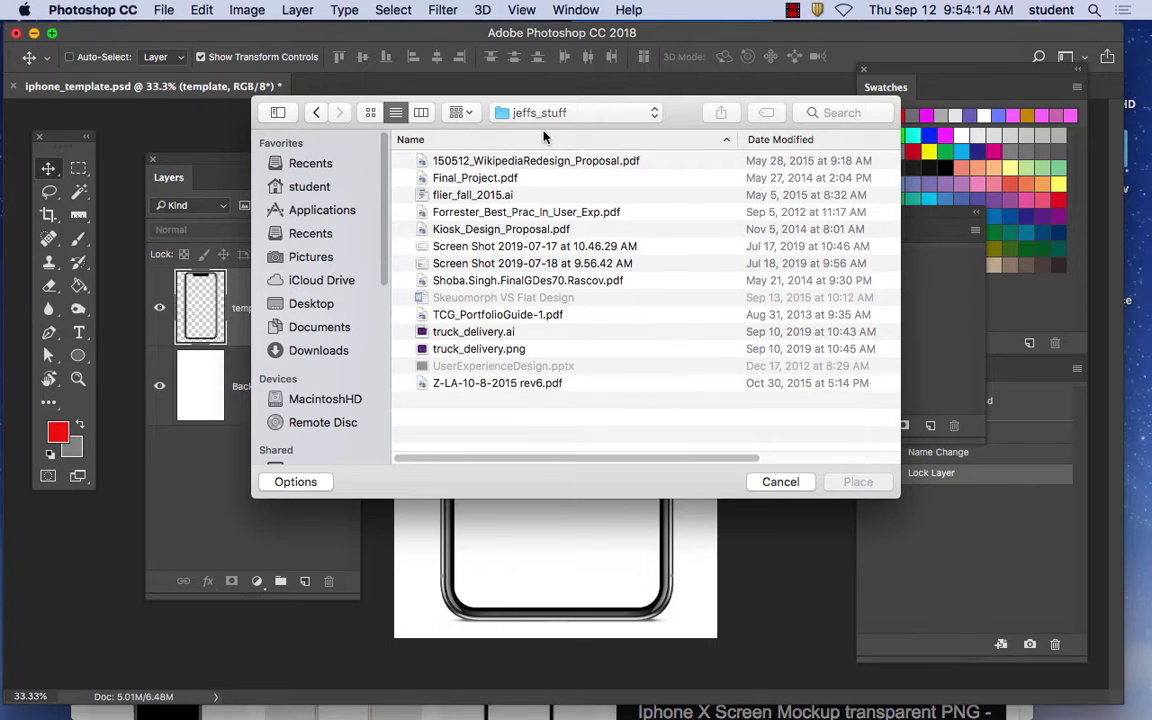
left_click(505, 112)
left_click(537, 132)
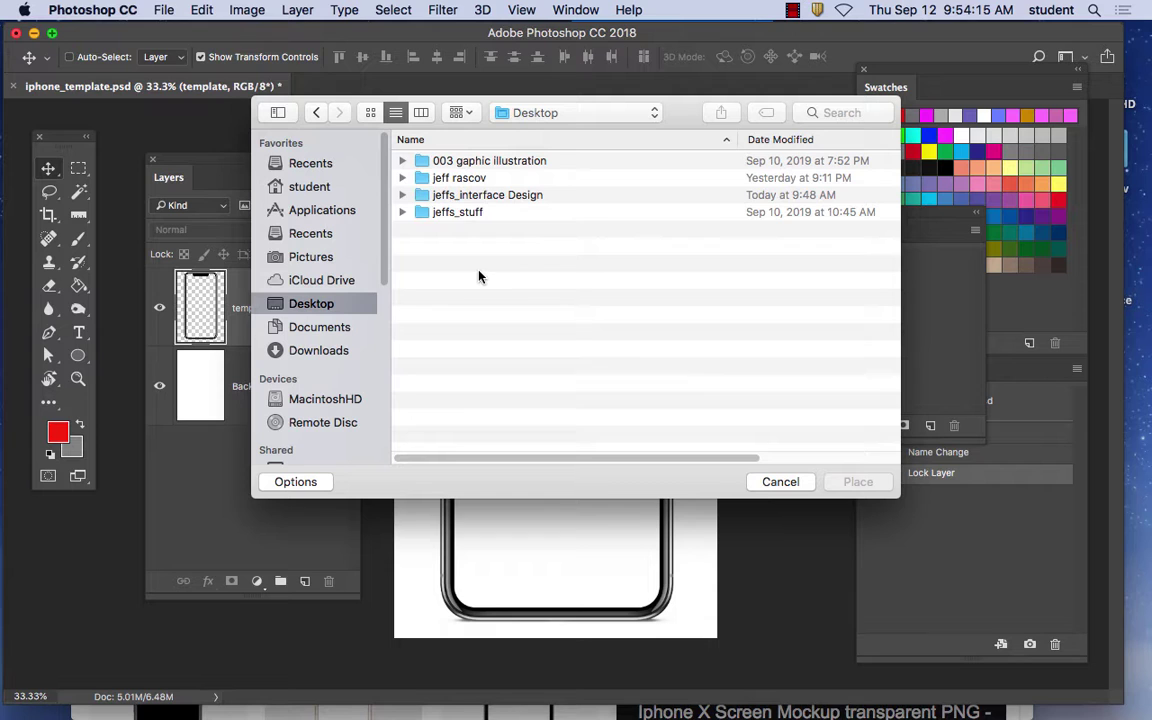
left_click(470, 179)
double_click(470, 179)
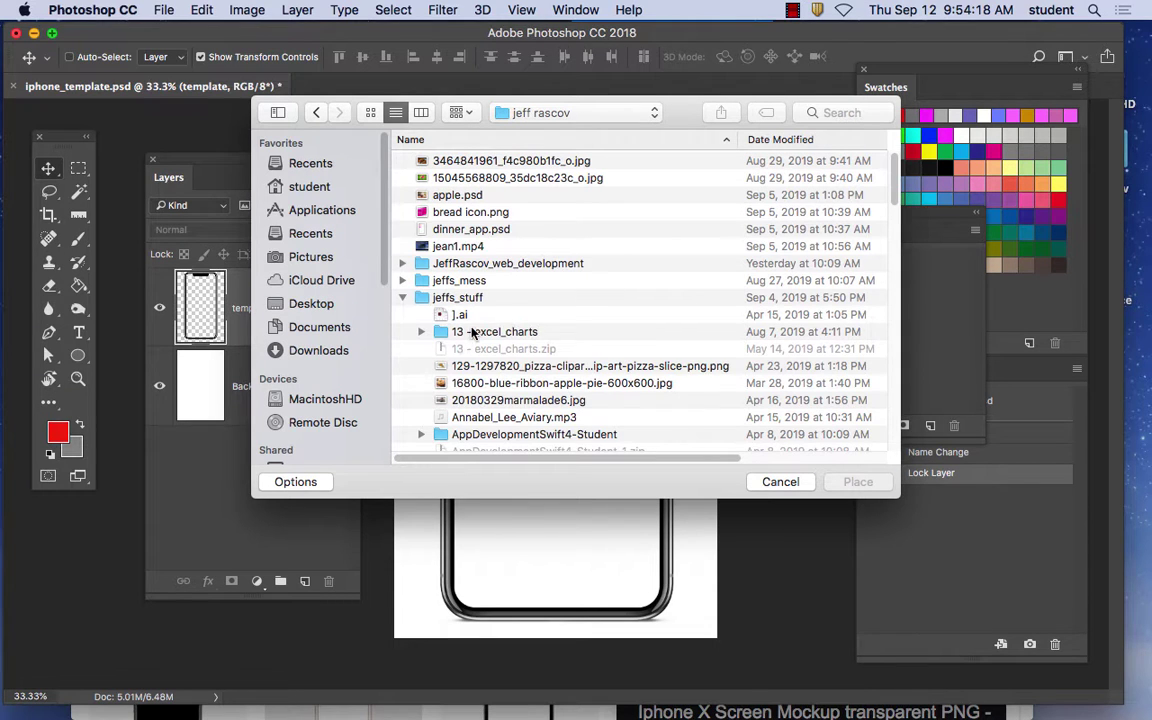
left_click(404, 299)
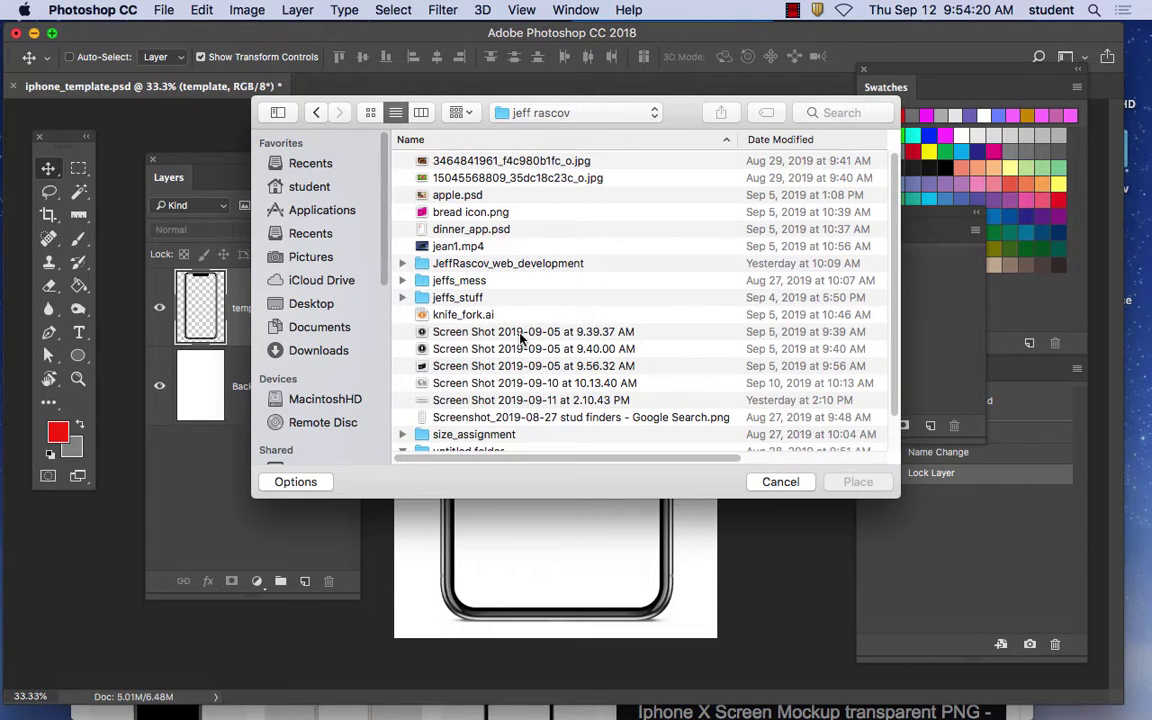
scroll(522, 333, "down", 2)
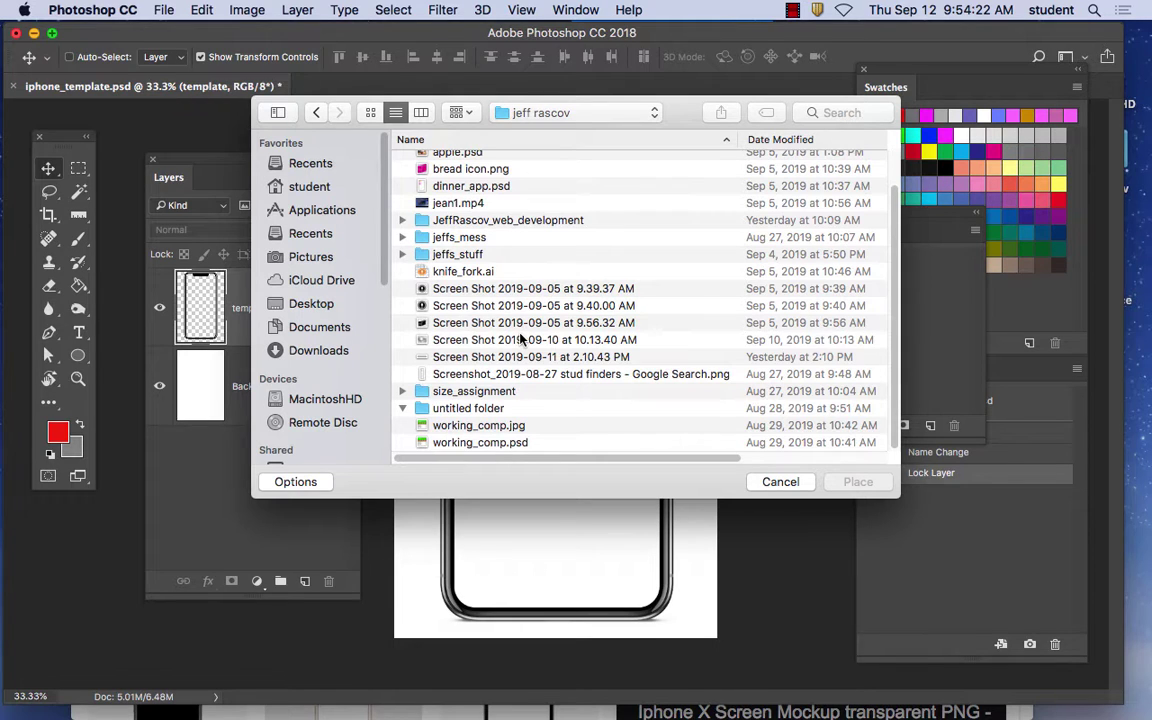
scroll(520, 340, "up", 1)
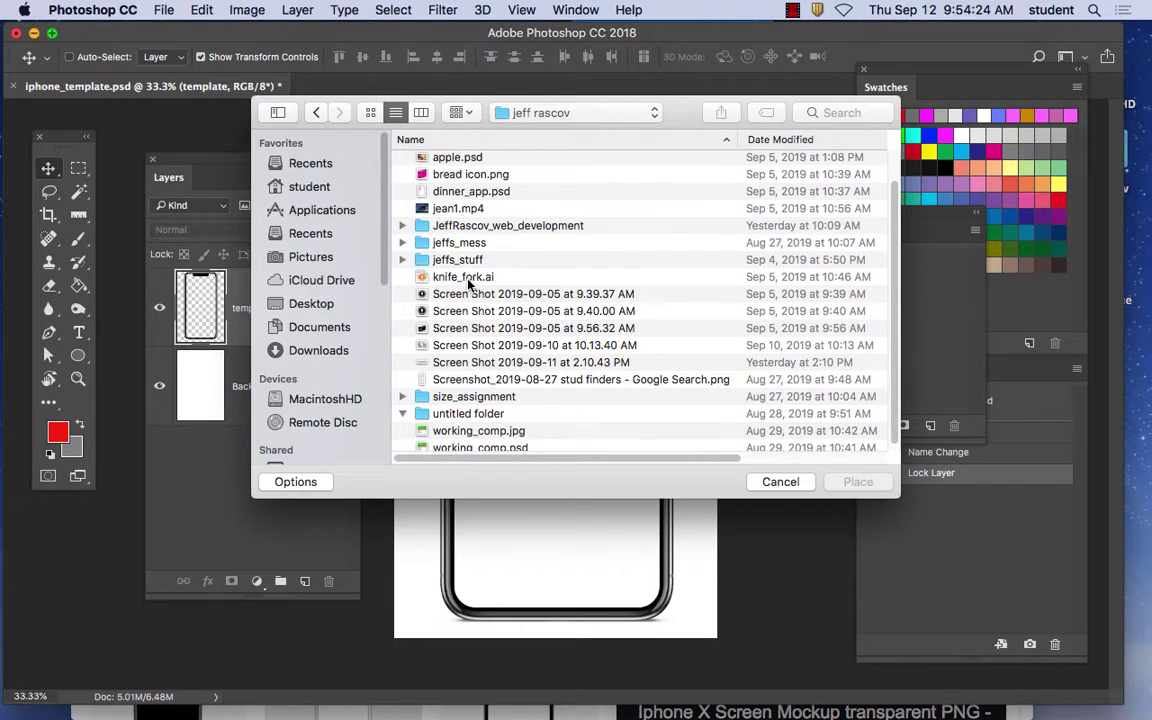
scroll(538, 346, "up", 2)
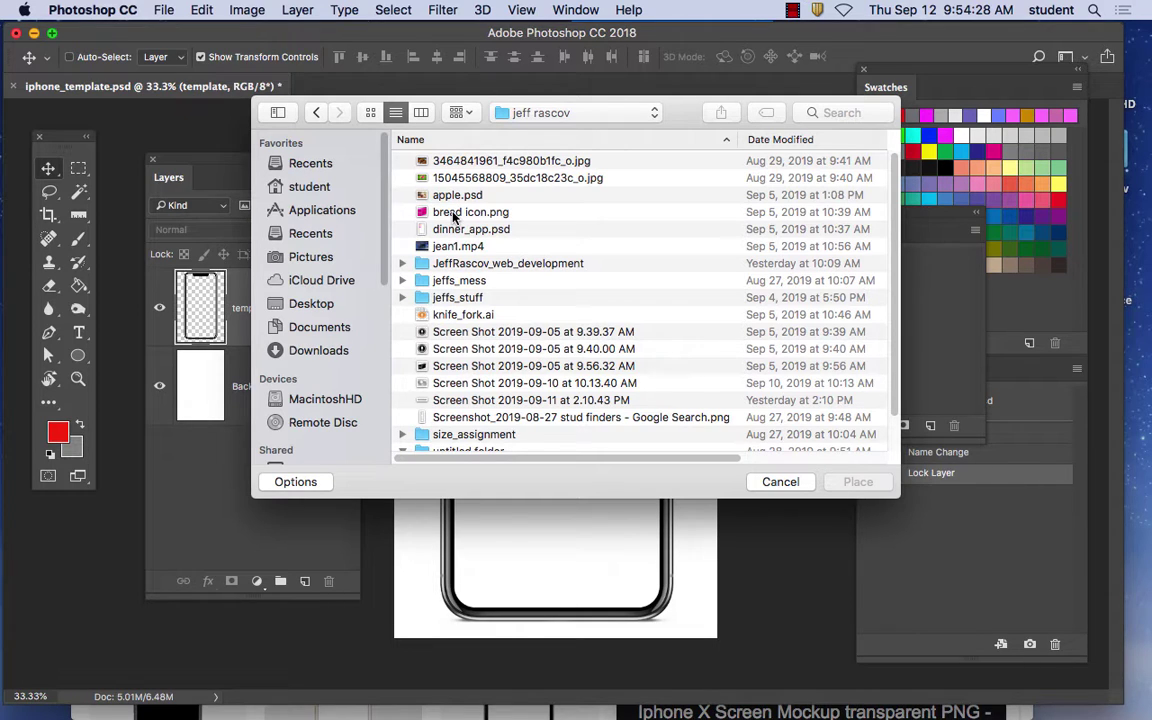
left_click(510, 112)
left_click(507, 119)
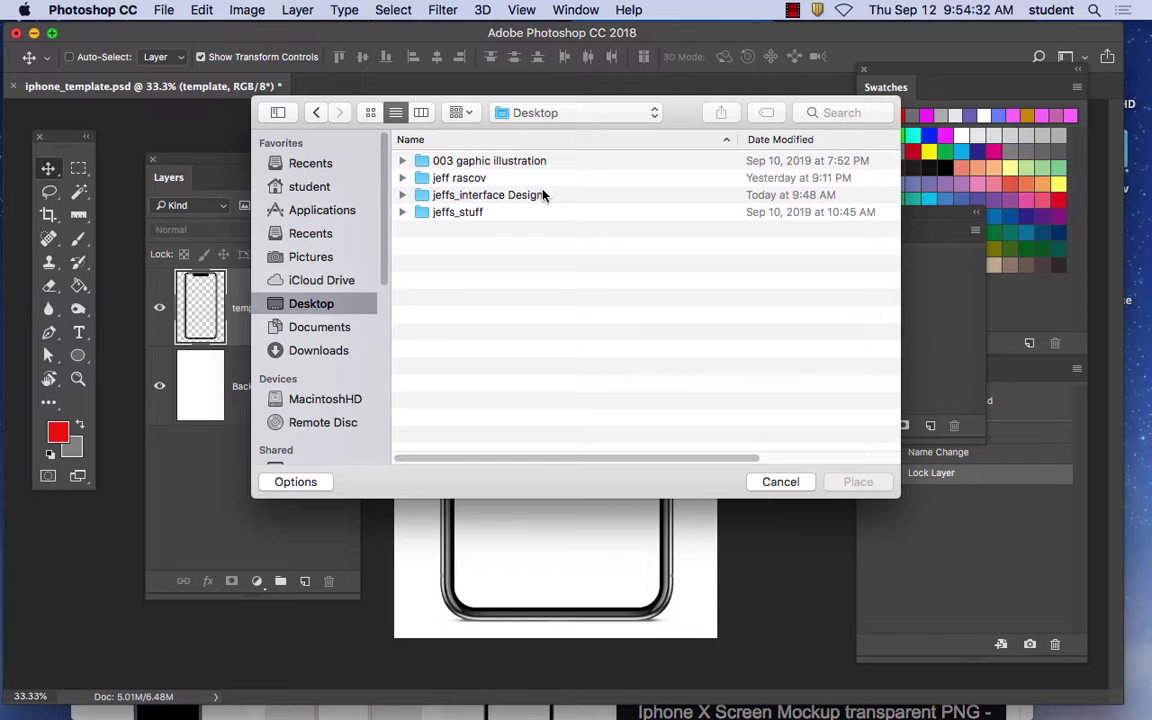
double_click(480, 212)
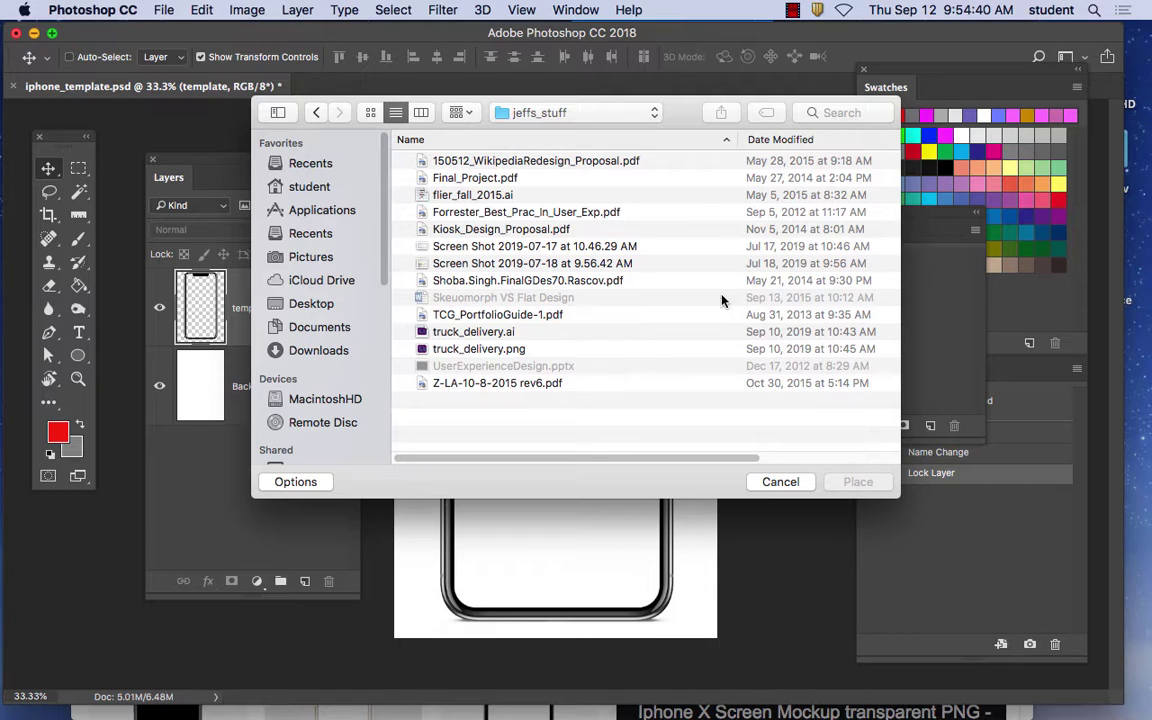
left_click(781, 482)
- Hide Photoshop, Camtasia and Firefox to reveal the desktop
left_click(100, 10)
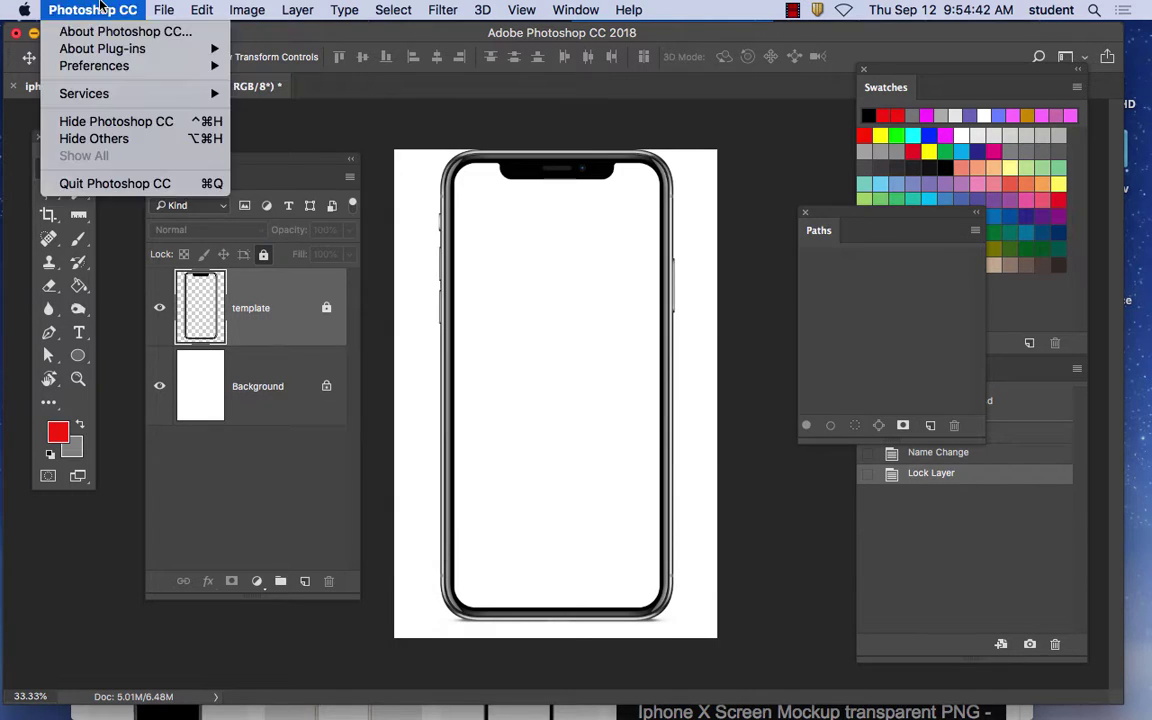
left_click(114, 121)
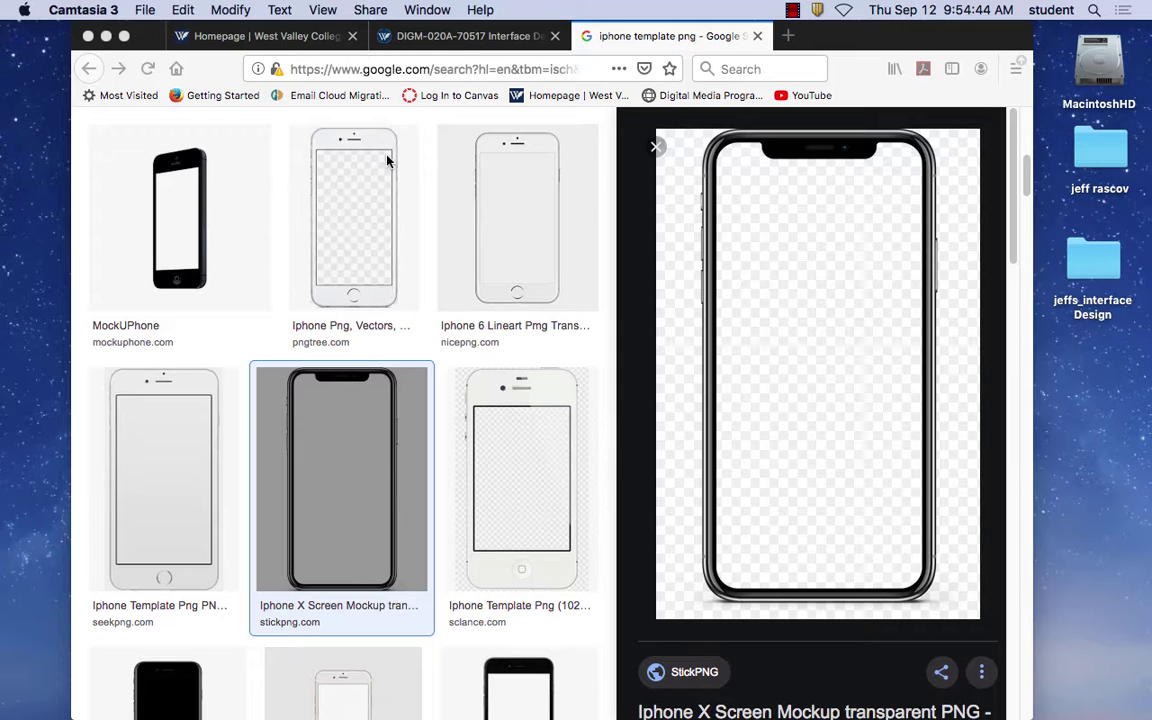
left_click(76, 8)
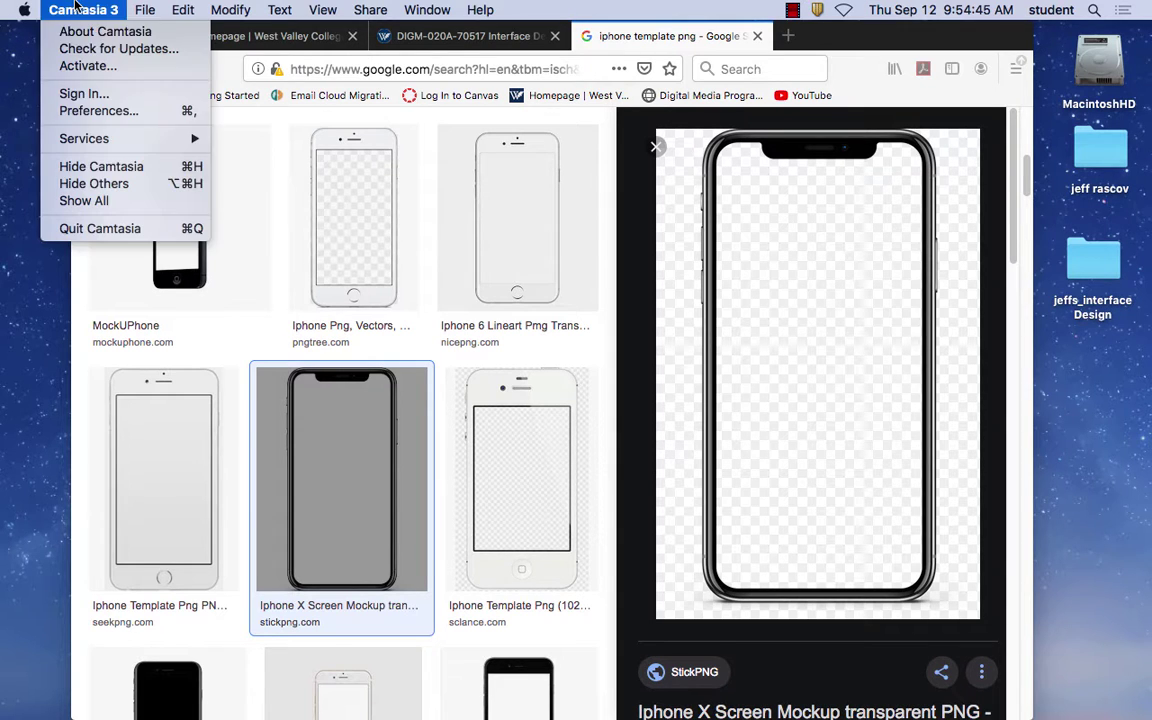
left_click(106, 167)
left_click(70, 10)
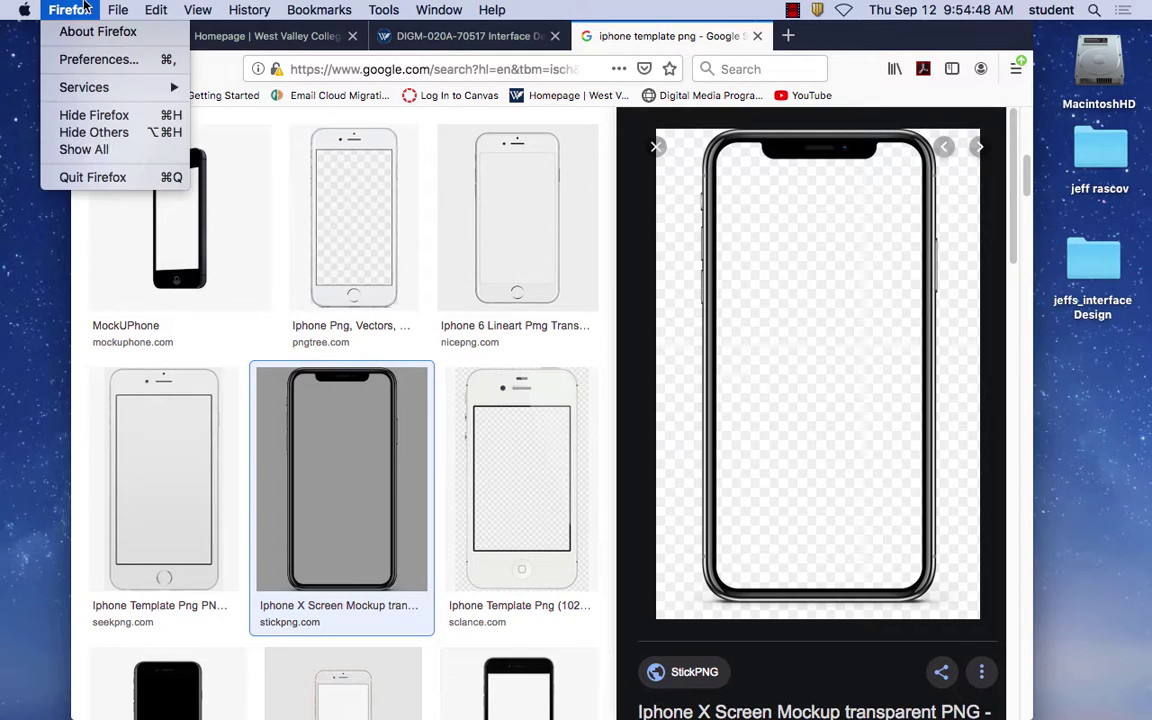
left_click(94, 115)
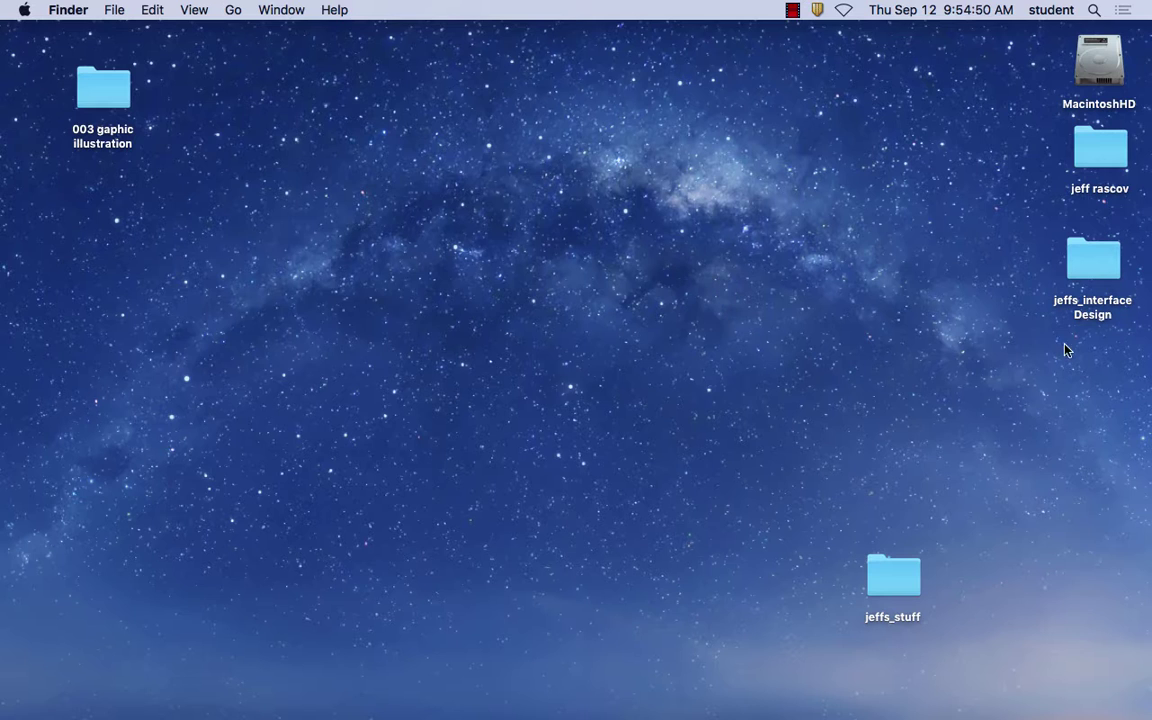
- Copy truck_delivery.ai from jeffs_stuff into the jeffs_interface Design folder, then close that window
double_click(1100, 270)
double_click(900, 586)
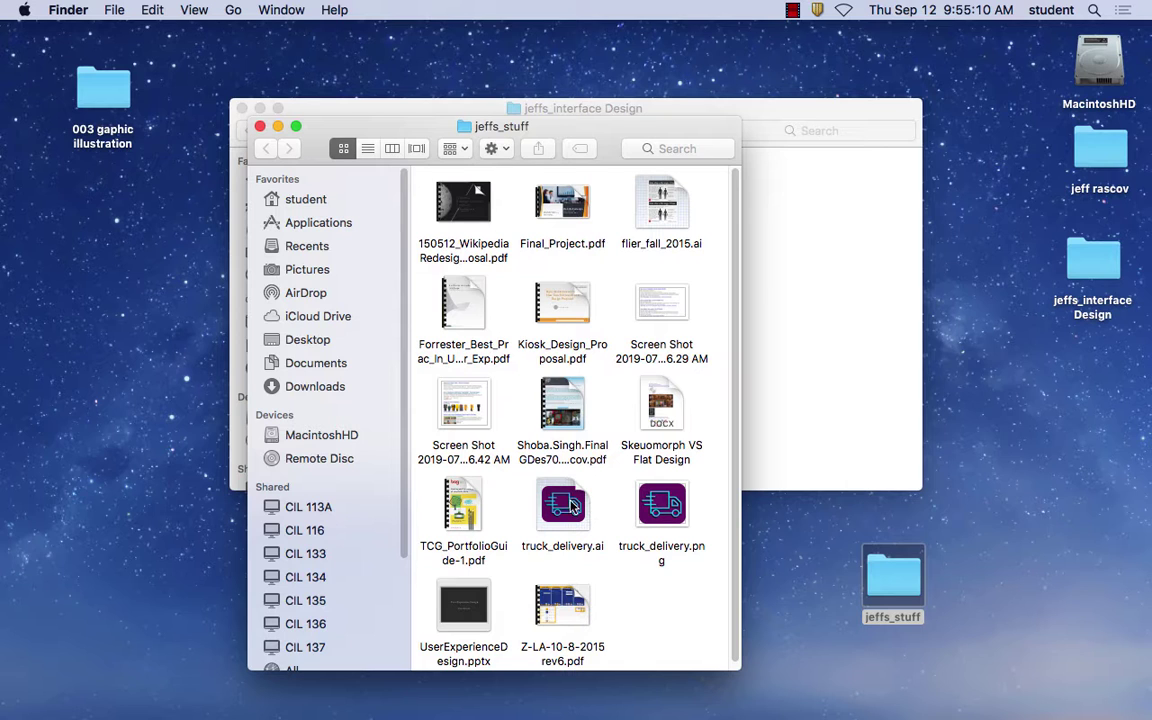
left_click_drag(571, 512, 622, 340)
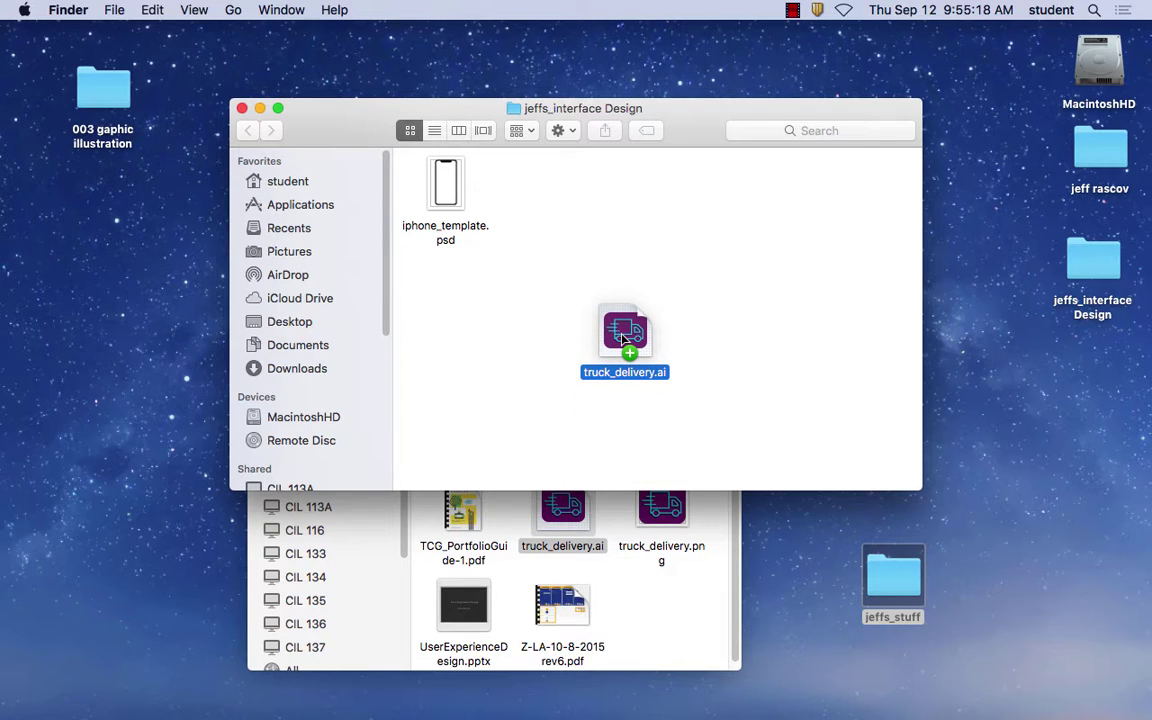
left_click_drag(622, 340, 743, 332)
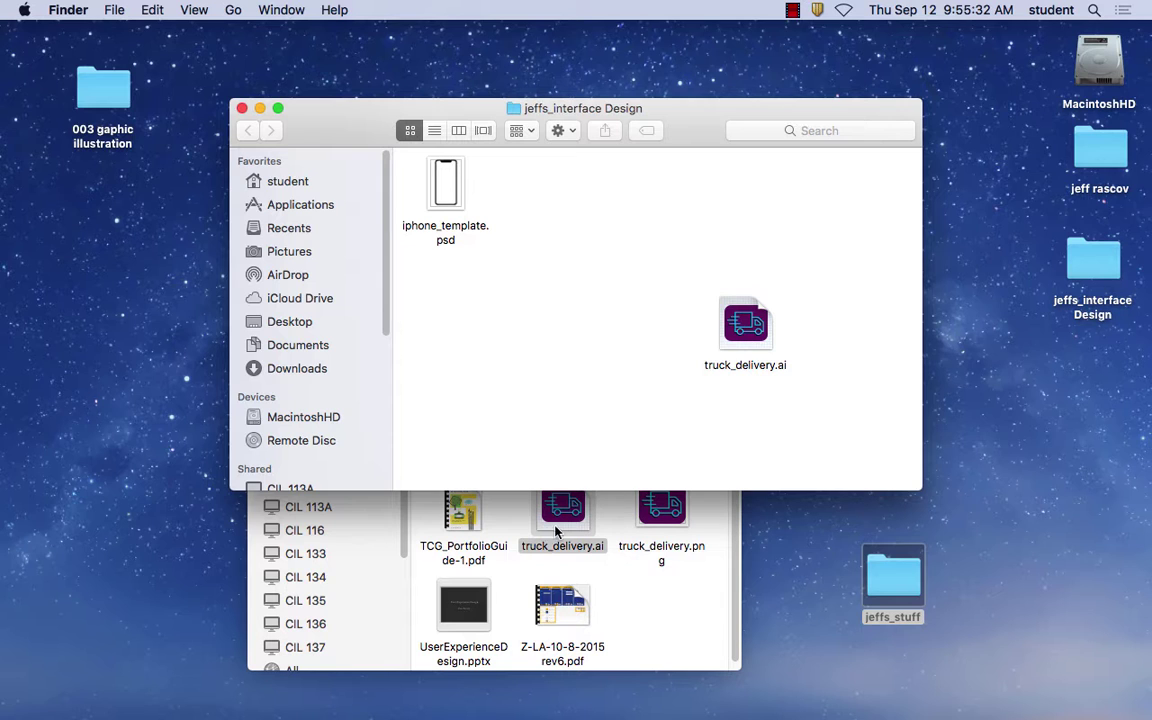
left_click(241, 108)
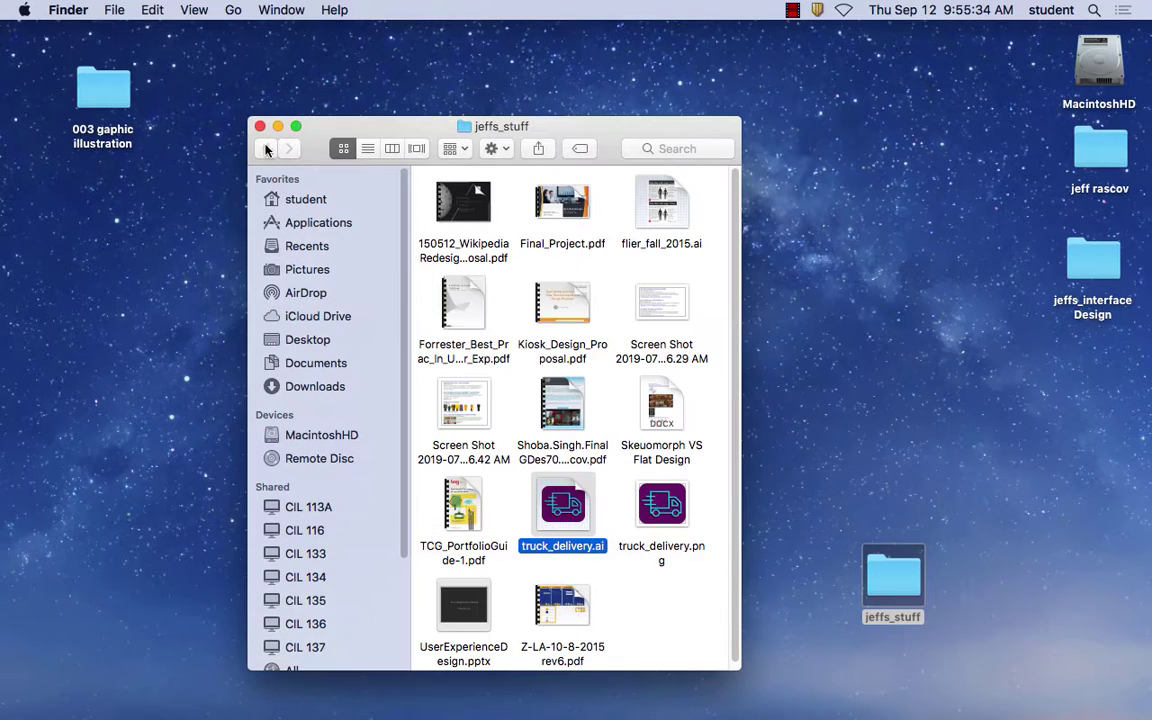
left_click(800, 348)
- Place truck_delivery.ai as an embedded smart object in iphone_template.psd
mouse_move(810, 698)
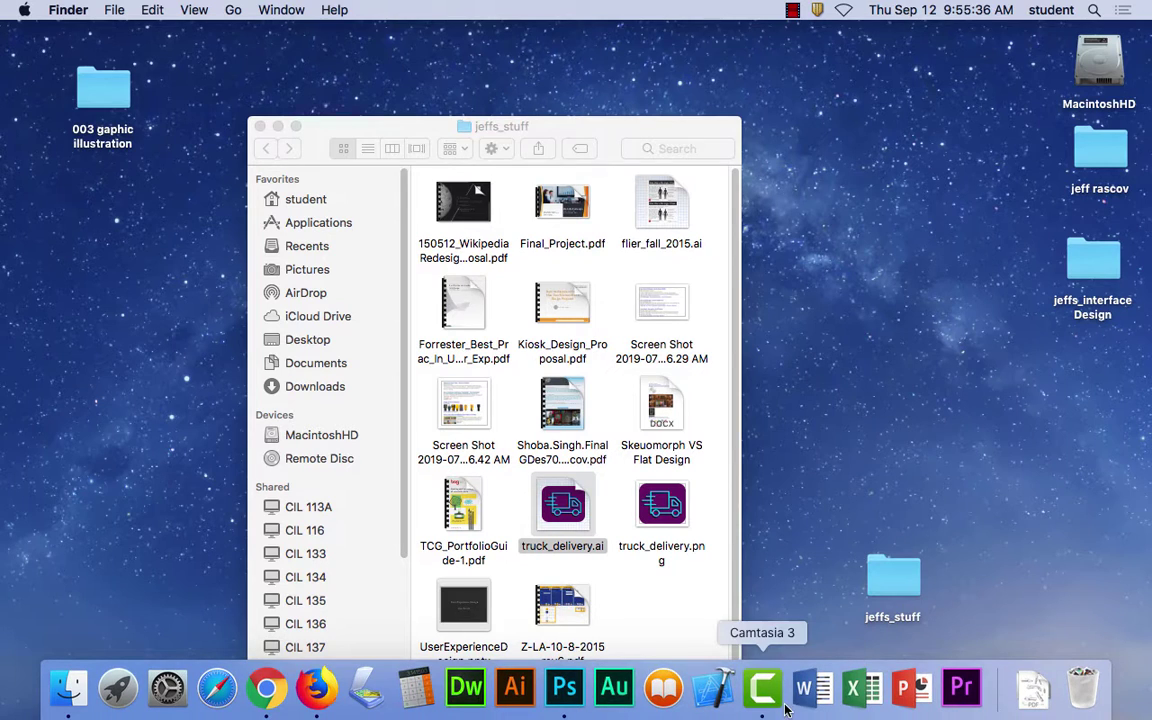
left_click(564, 688)
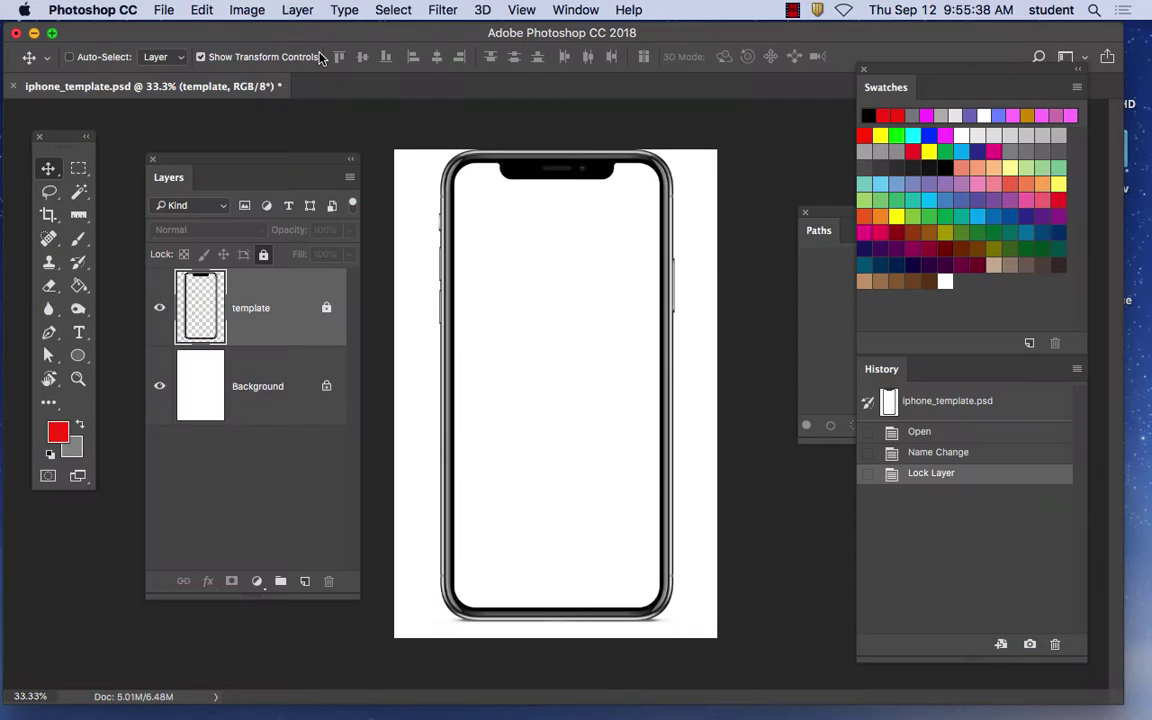
left_click(163, 10)
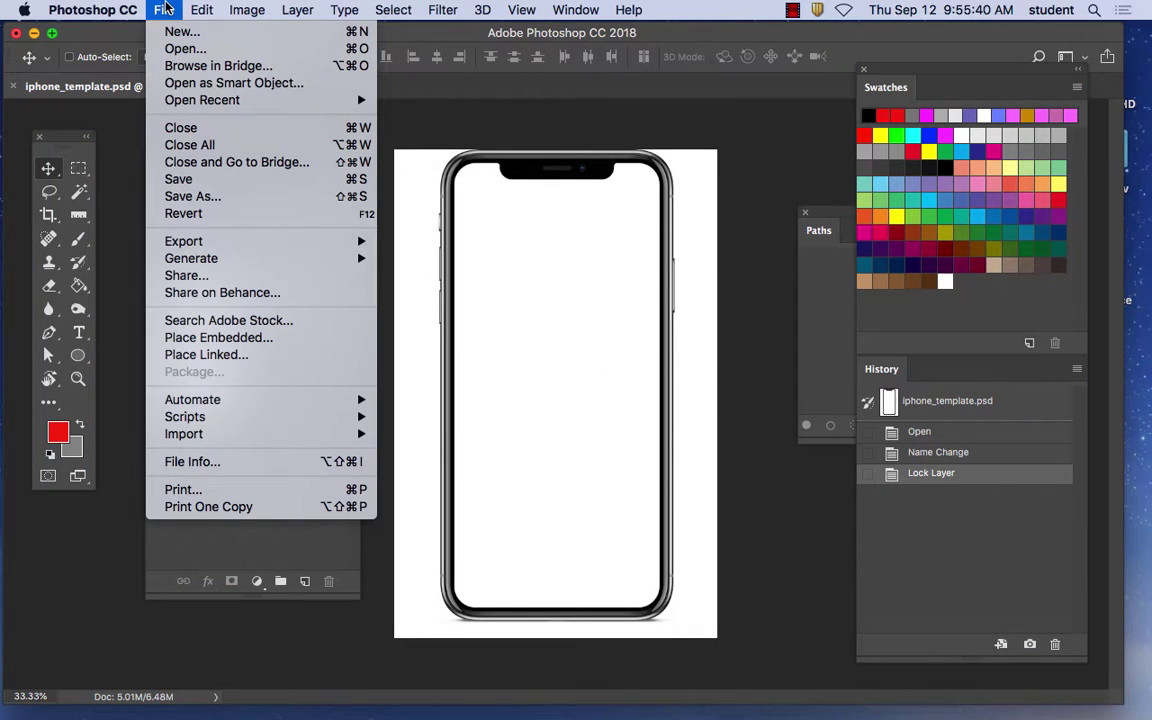
left_click(230, 340)
left_click(493, 182)
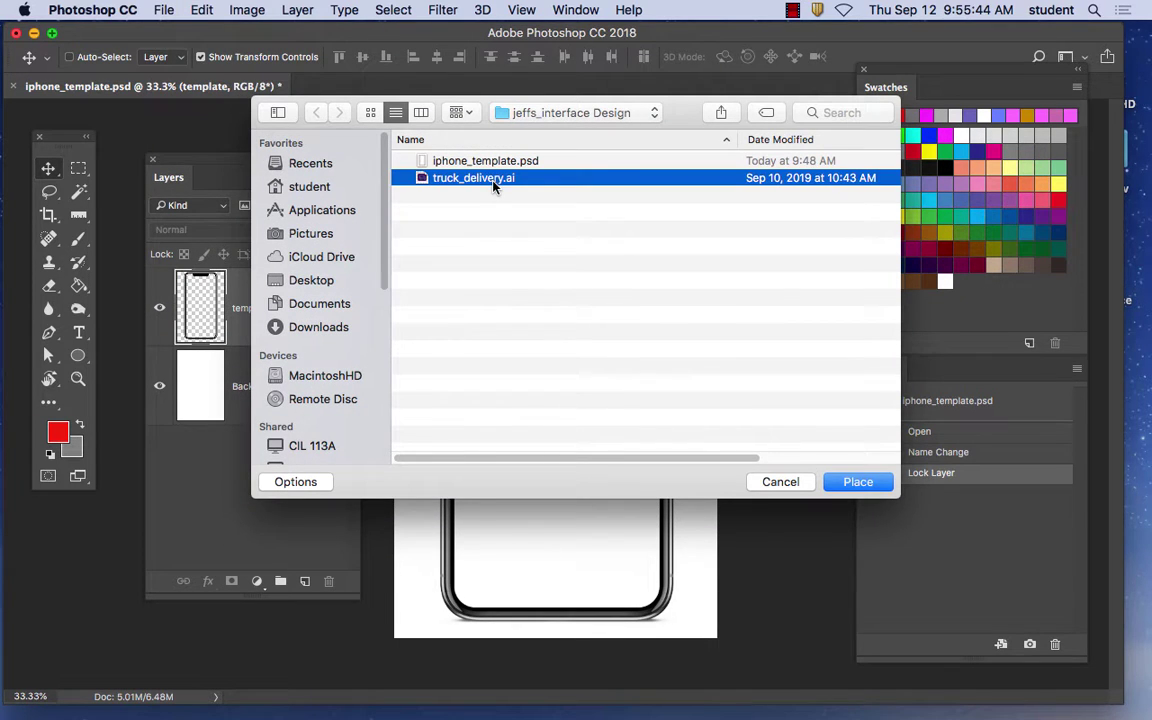
left_click(855, 485)
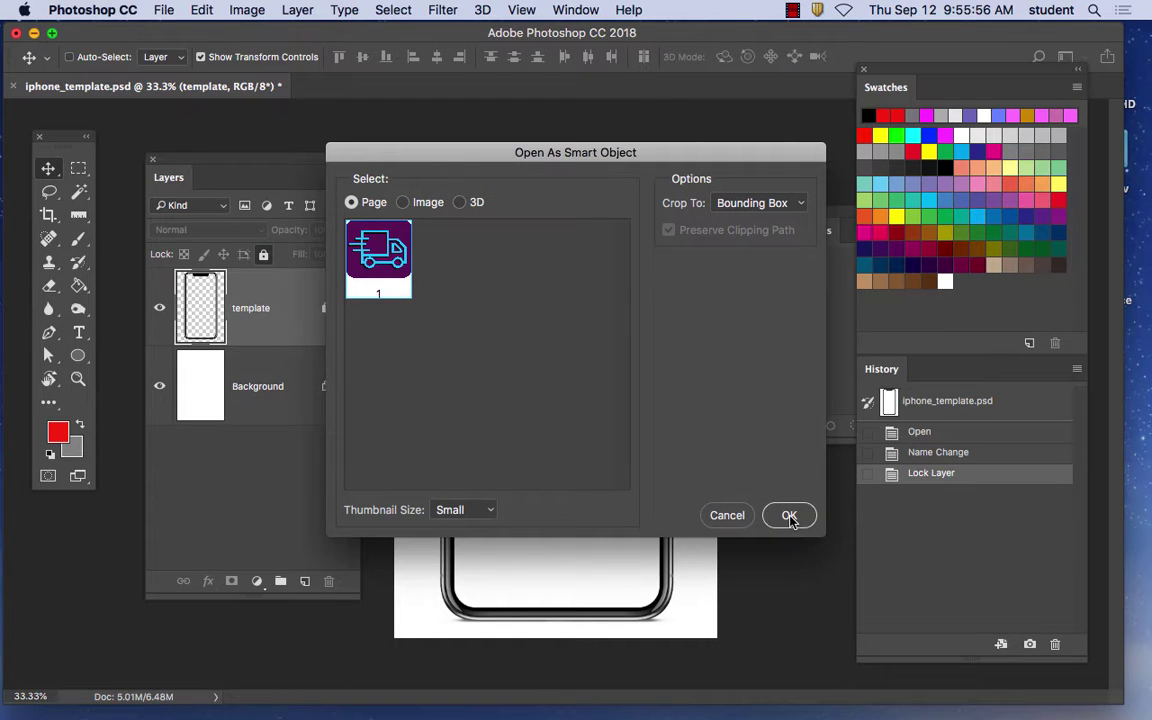
key("Return")
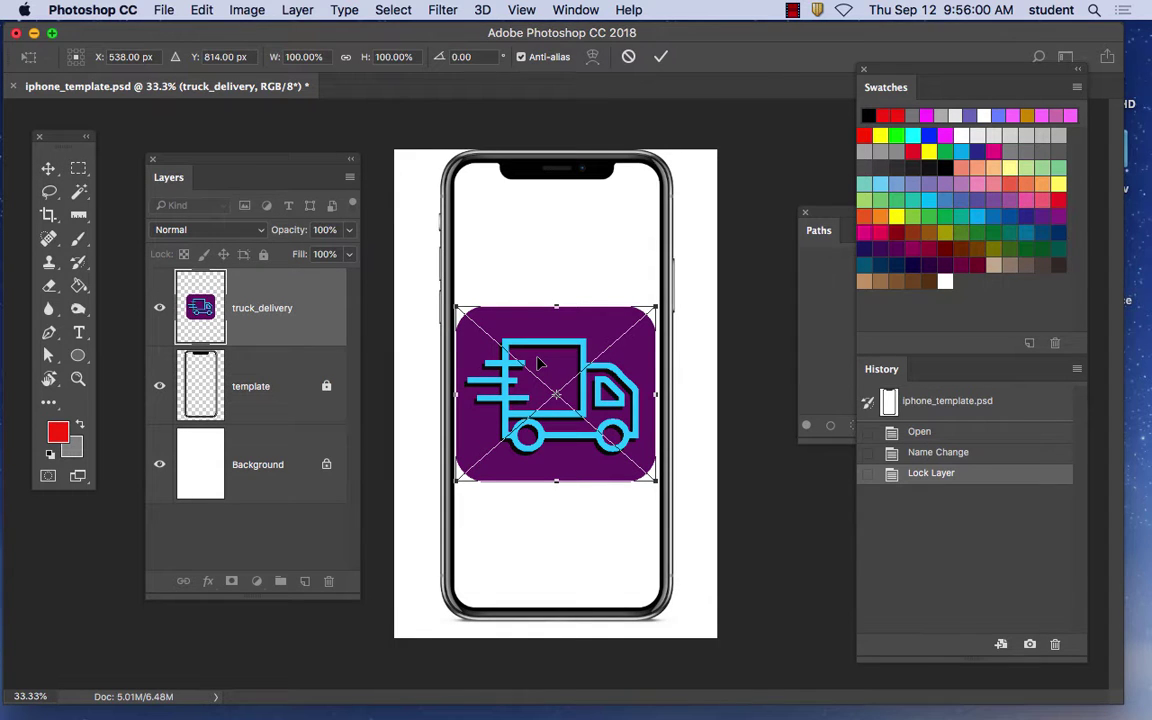
- Shrink the placed truck icon with the corner handle, checking its size at several zooms
left_click_drag(637, 318, 510, 287)
key("super+equal")
key("super+equal")
key("super+equal")
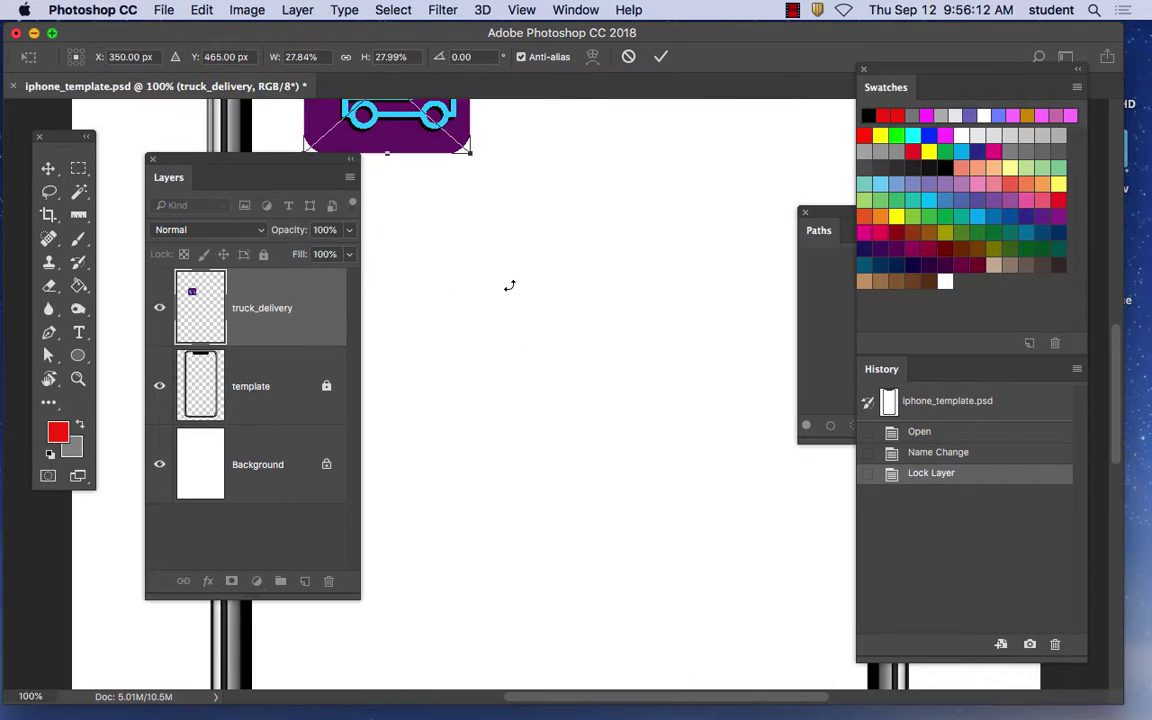
key("super+minus")
key("super+minus")
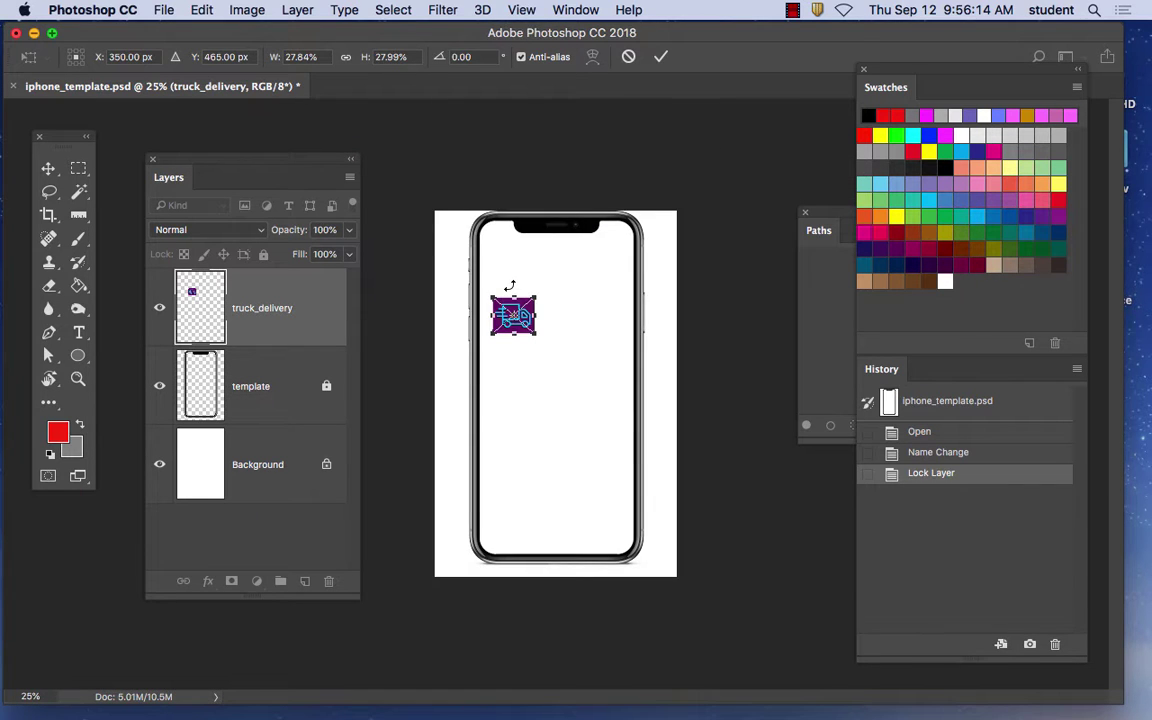
key("super+equal")
key("super+equal")
key("super+minus")
key("super+minus")
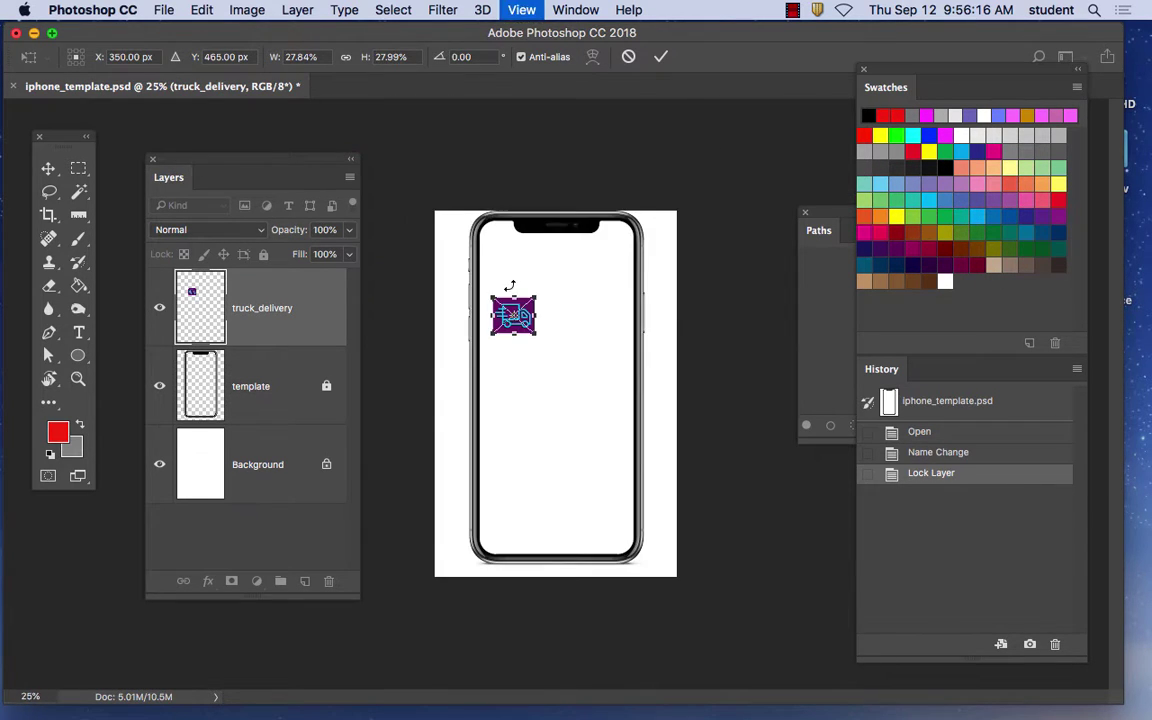
key("super+equal")
key("super+equal")
key("super+equal")
key("super+equal")
key("super+minus")
key("super+minus")
key("super+minus")
key("super+equal")
key("super+equal")
key("super+equal")
key("super+minus")
key("super+minus")
key("super+minus")
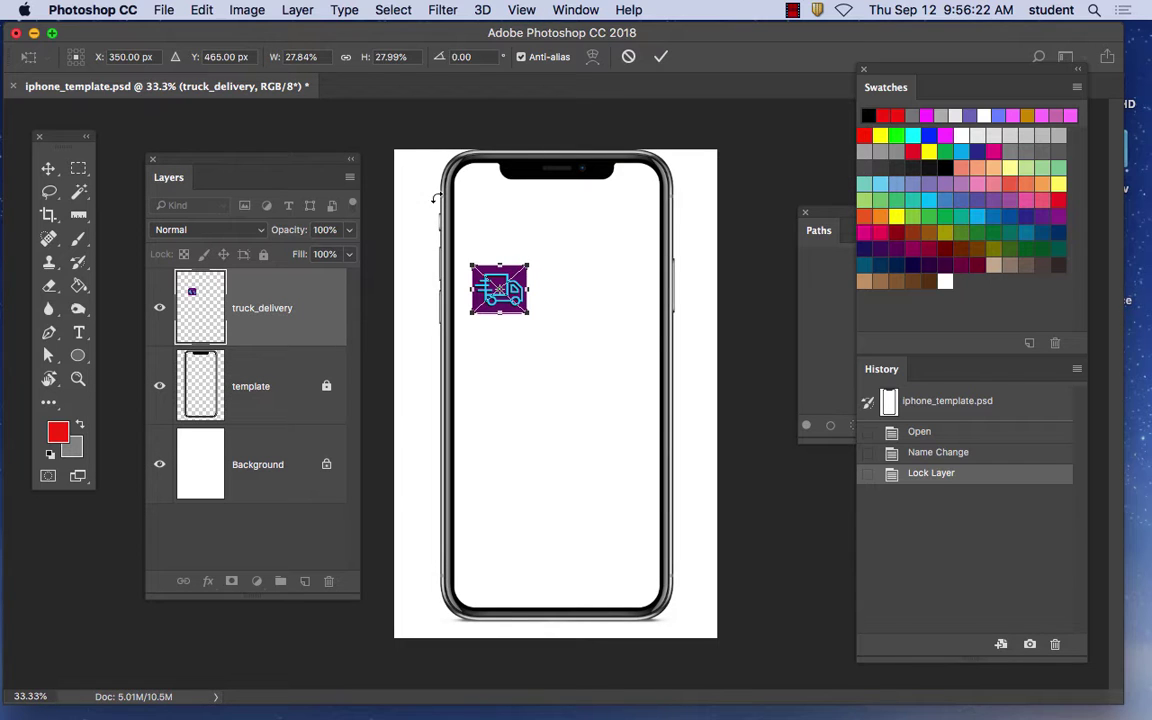
key("super+equal")
key("super+equal")
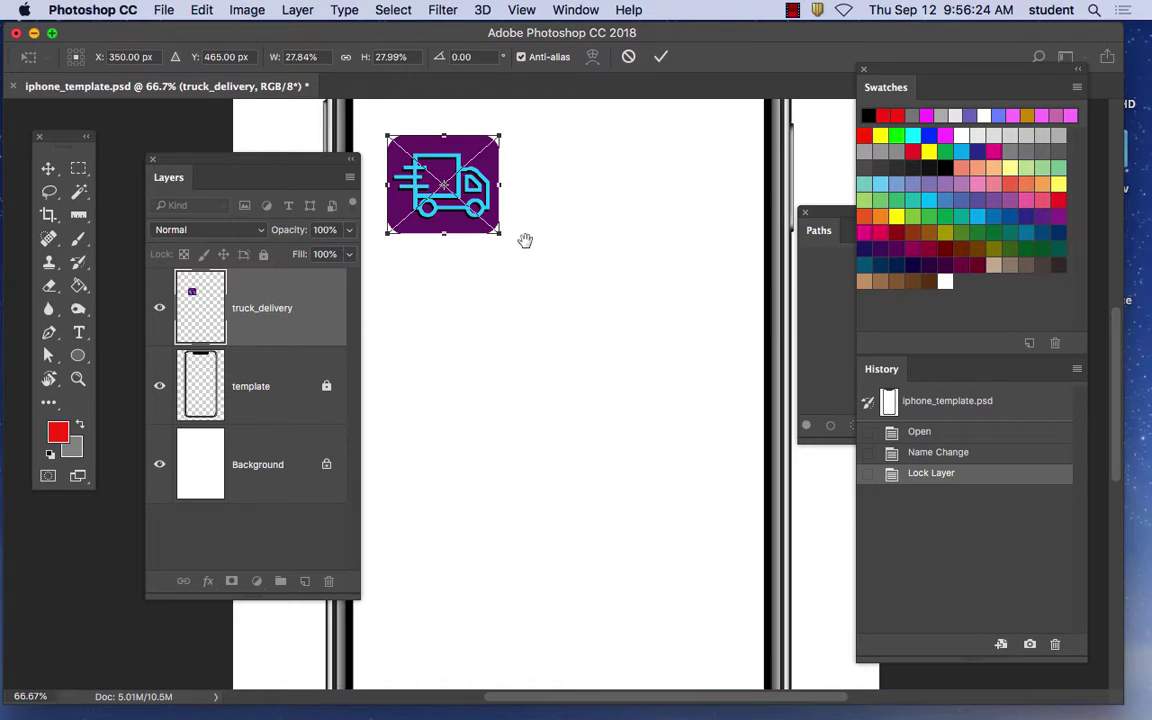
- Fine-tune the truck icon to about 31% near the upper-left and commit the placement
left_click_drag(522, 244, 563, 419)
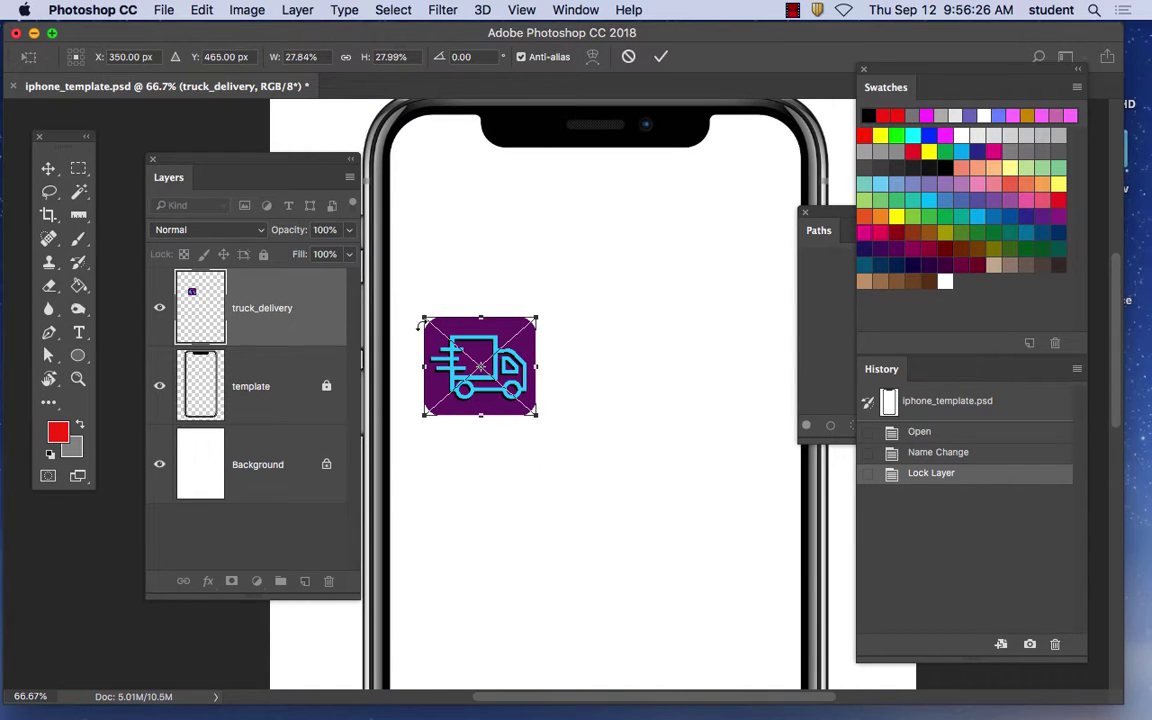
mouse_move(540, 322)
left_mouse_down()
mouse_move(560, 296)
mouse_move(543, 300)
left_mouse_up()
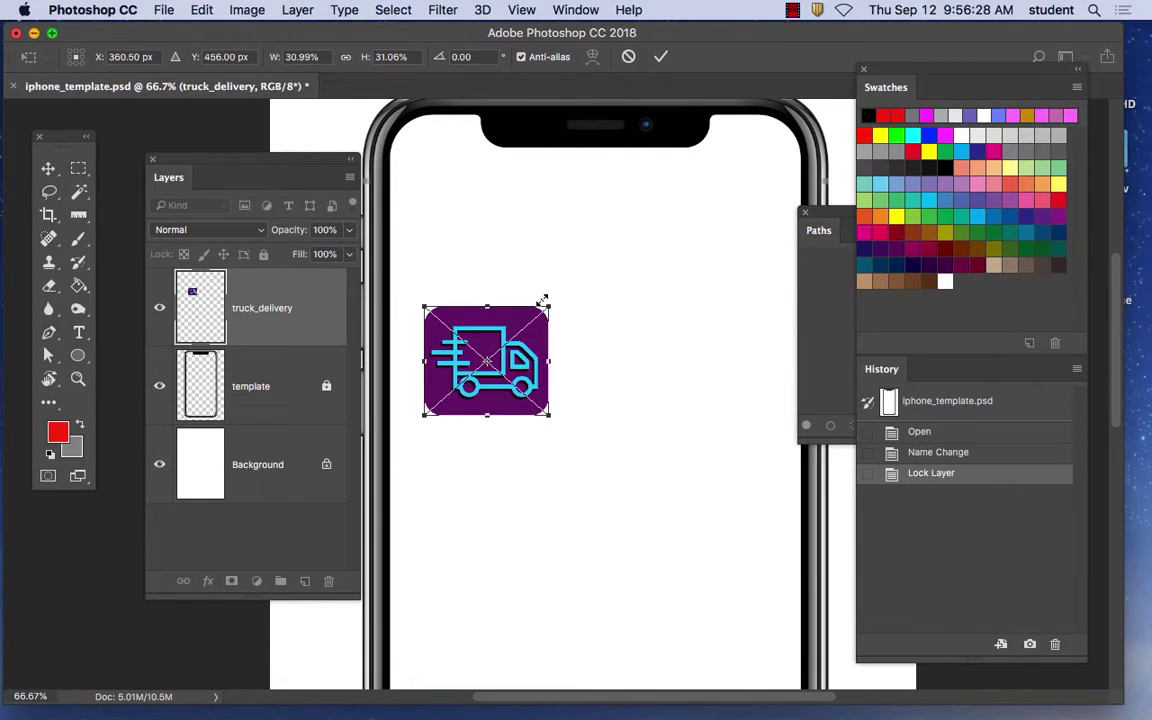
left_click(52, 168)
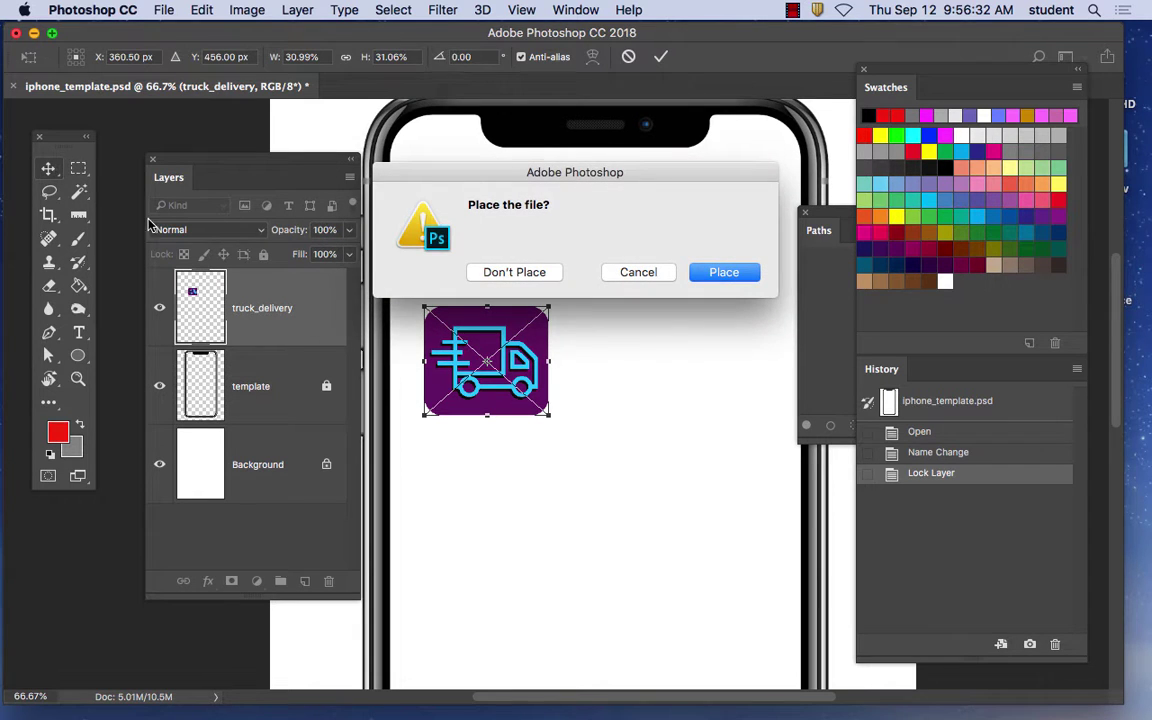
left_click(724, 273)
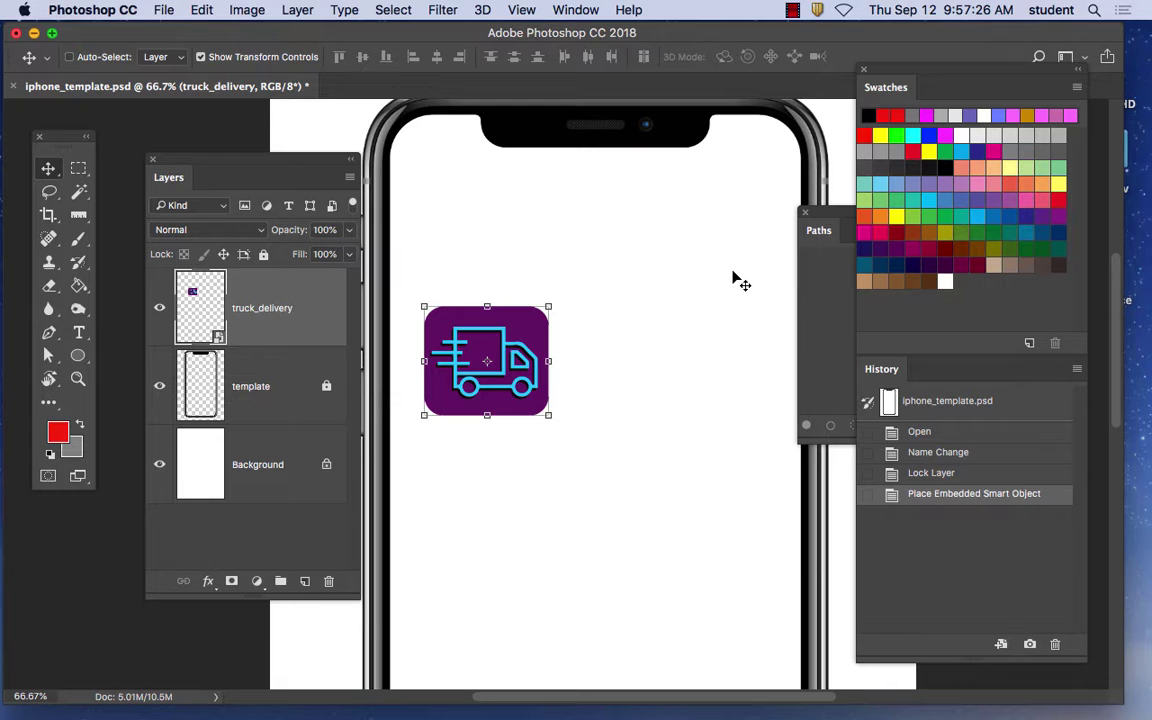
scroll(735, 280, "right", 2)
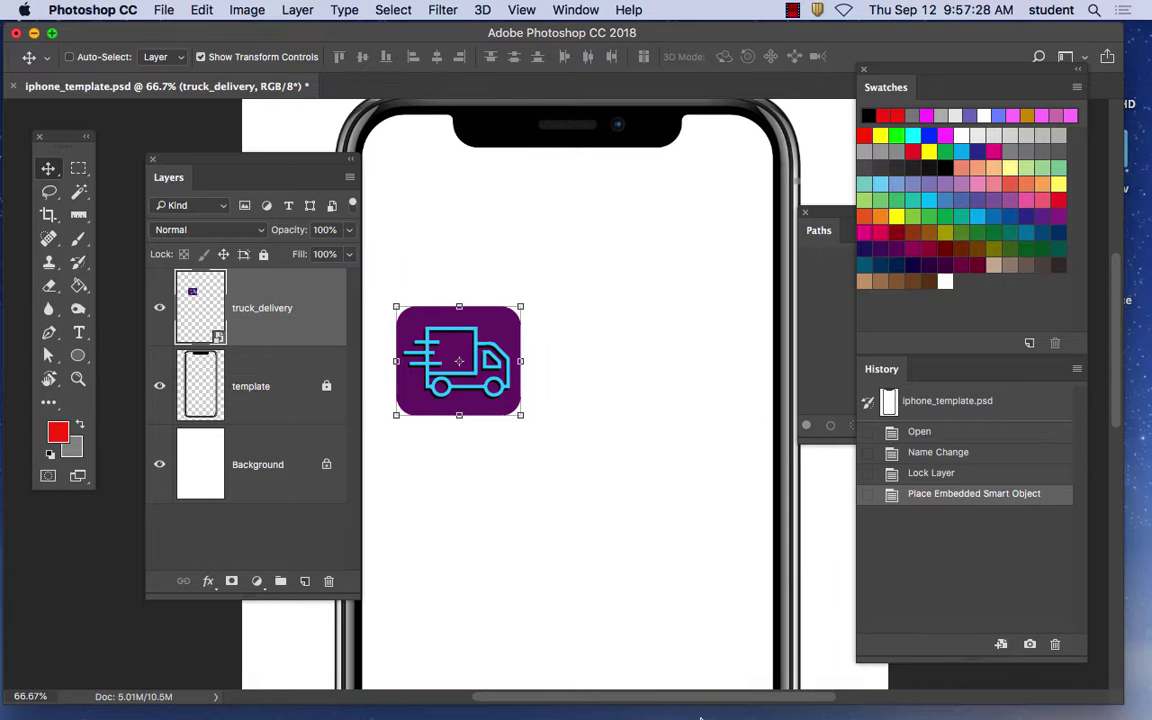
- Open the Icons for Interface assignment in the Canvas course
left_click(316, 688)
left_click(432, 38)
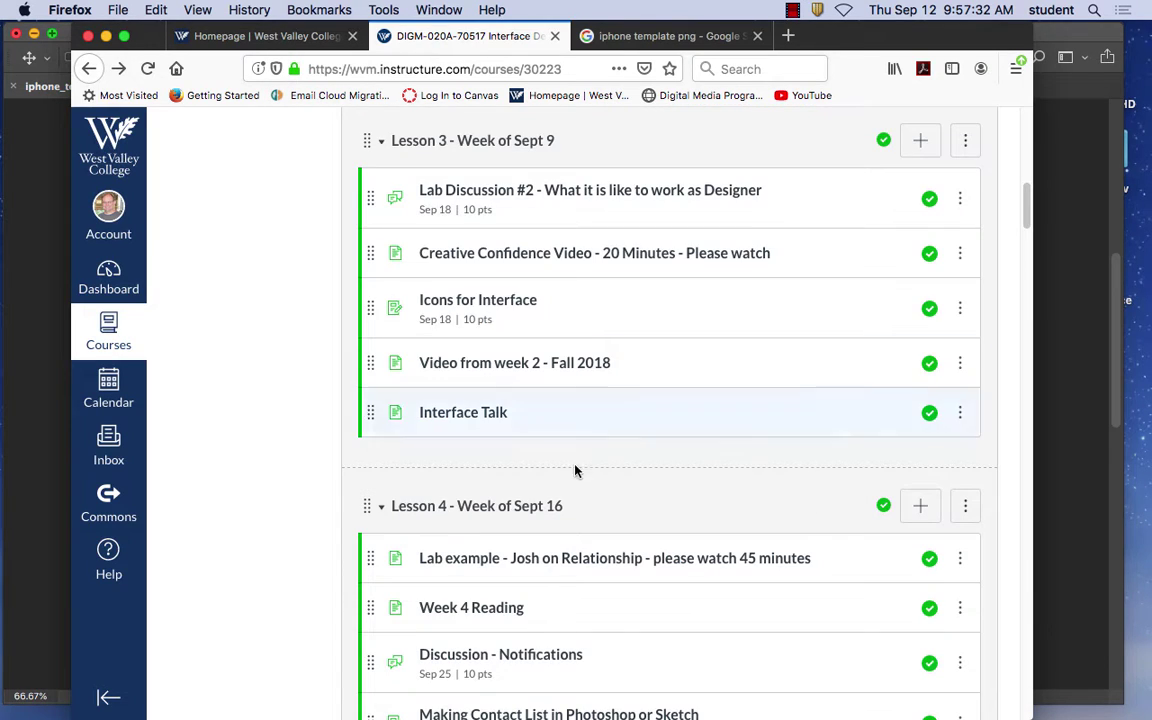
scroll(572, 518, "down", 8)
scroll(572, 518, "up", 3)
scroll(572, 518, "up", 3)
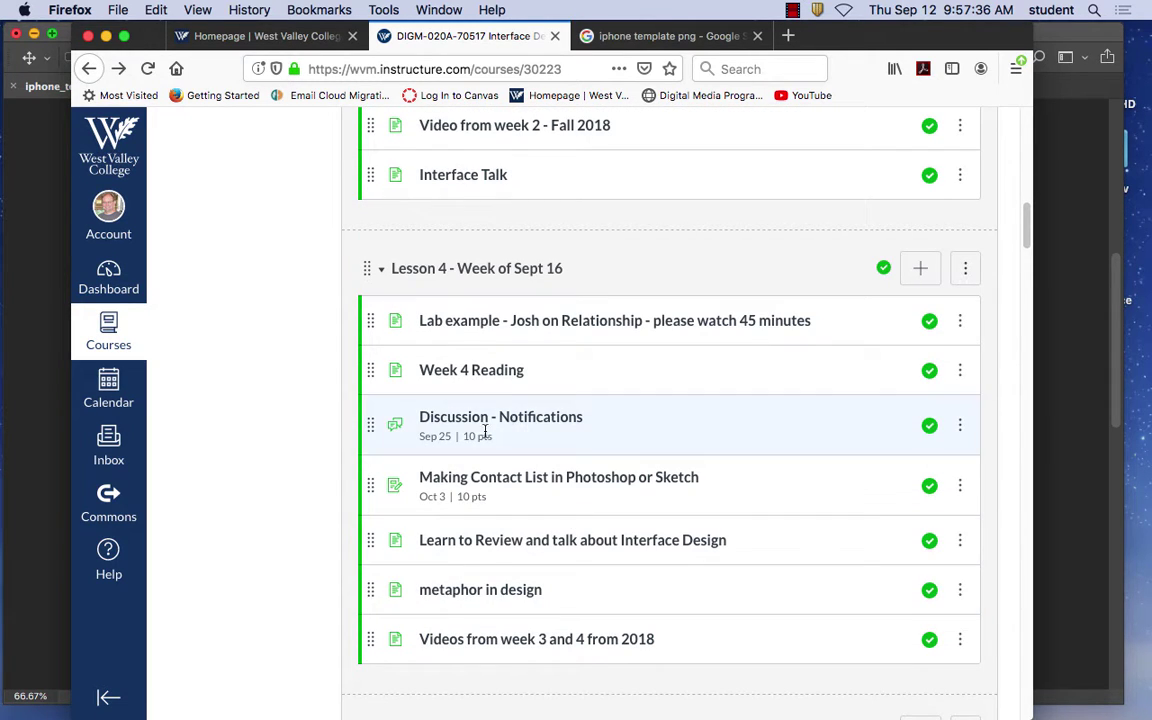
scroll(507, 283, "up", 6)
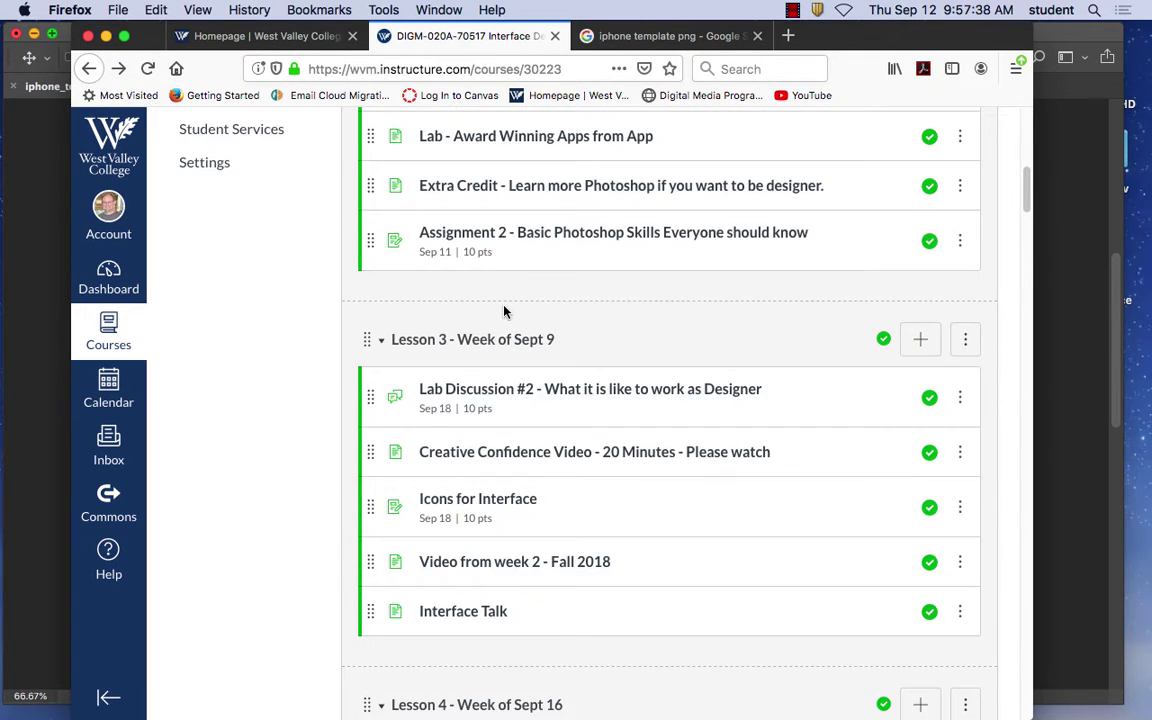
left_click(514, 503)
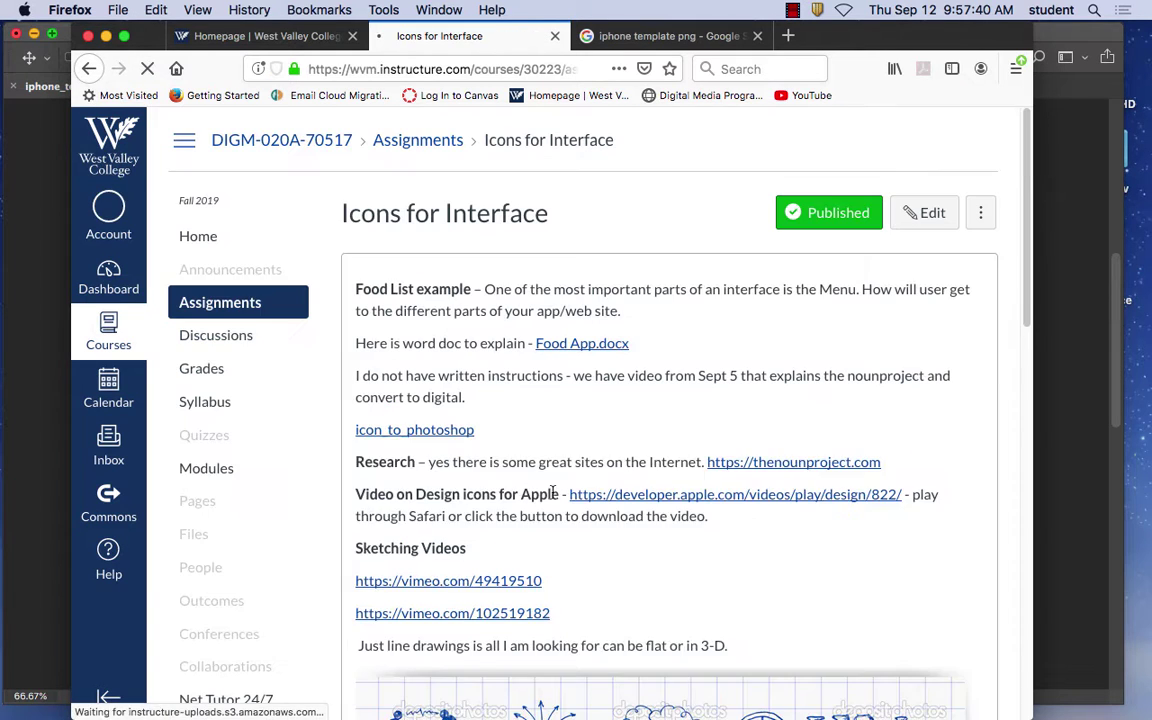
- Download the Food App.docx attachment and open it in Word from Downloads
left_click(611, 349)
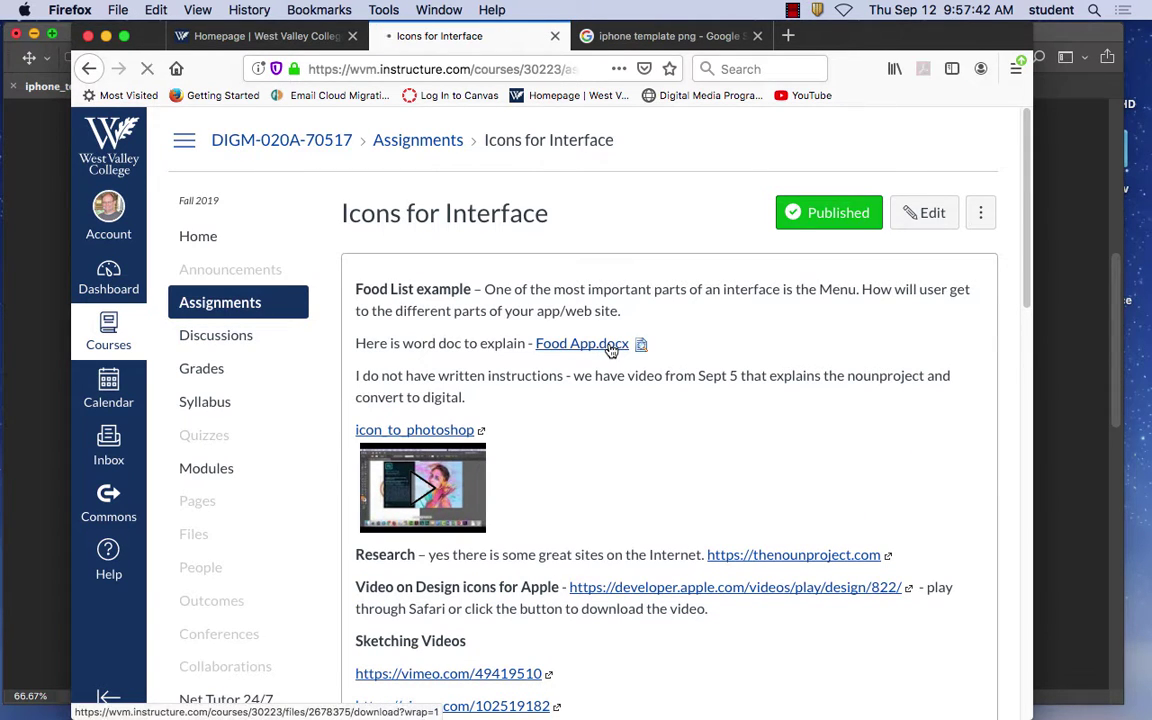
left_click(840, 490)
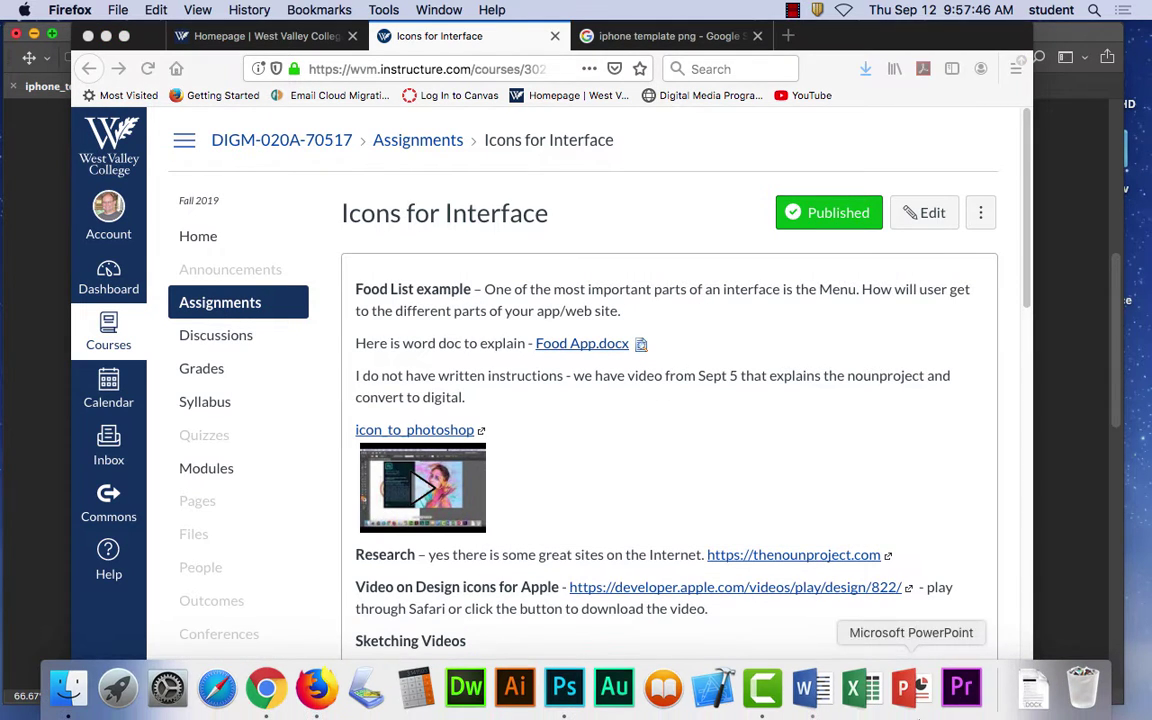
left_click(1033, 688)
left_click(1030, 625)
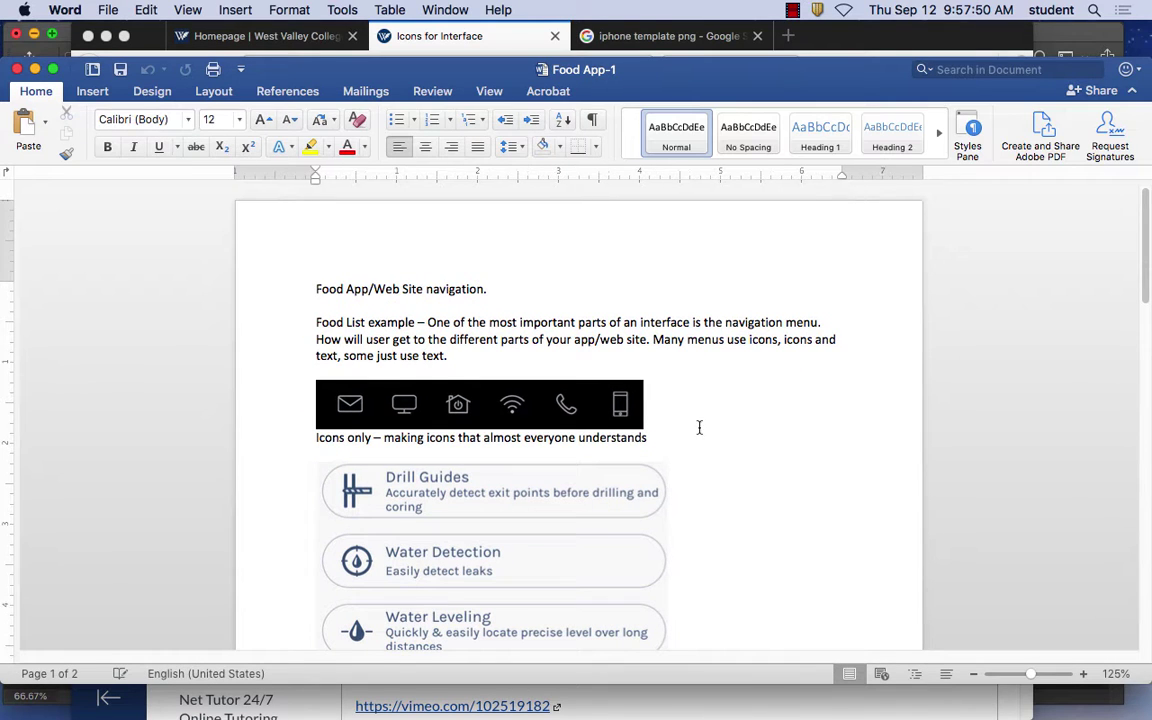
- Scroll Food App-1 down to the iPhone graphic on page 2 and back up
scroll(747, 418, "down", 15)
scroll(545, 547, "down", 5)
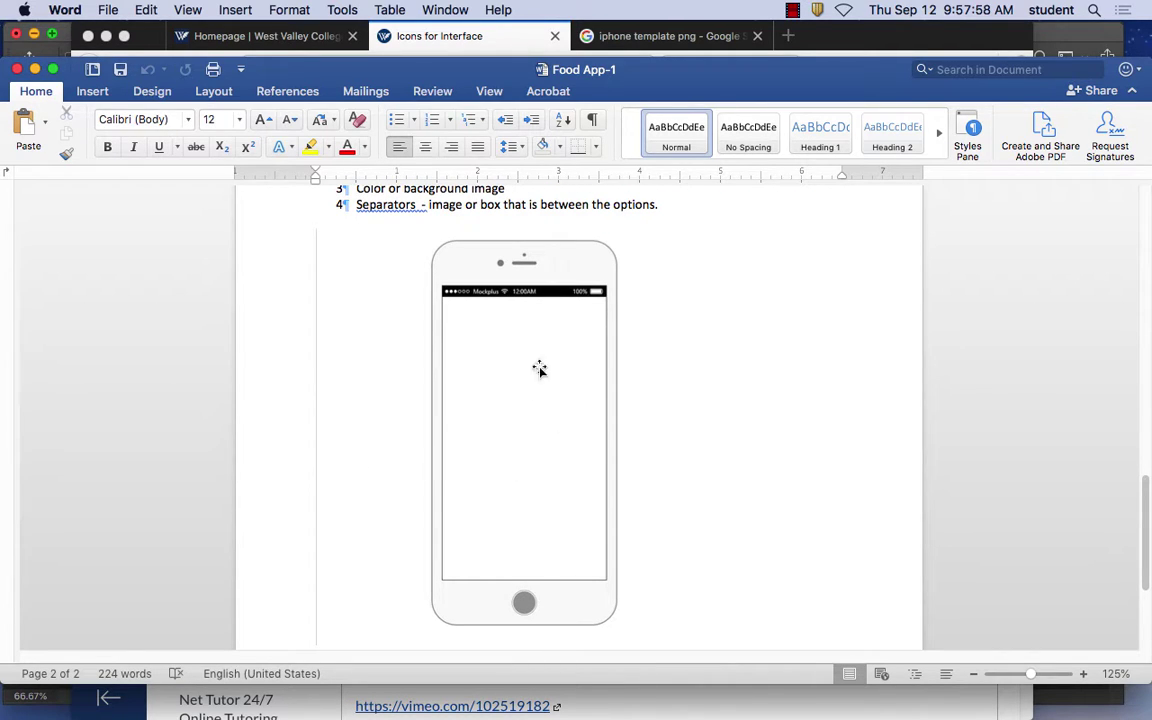
scroll(702, 459, "up", 15)
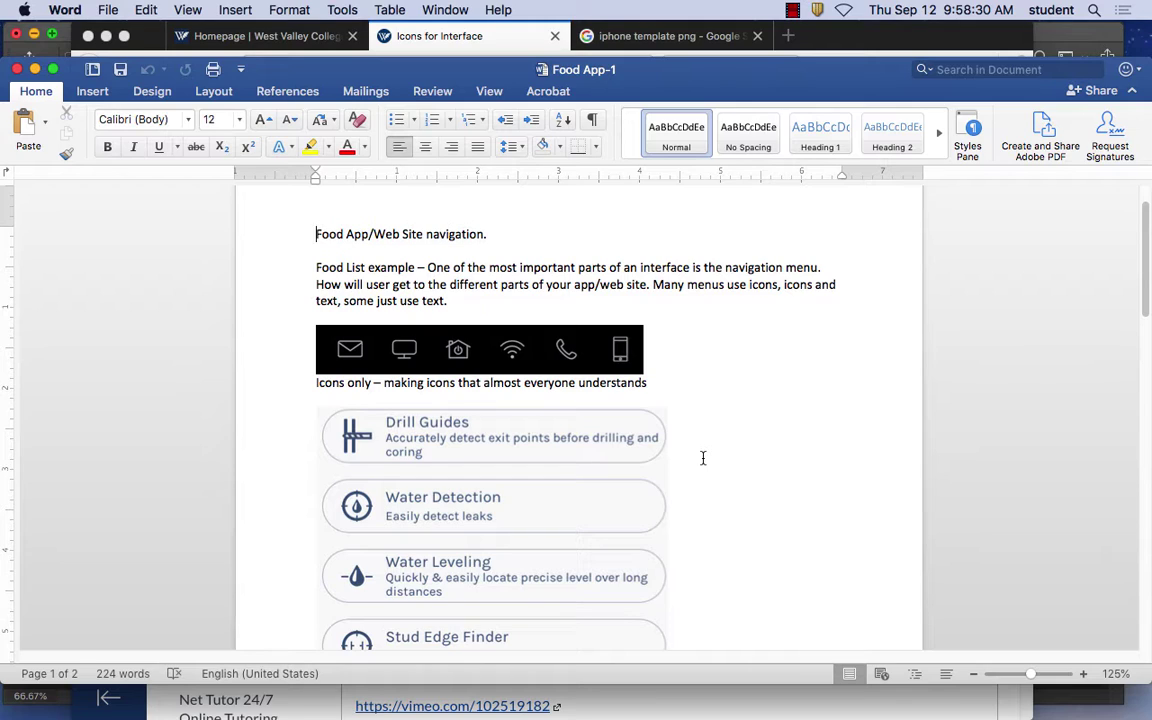
- Move the Layers panel off the canvas to the right and zoom out on the template
mouse_move(515, 700)
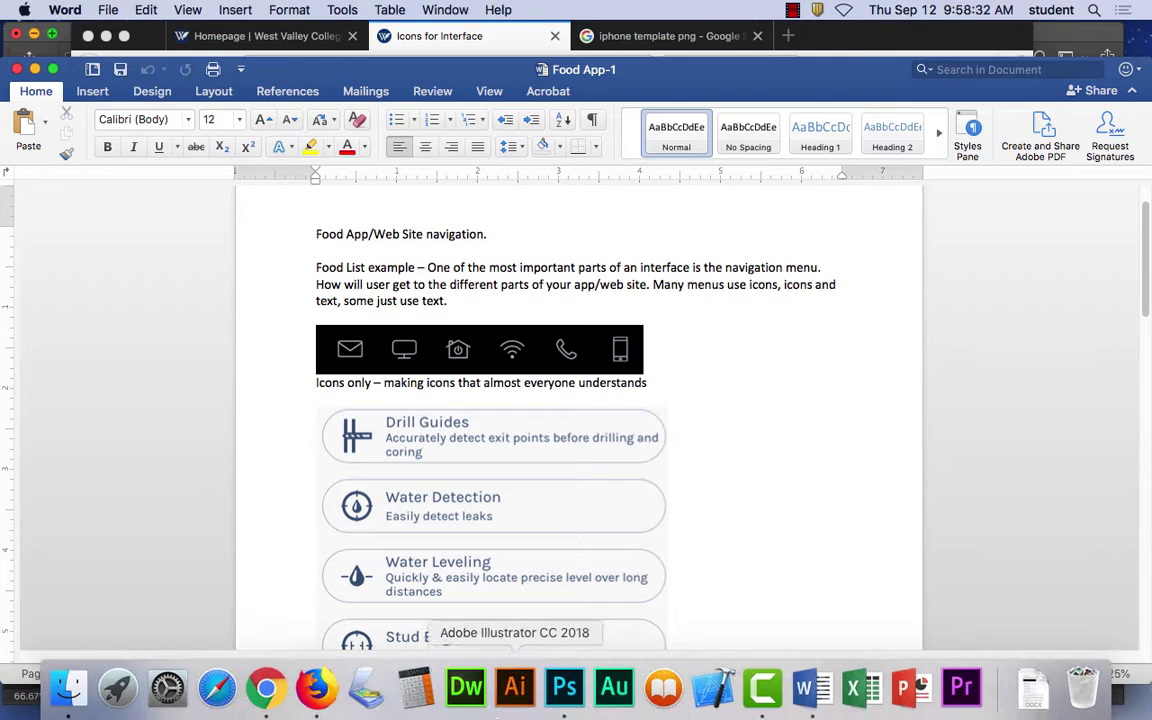
left_click(561, 704)
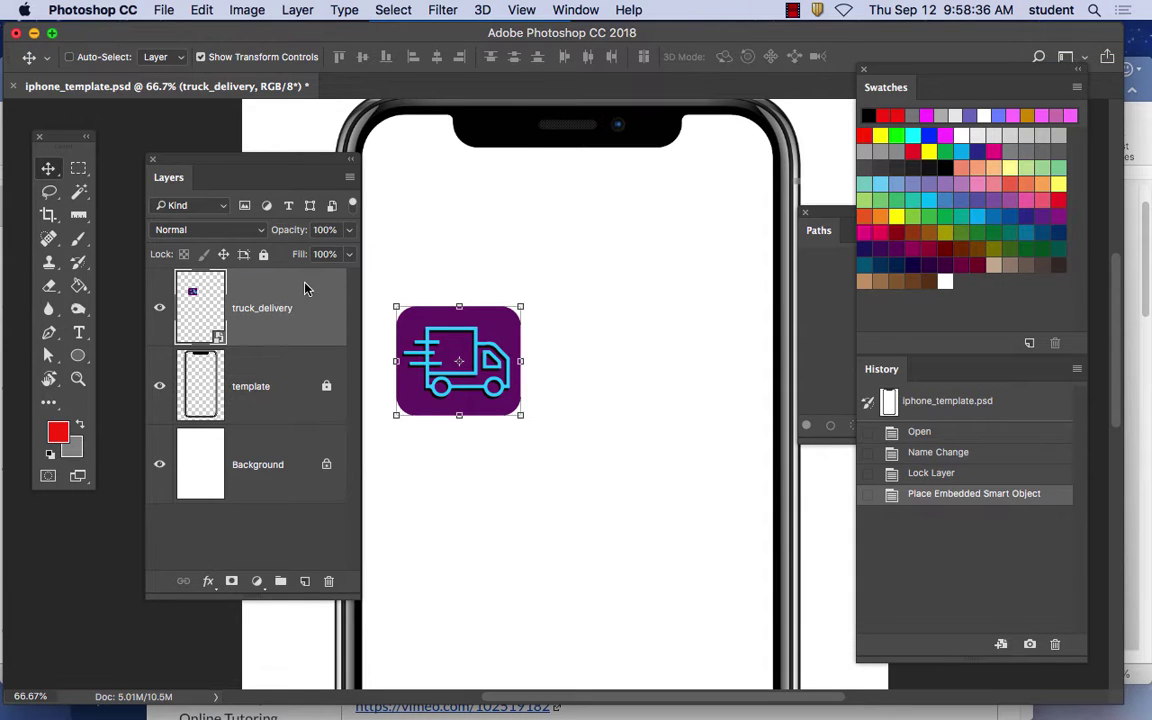
left_click_drag(211, 157, 869, 159)
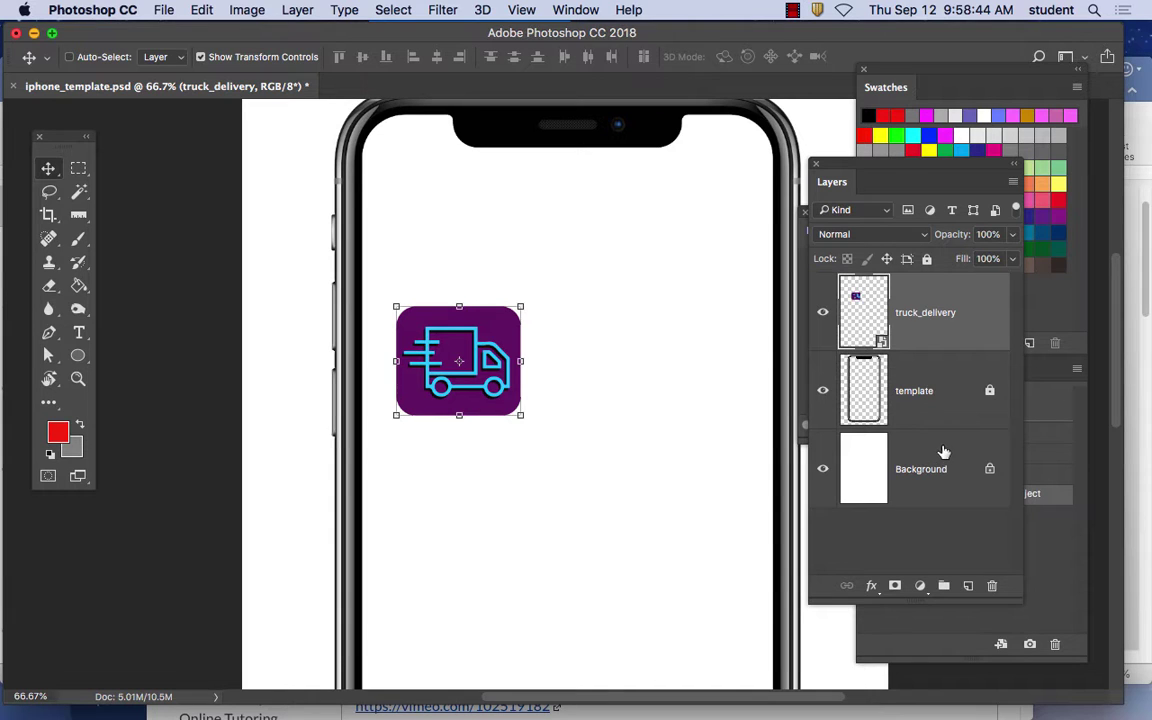
key("super+minus")
key("super+minus")
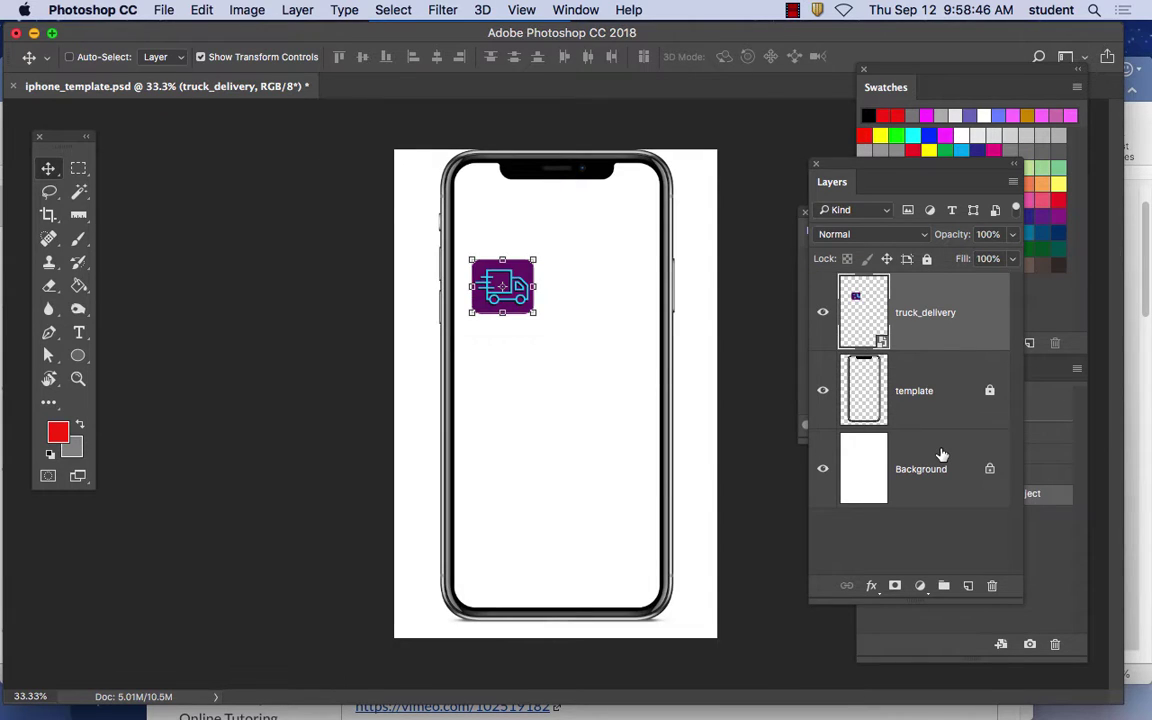
- Select the Rectangle Tool from the shape tool flyout
left_click(80, 354)
right_click(80, 354)
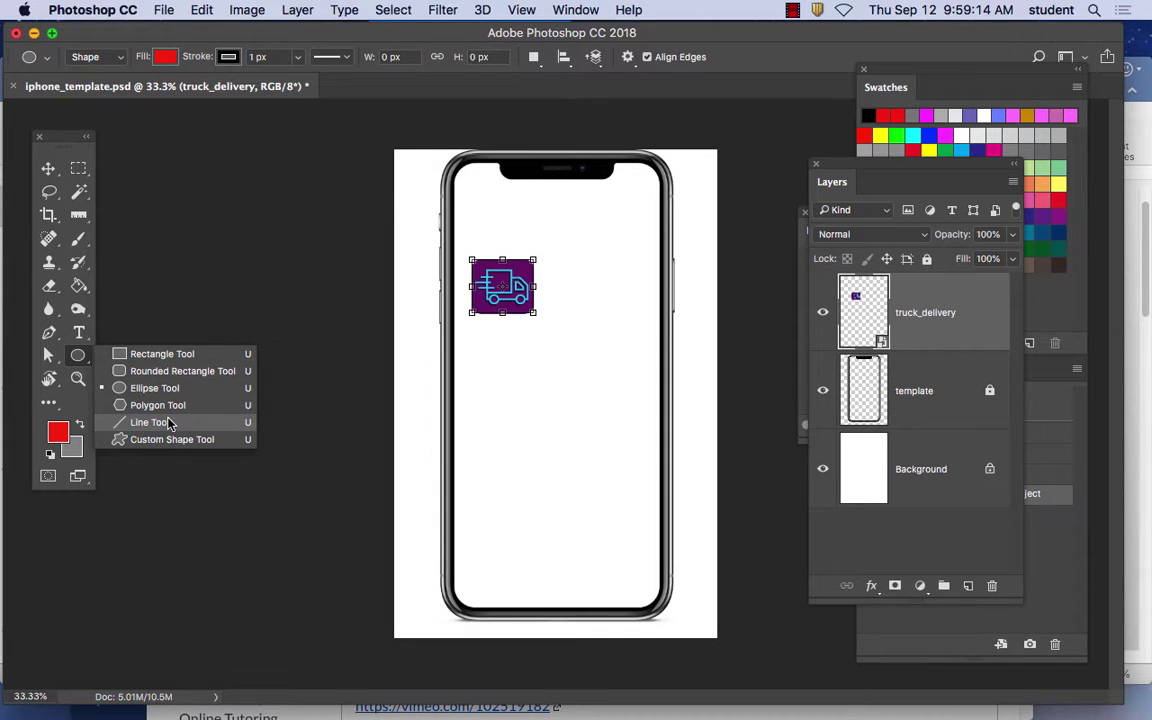
left_click(163, 356)
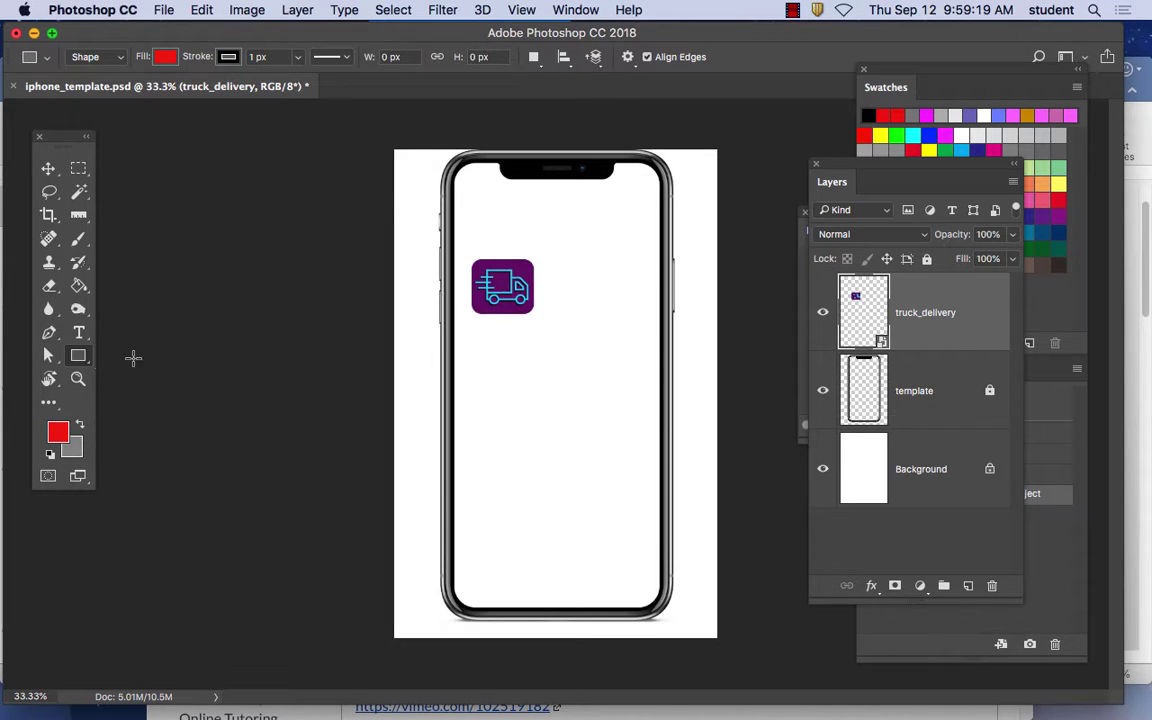
right_click(78, 356)
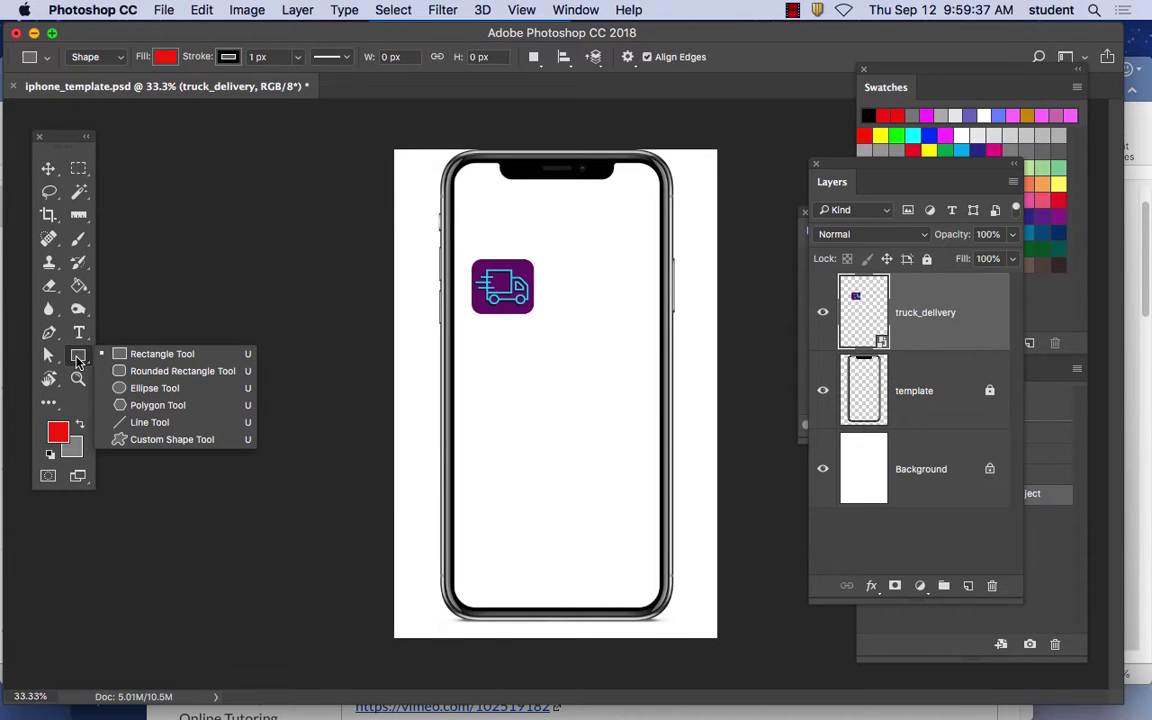
left_click(148, 358)
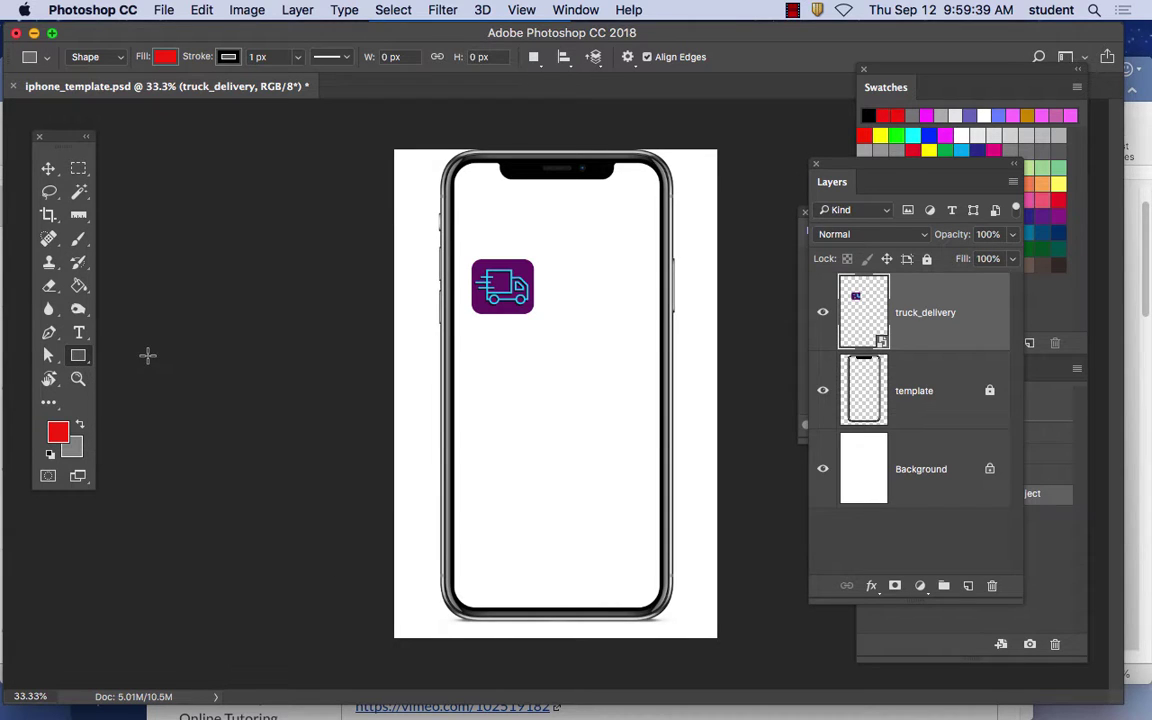
- Keep Shape mode and set the shape fill to light grey #cecece
left_click(118, 59)
left_click(120, 60)
left_click(116, 58)
left_click(113, 57)
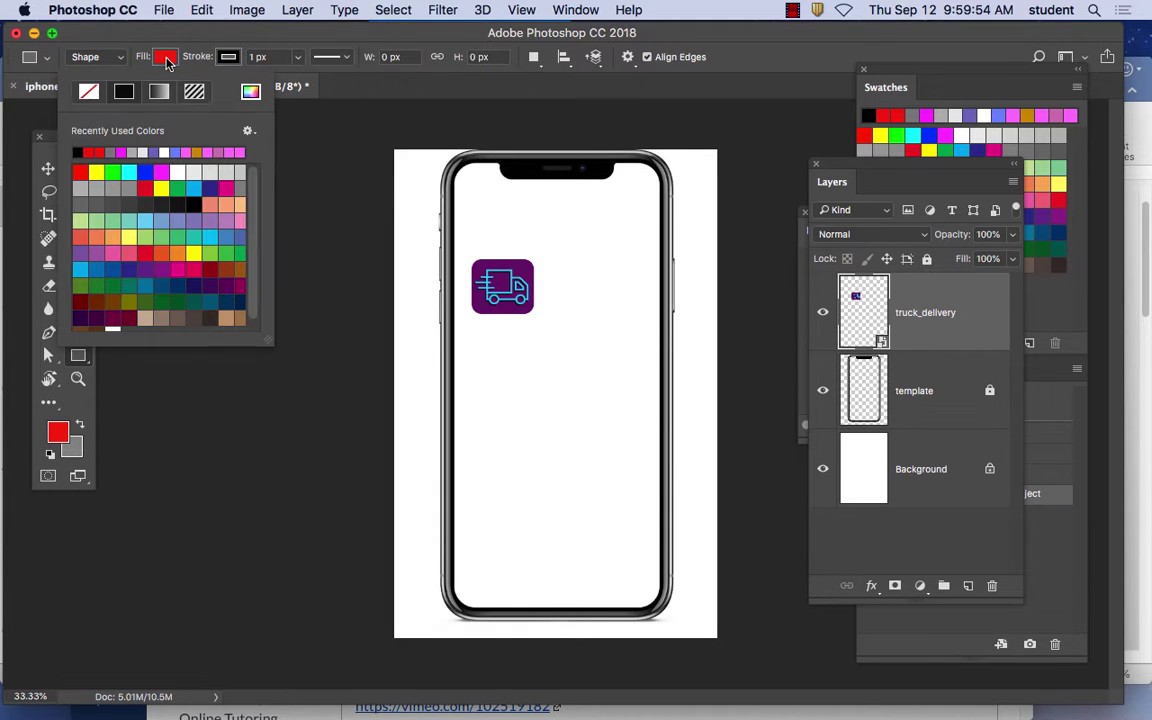
left_click(138, 152)
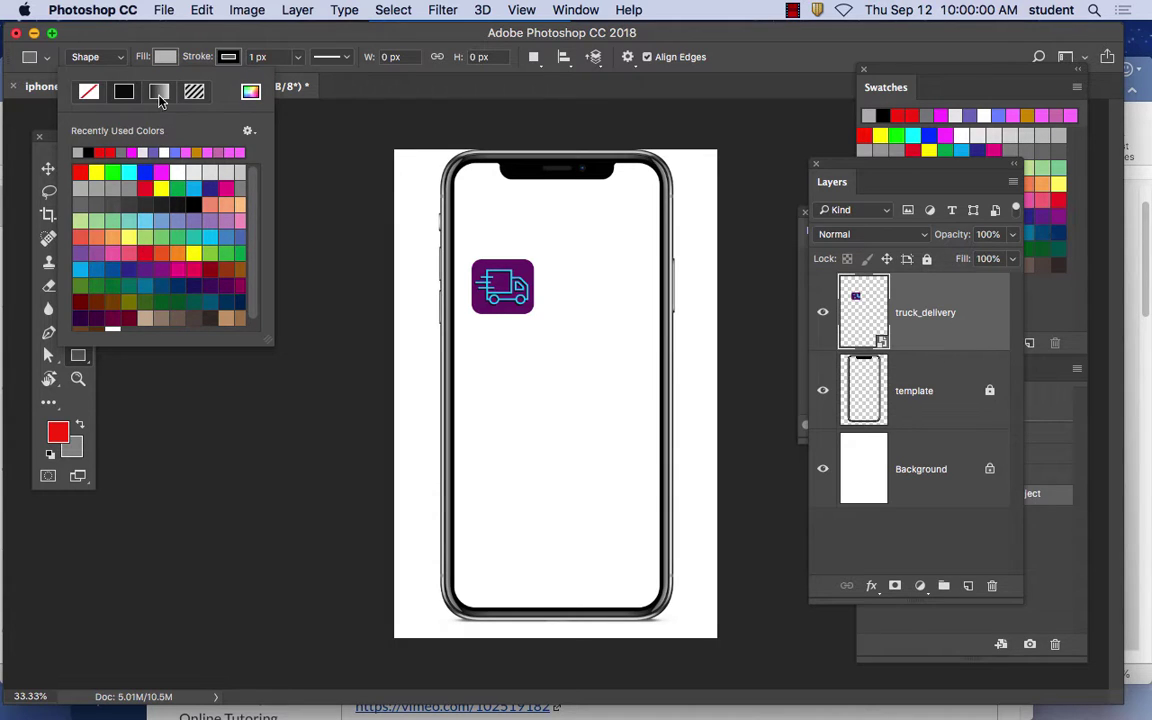
left_click(250, 92)
left_click_drag(345, 288, 345, 258)
left_click(754, 205)
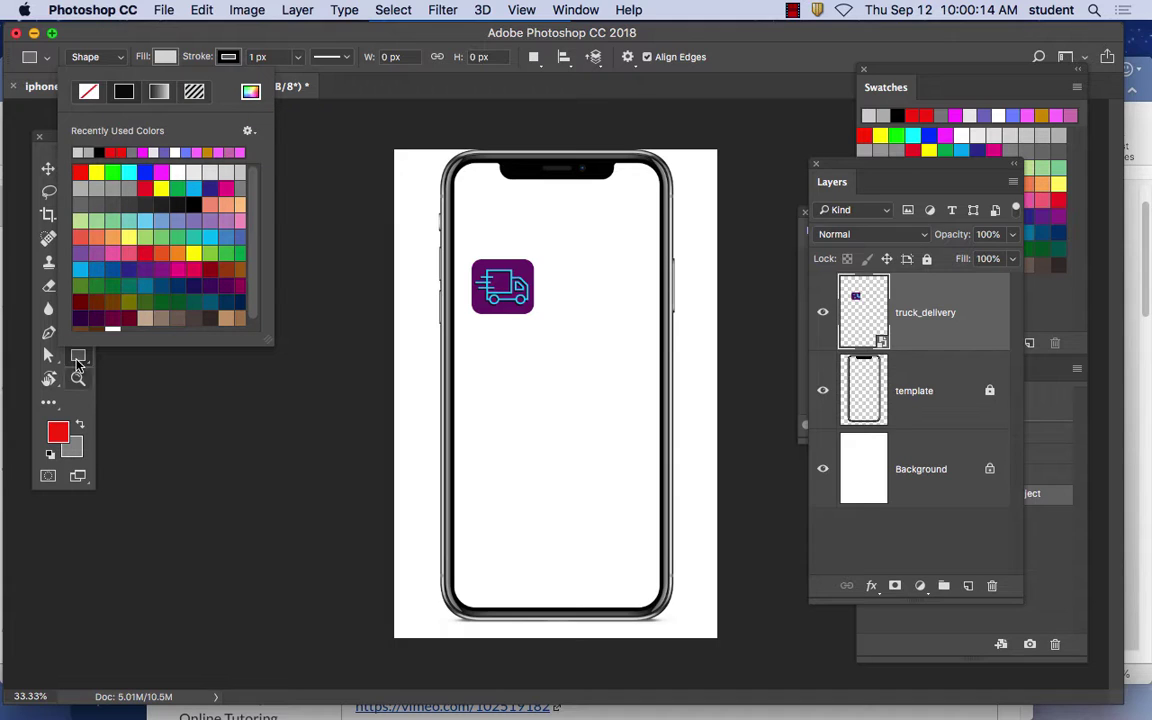
left_click(208, 44)
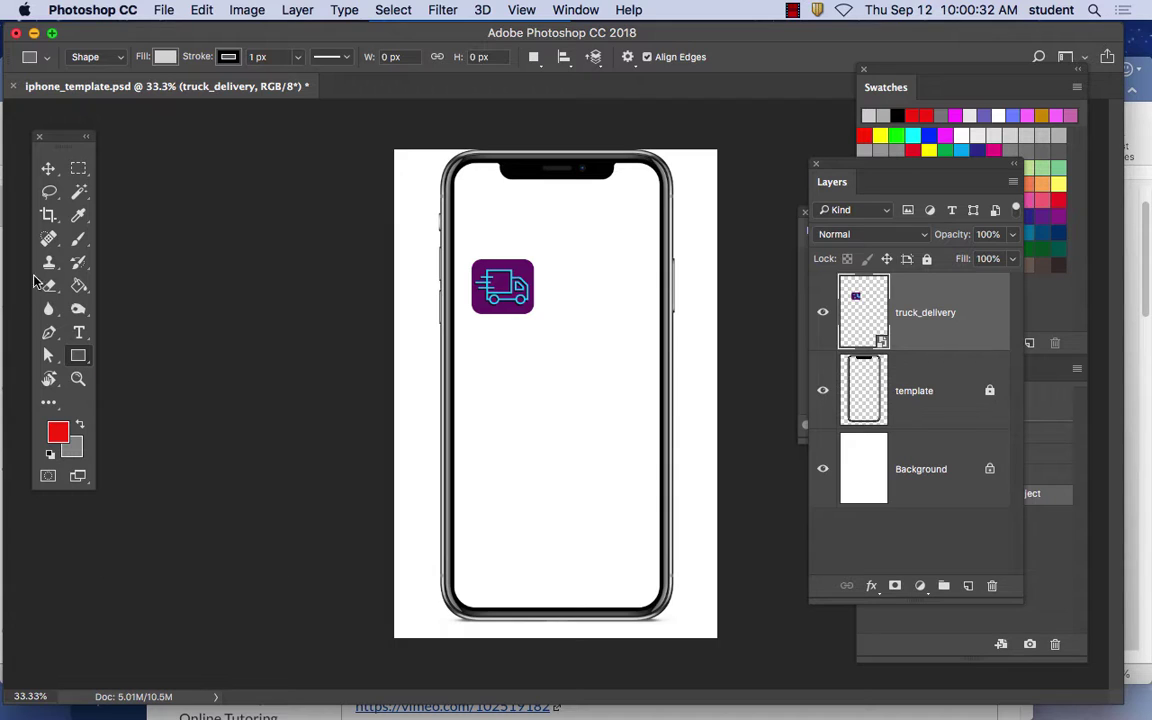
- Keep a solid black stroke and select the stroke width value for replacement
left_click(230, 57)
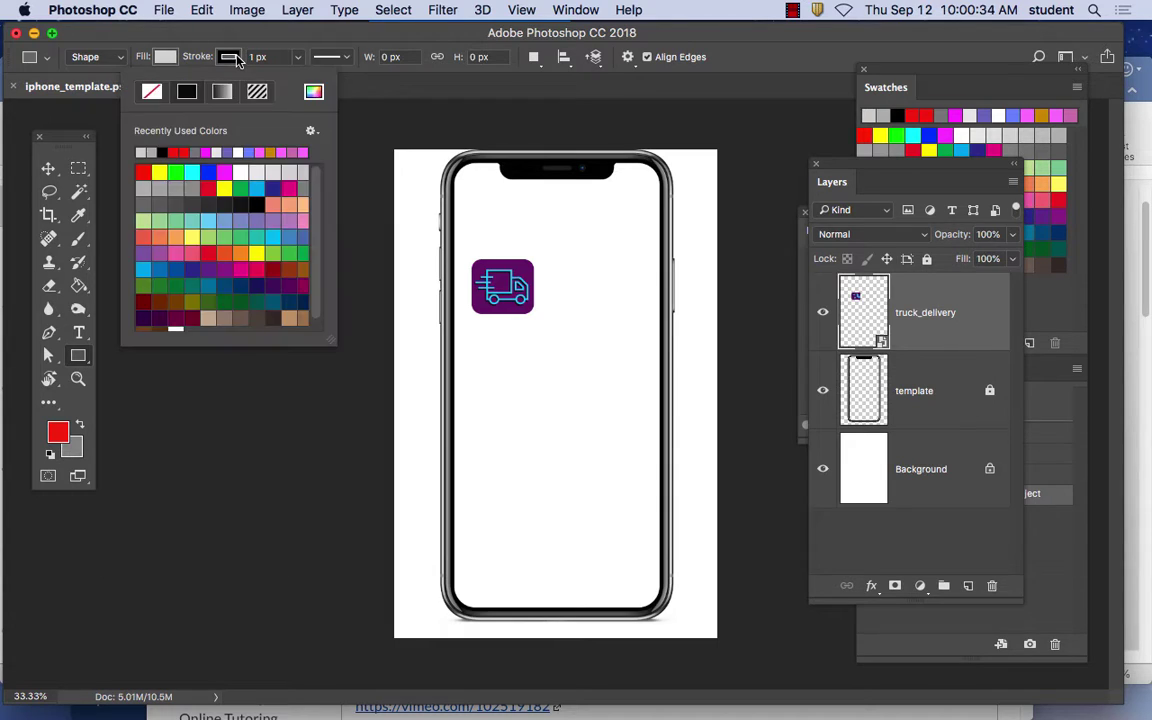
left_click(256, 37)
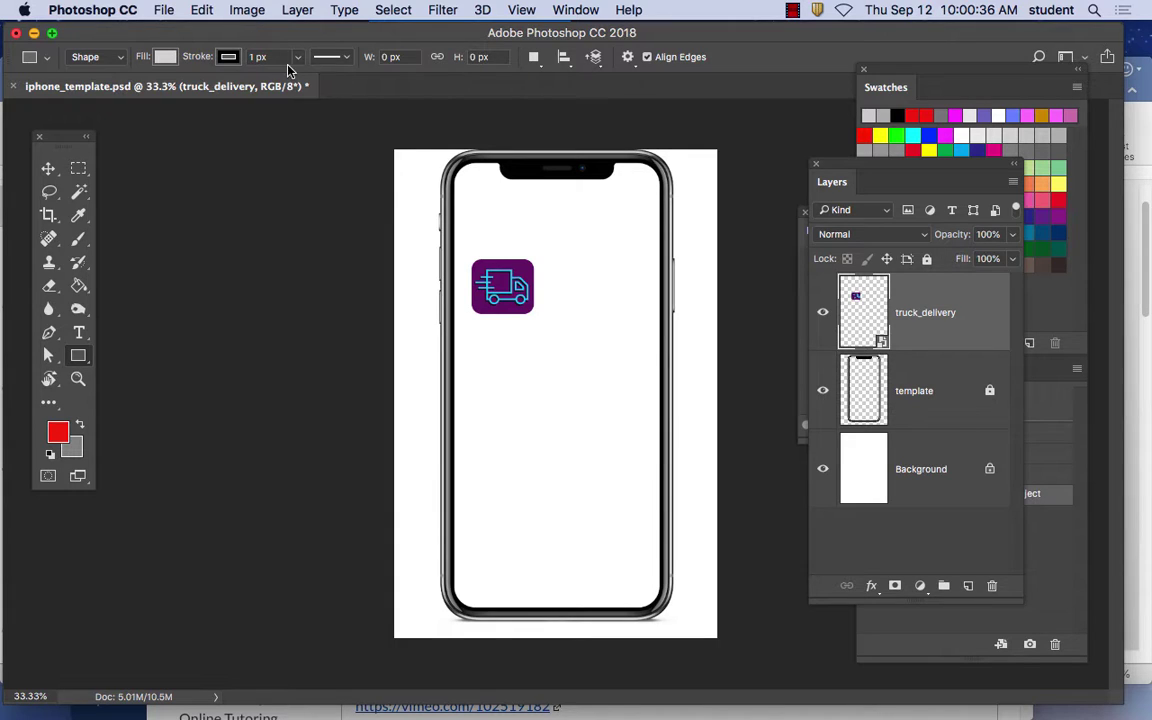
left_click(297, 57)
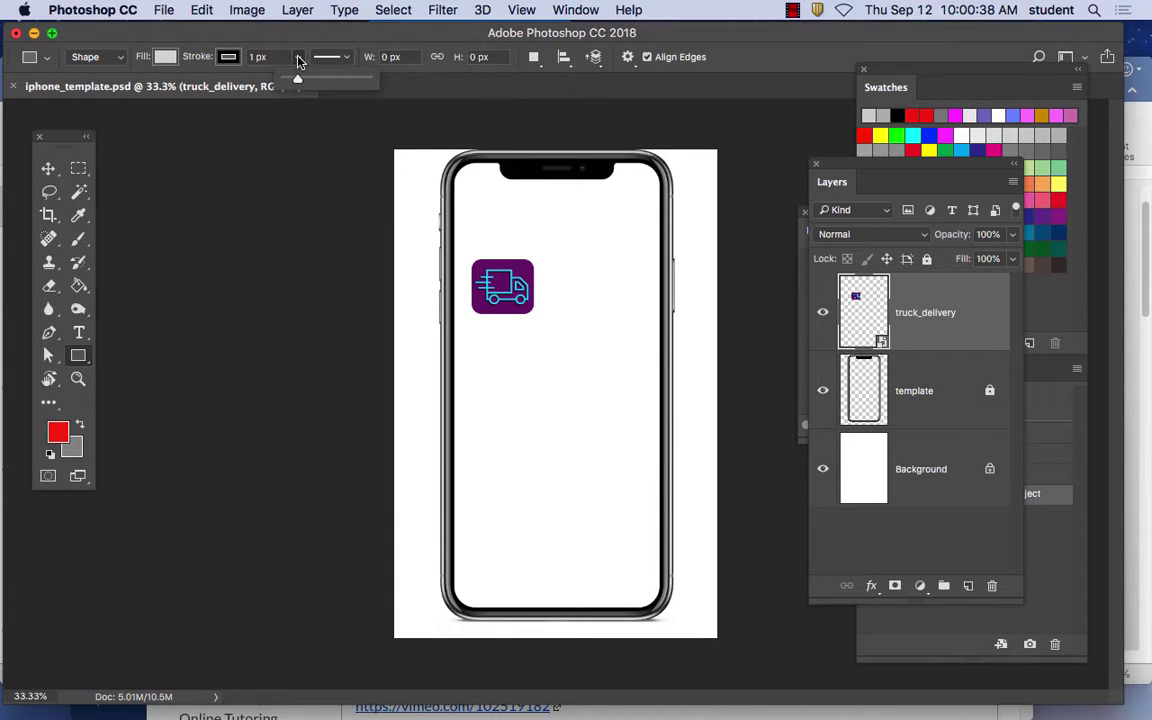
double_click(253, 57)
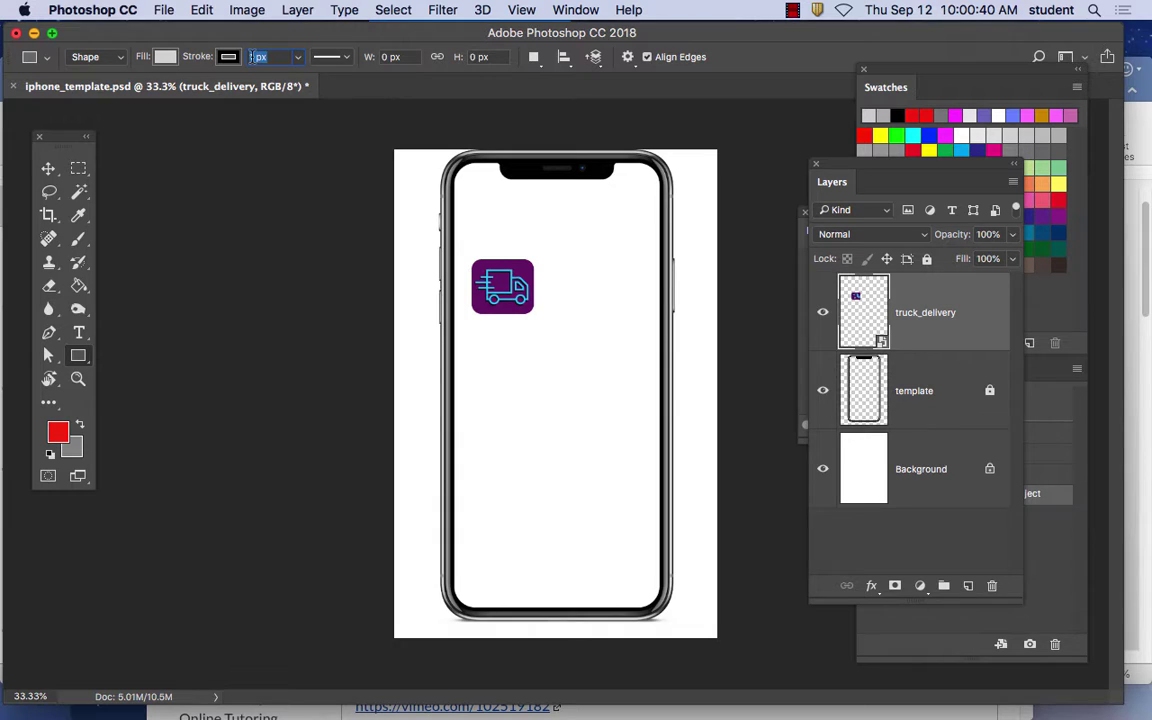
left_click(253, 56)
left_click(346, 58)
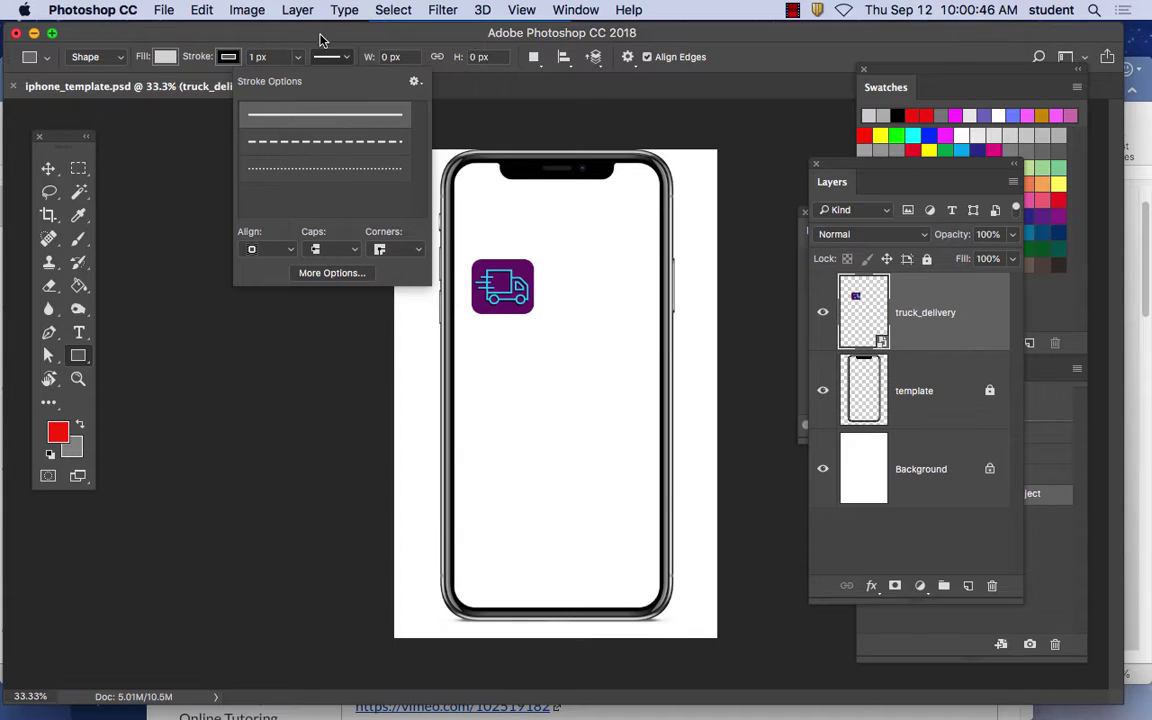
left_click(320, 35)
left_click(252, 57)
- Set the rectangle stroke width to 2 px
type("1")
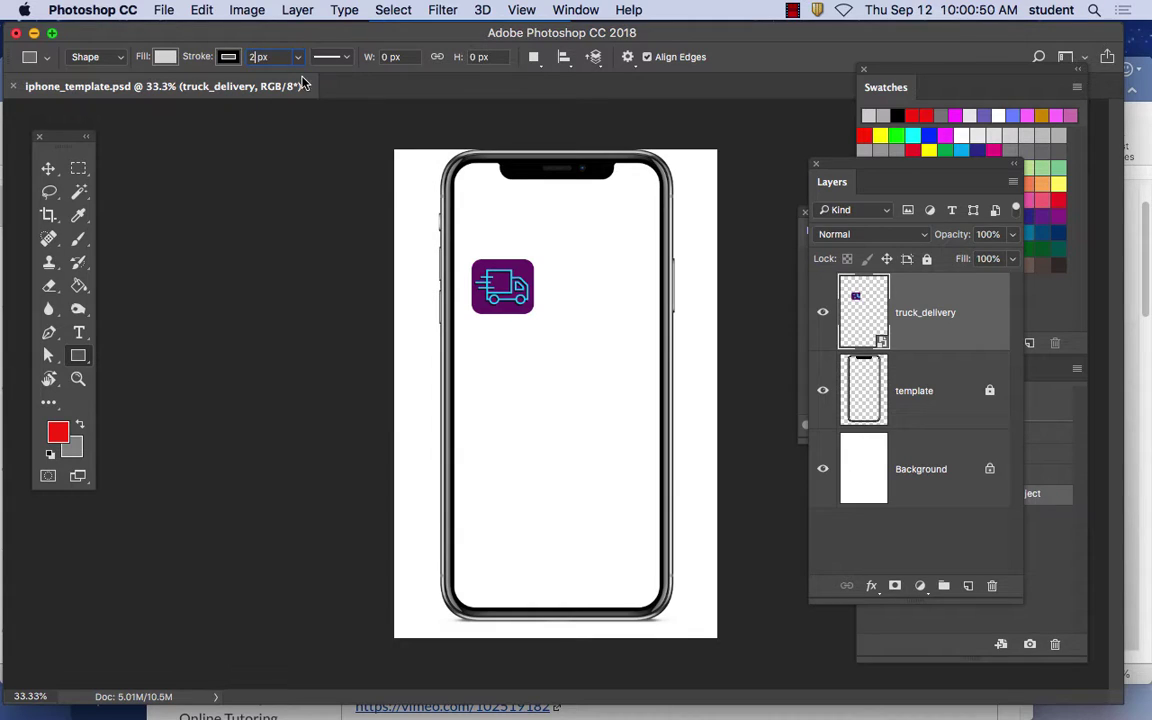
left_click(298, 58)
left_click_drag(298, 77, 299, 85)
left_click(267, 57)
type("2")
key("Tab")
- Draw a 686 × 228 px light-grey rectangle across the phone's upper screen
key("super+equal")
key("super+equal")
left_click_drag(452, 249, 395, 412)
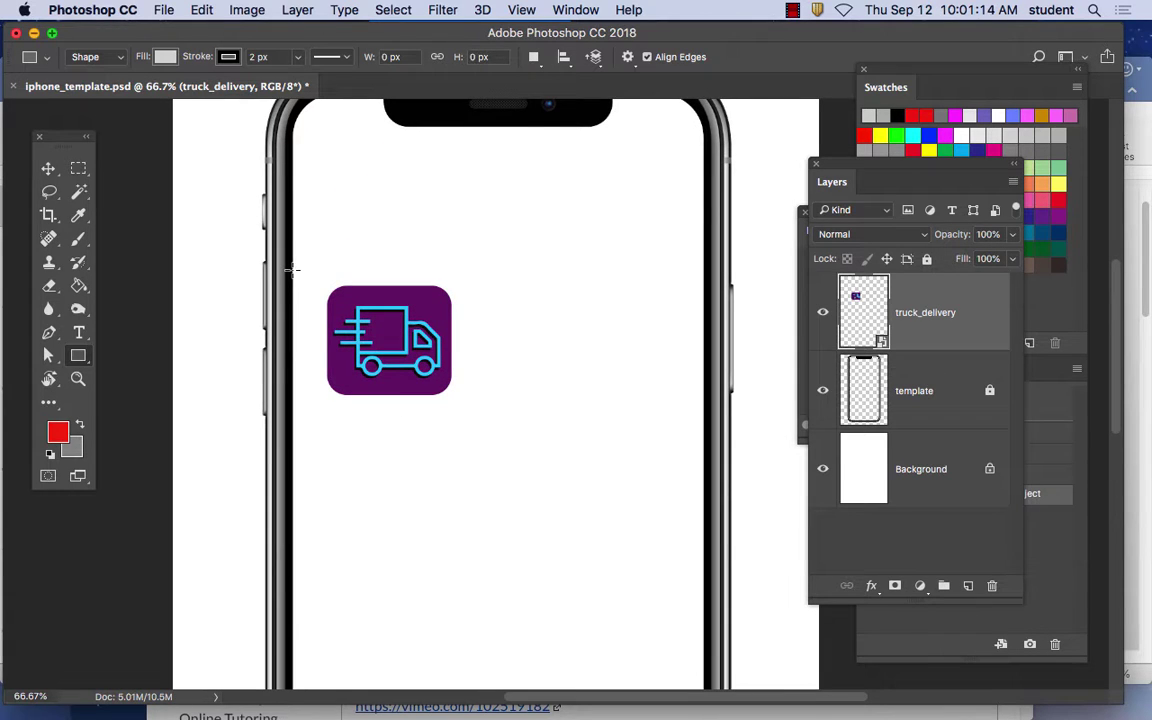
left_click_drag(292, 270, 703, 406)
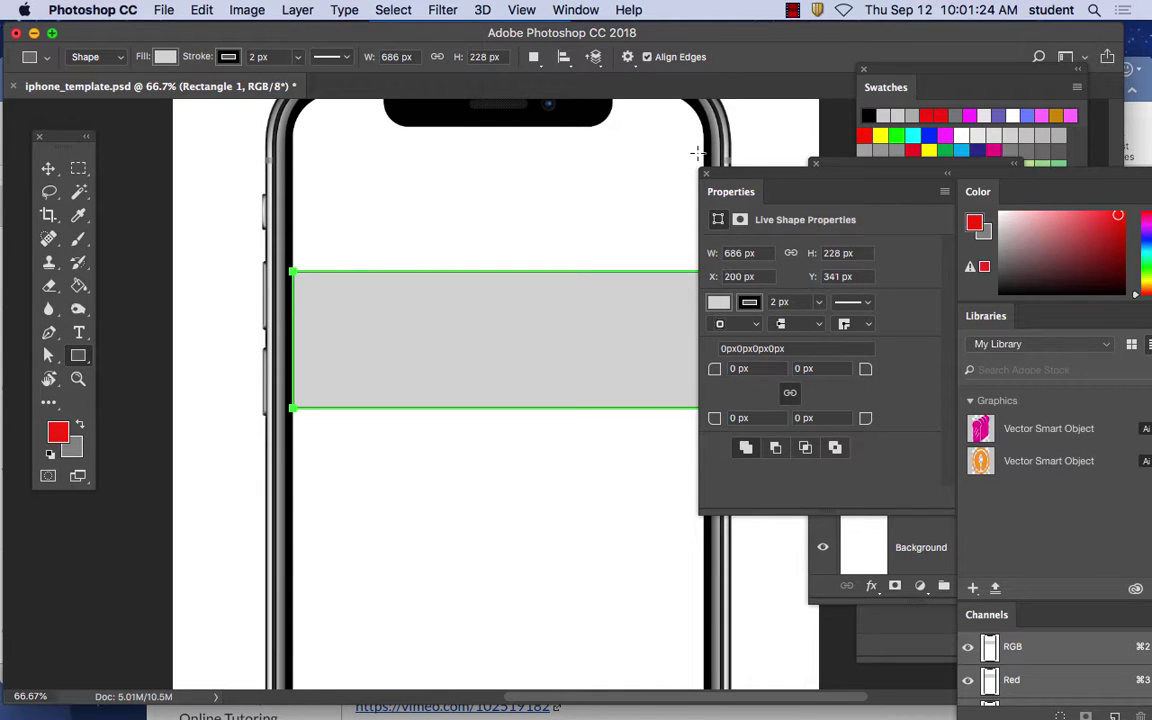
- Move the Properties panels aside and place Rectangle 1 below the truck_delivery layer
left_click_drag(737, 178, 782, 132)
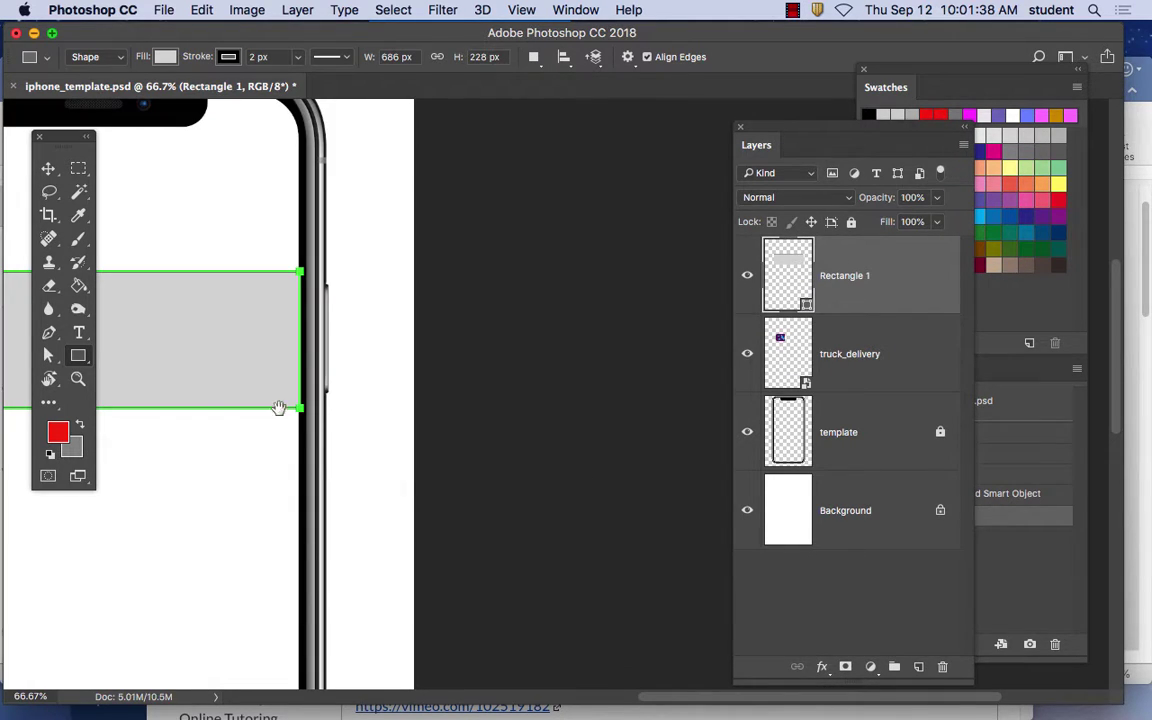
left_click_drag(278, 406, 618, 404)
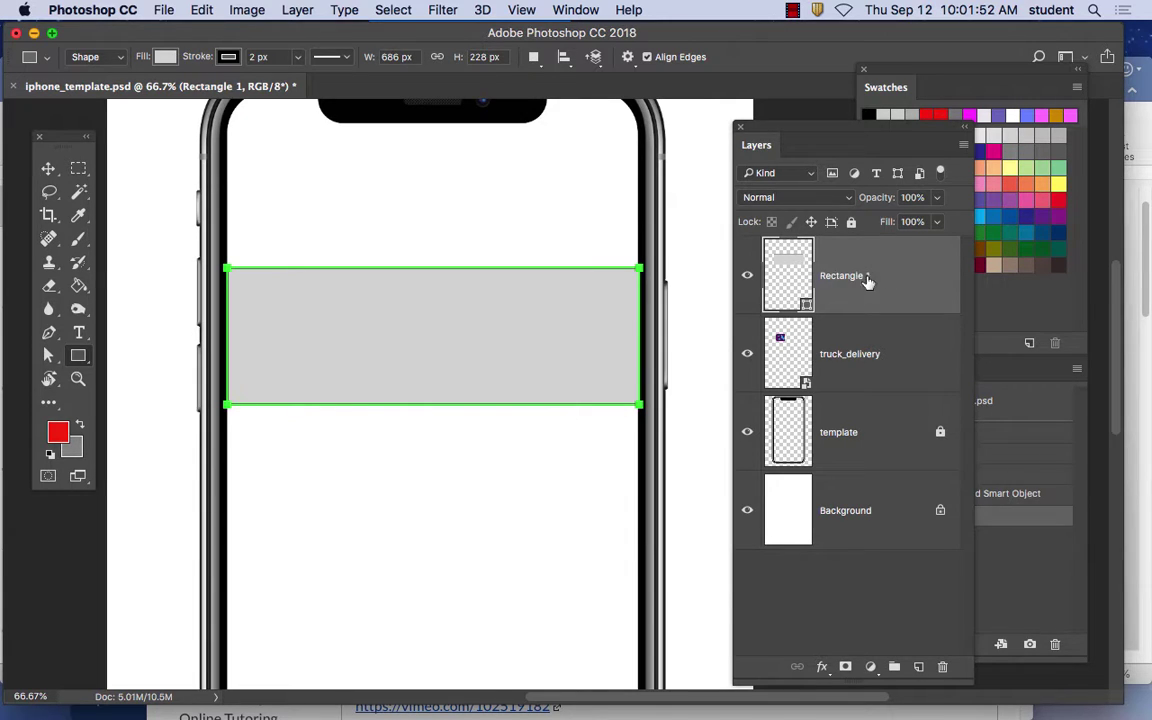
left_click_drag(872, 275, 858, 386)
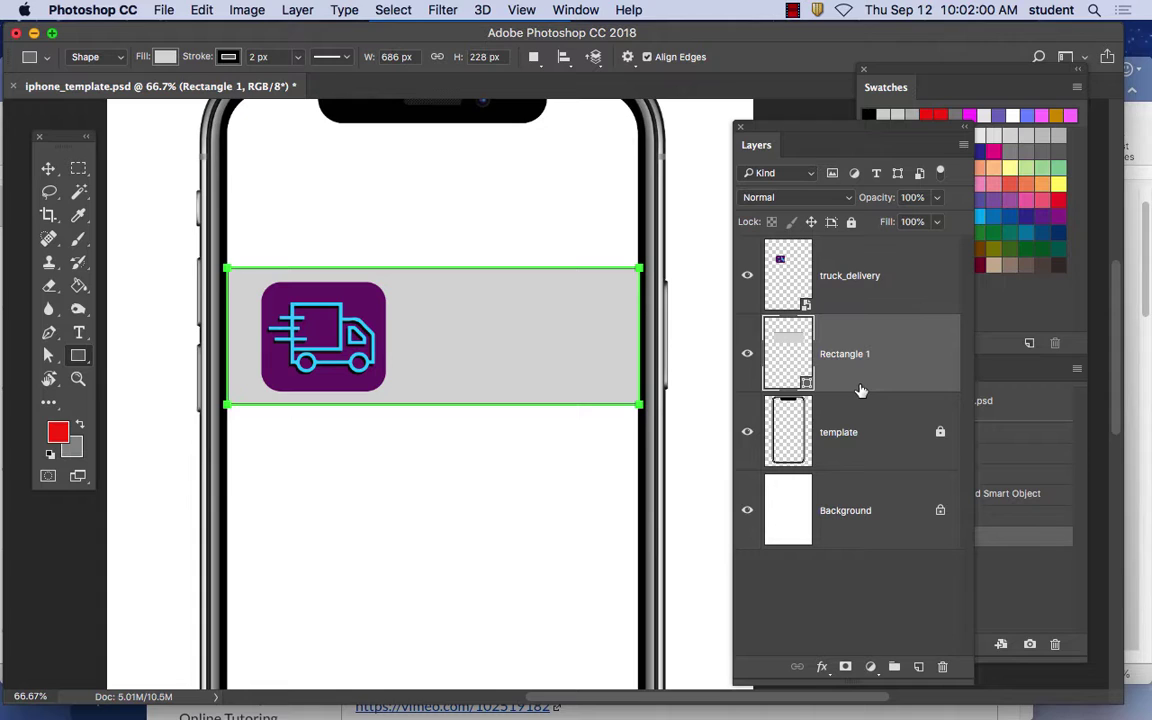
- Shrink the truck_delivery icon to about 26% and position it at the bar's left end
left_click(852, 262)
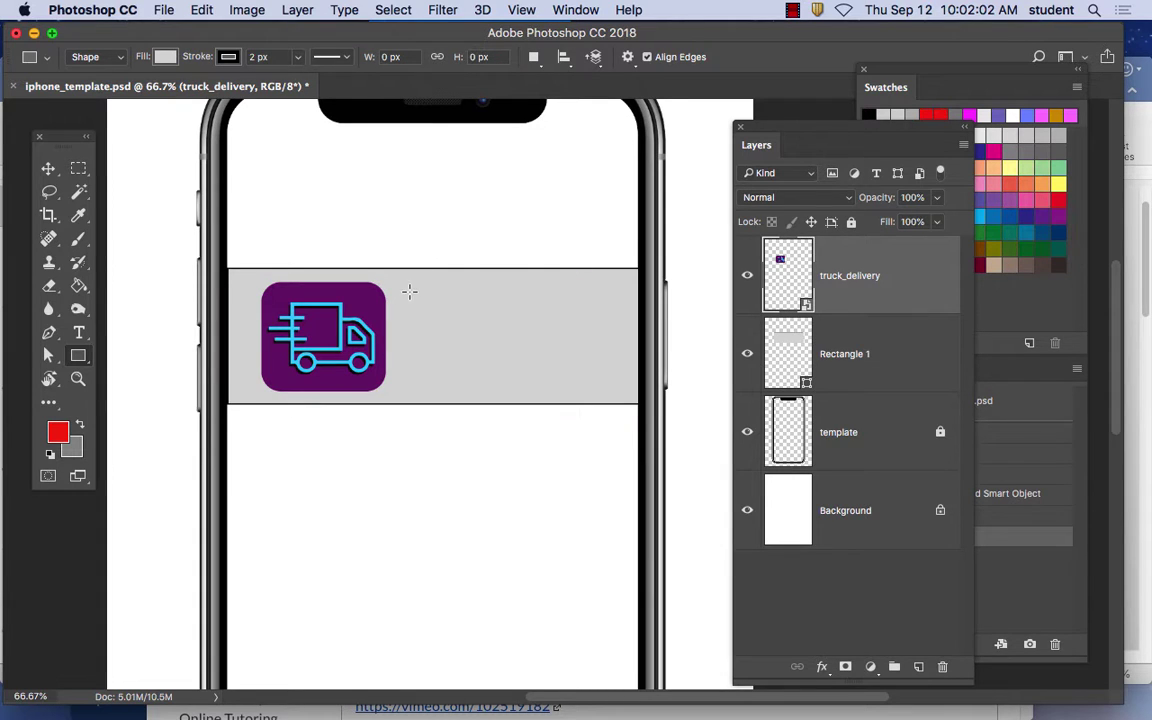
left_click(48, 168)
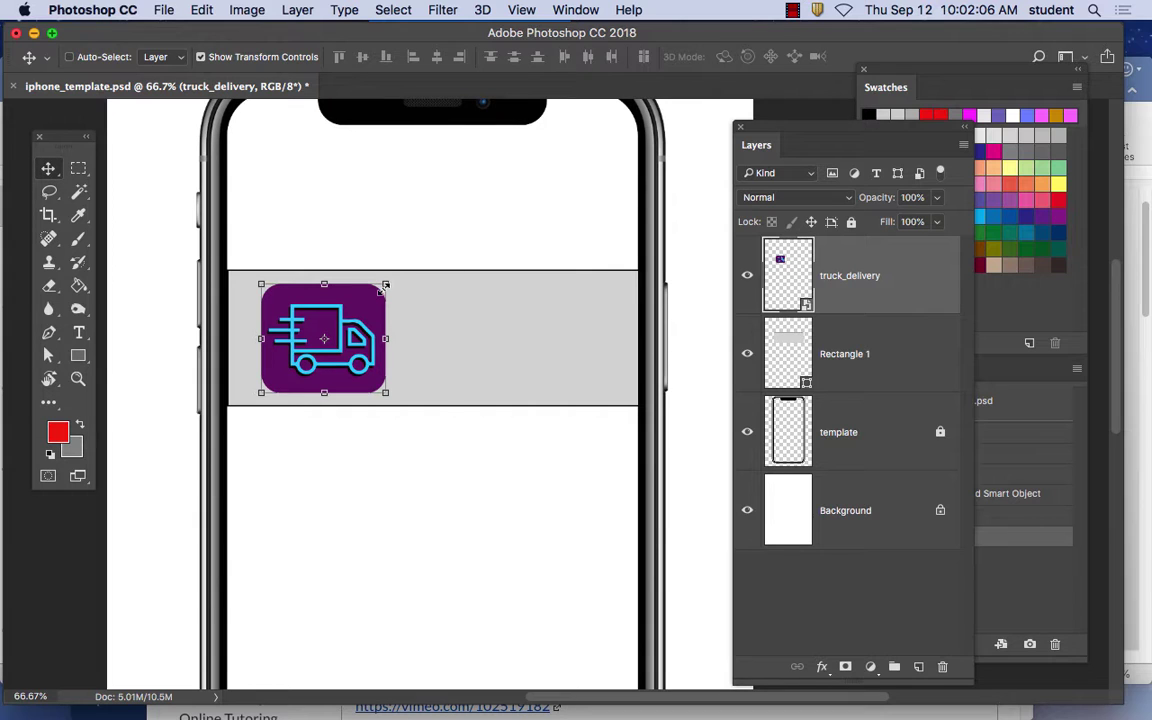
left_click_drag(385, 286, 365, 302)
left_click_drag(341, 343, 328, 333)
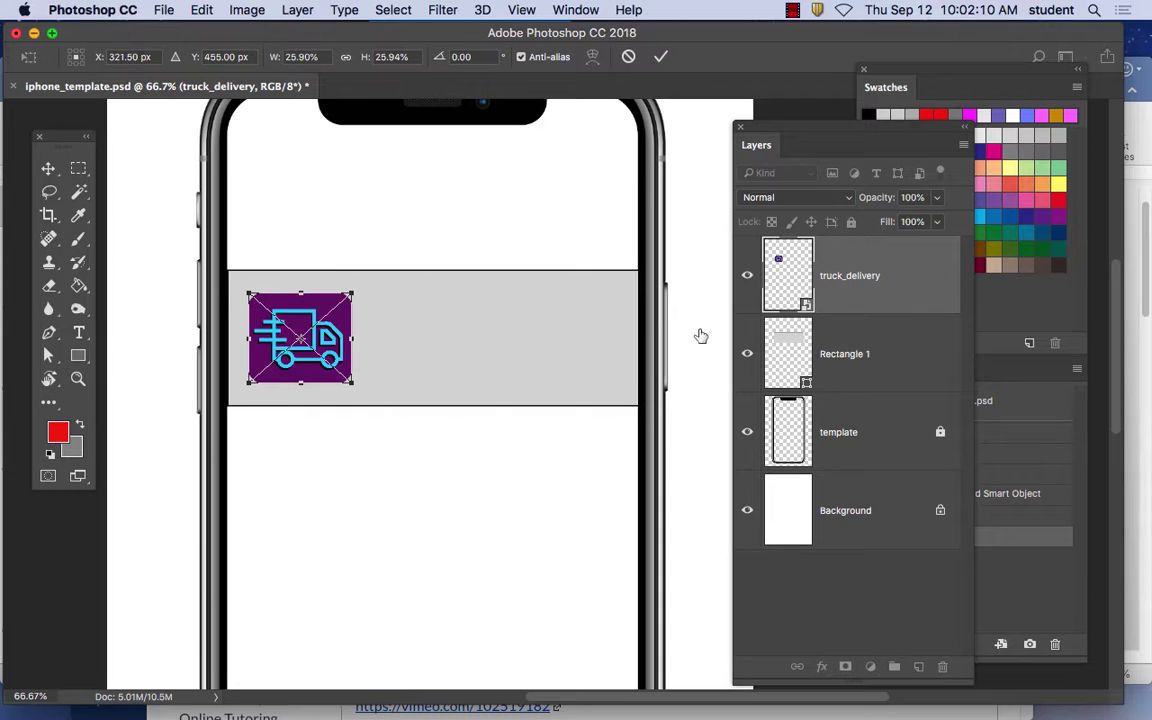
left_click(50, 168)
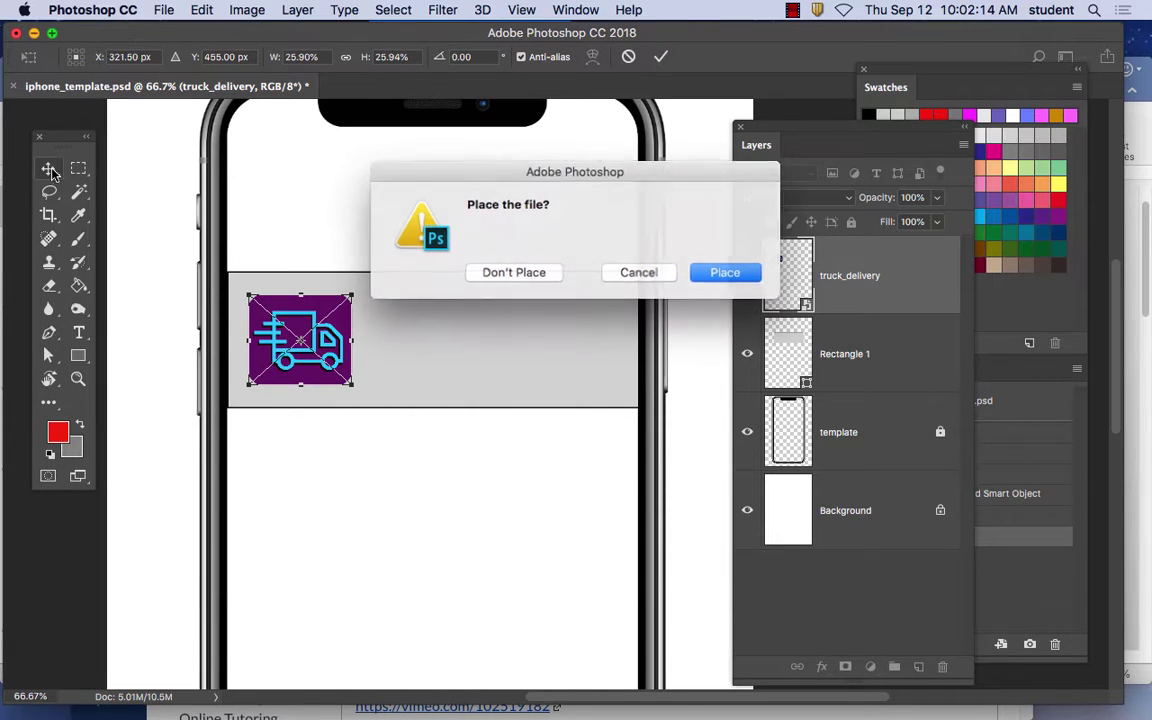
left_click(746, 276)
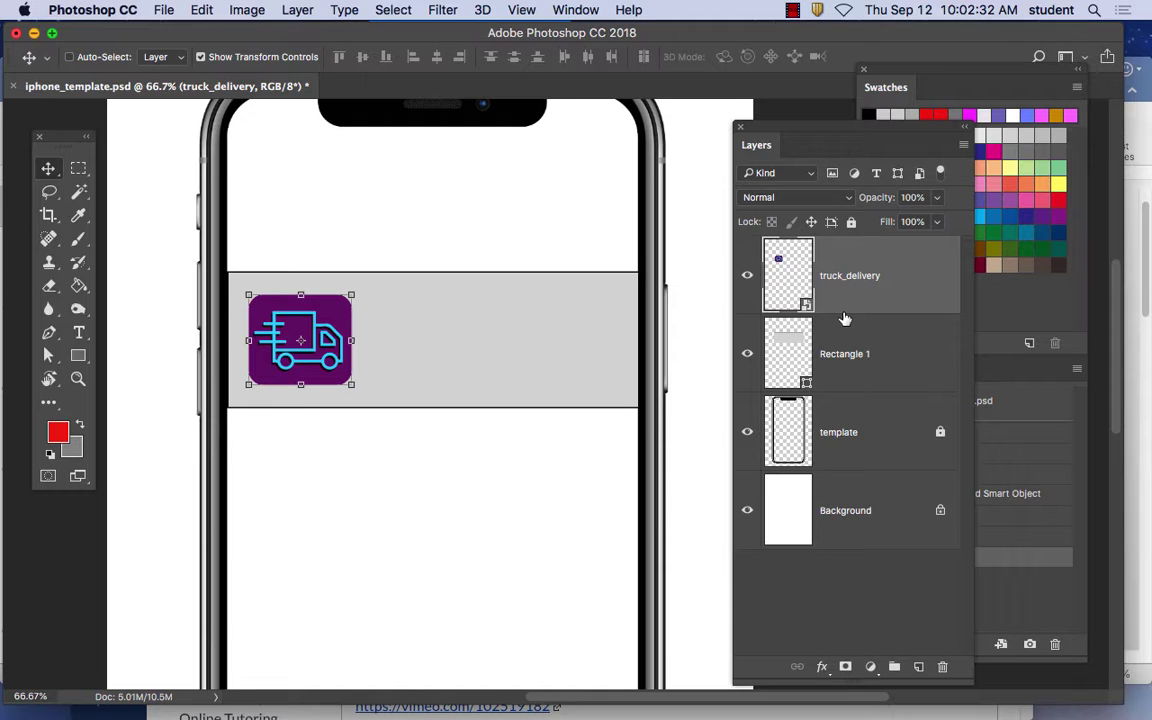
left_click(792, 10)
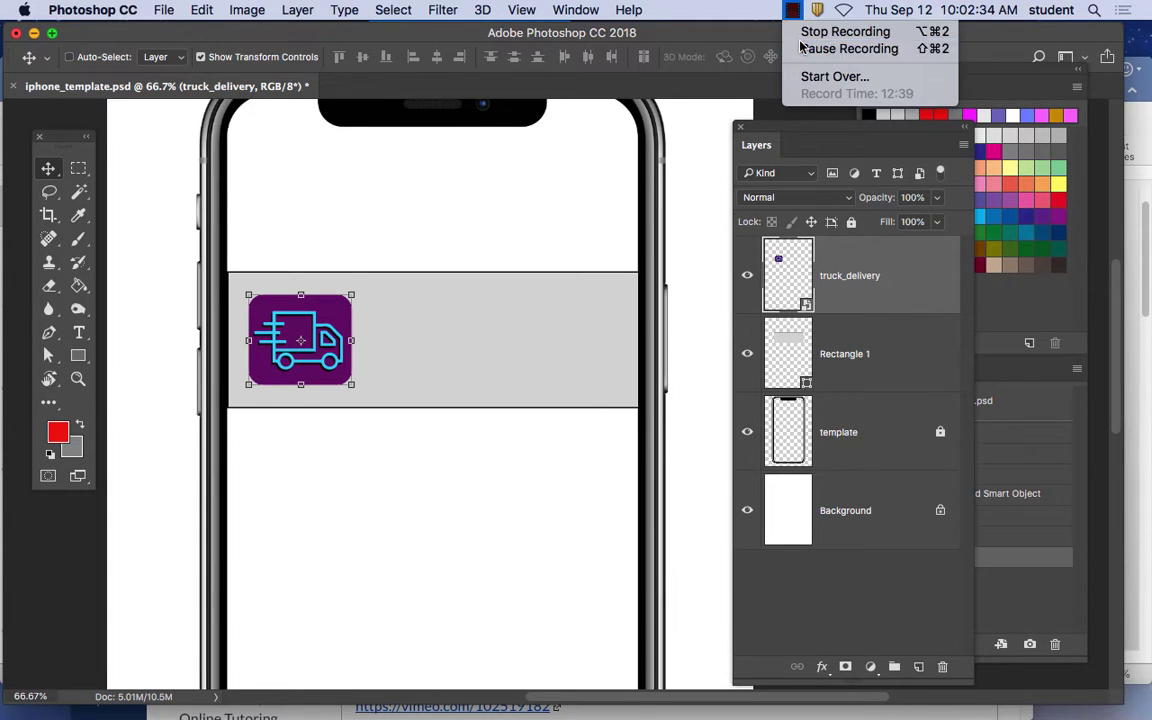
- Switch to the Horizontal Type tool and set the font to Futura Bold
left_click(801, 47)
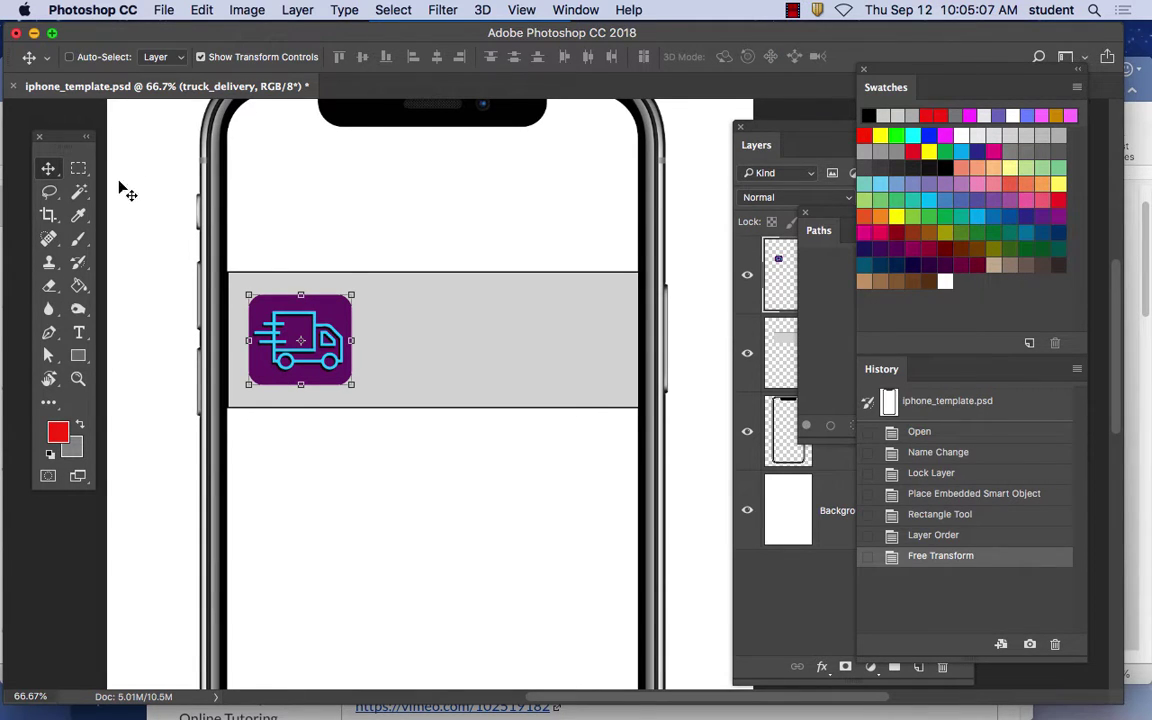
left_click(79, 335)
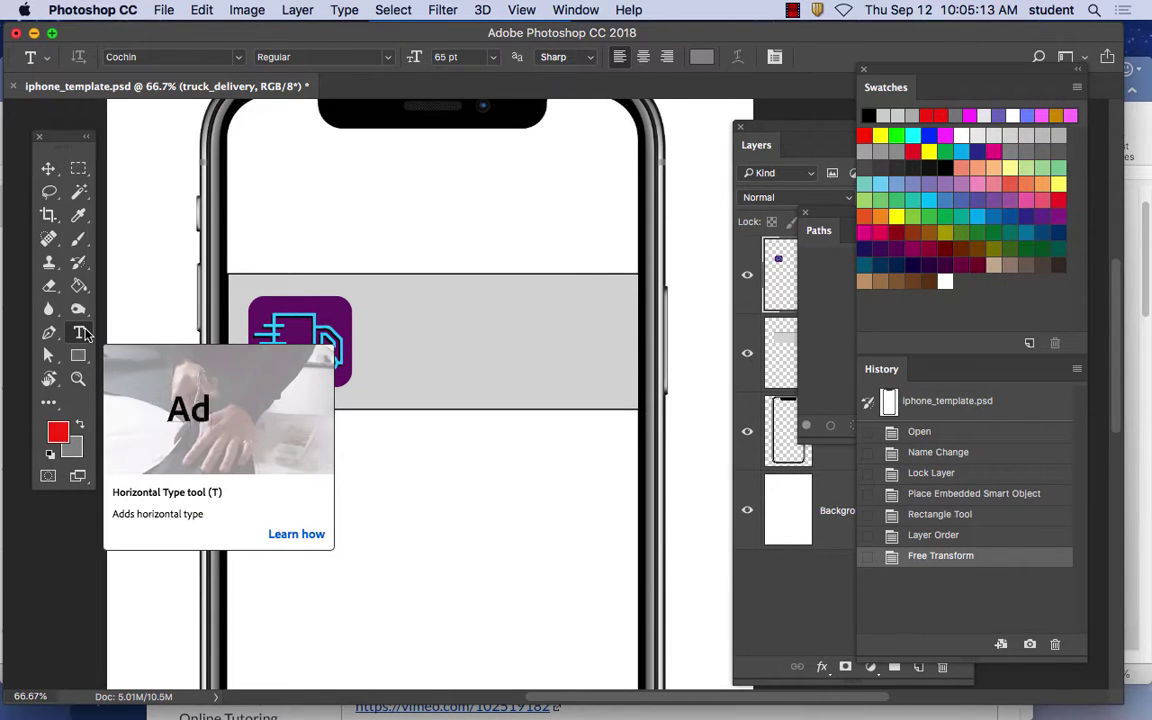
left_click(84, 333)
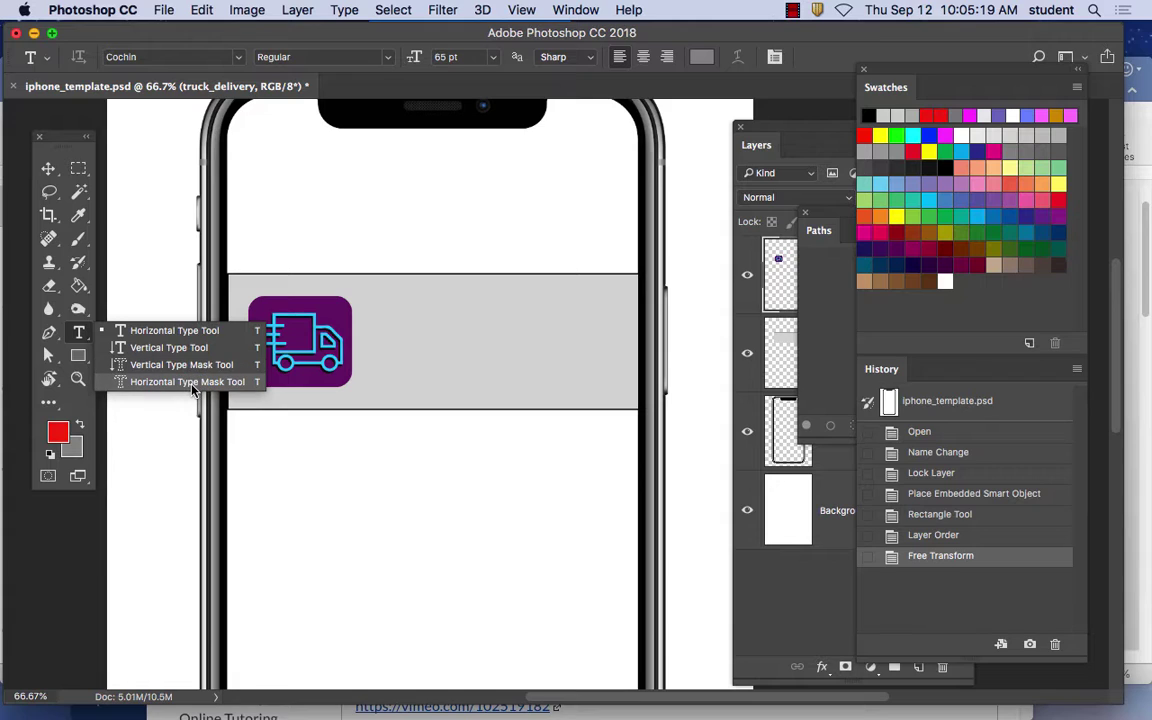
left_click(199, 331)
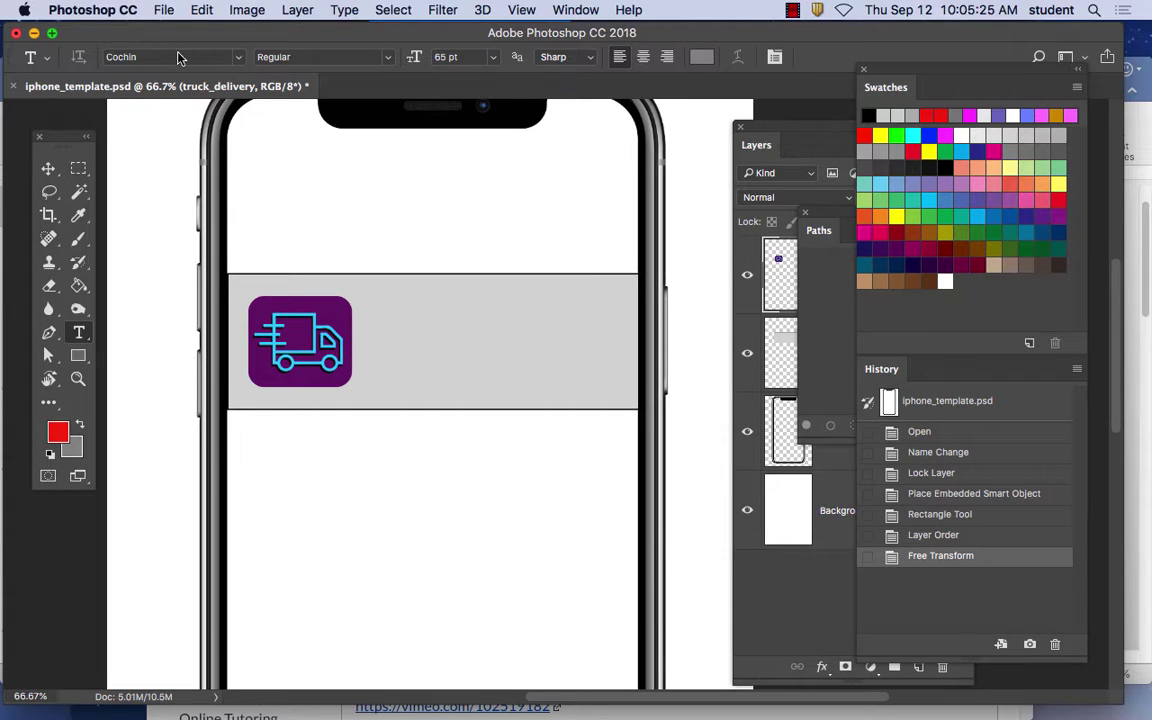
left_click(238, 56)
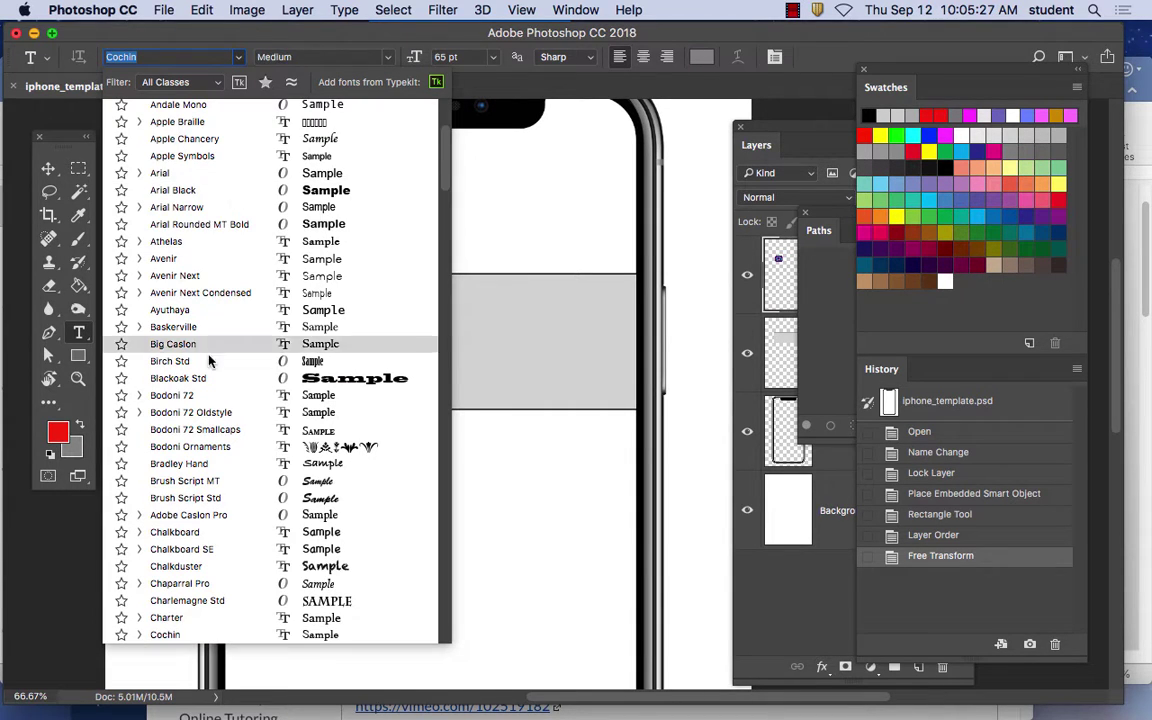
scroll(231, 478, "down", 10)
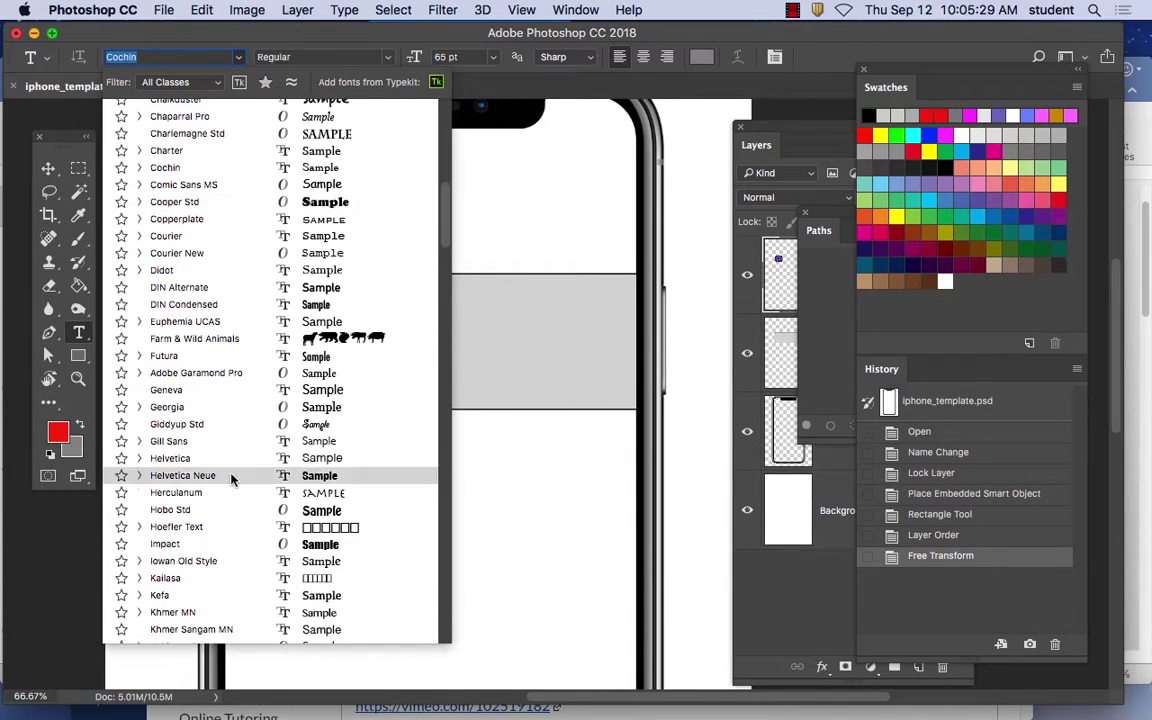
scroll(231, 478, "down", 2)
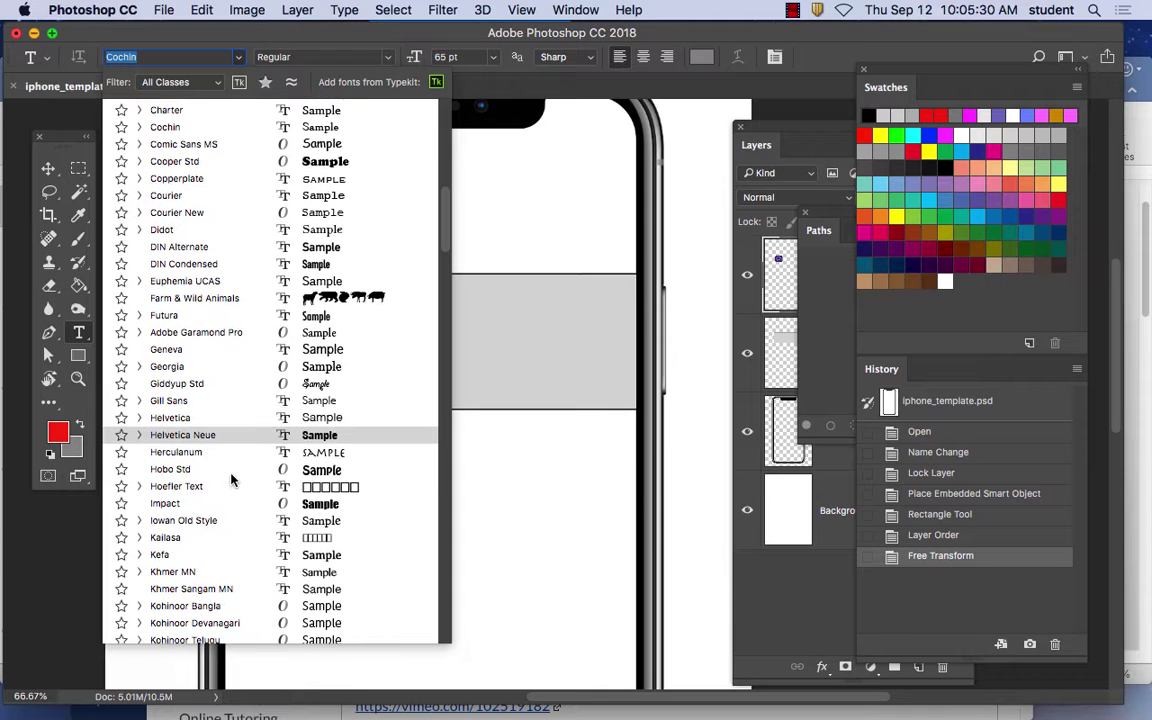
left_click(139, 313)
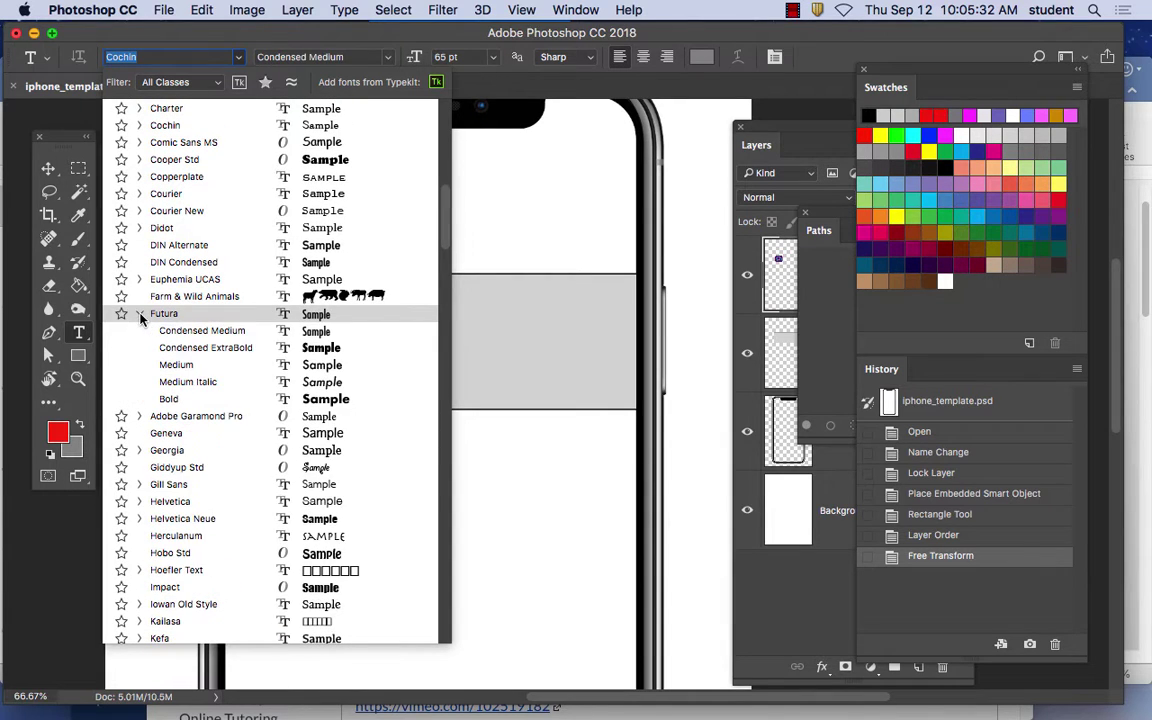
left_click(330, 402)
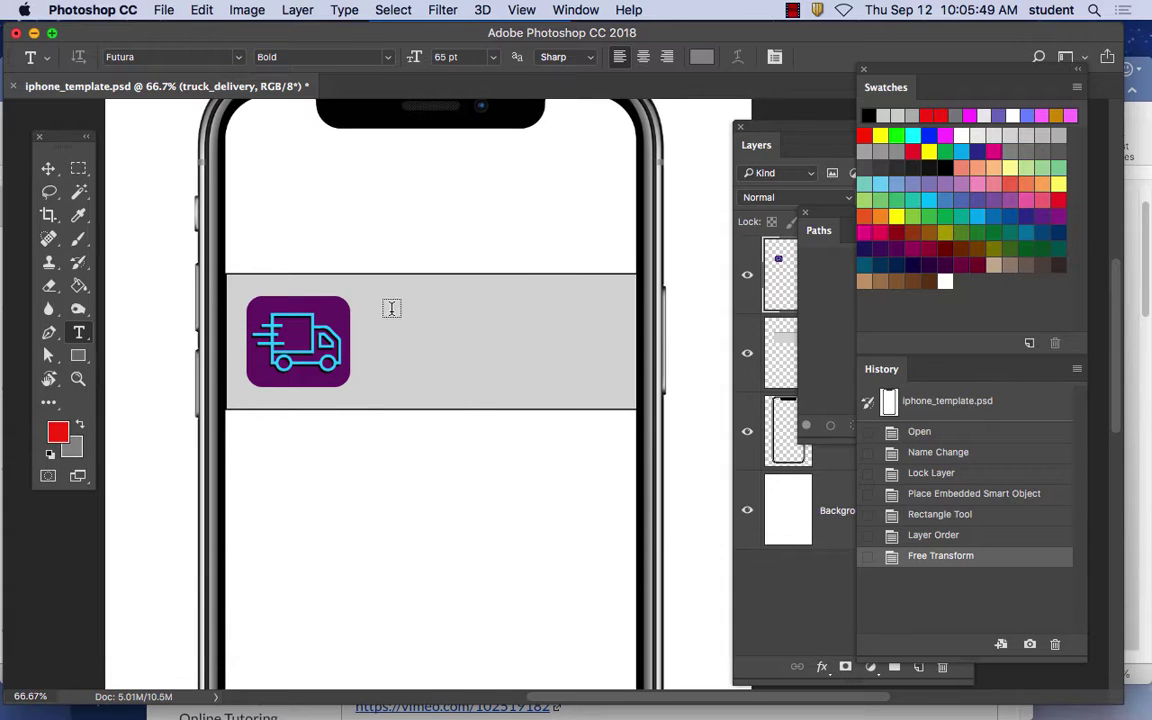
- Set the type size to 48 pt, keeping Futura Bold and Sharp anti-aliasing
left_click(492, 57)
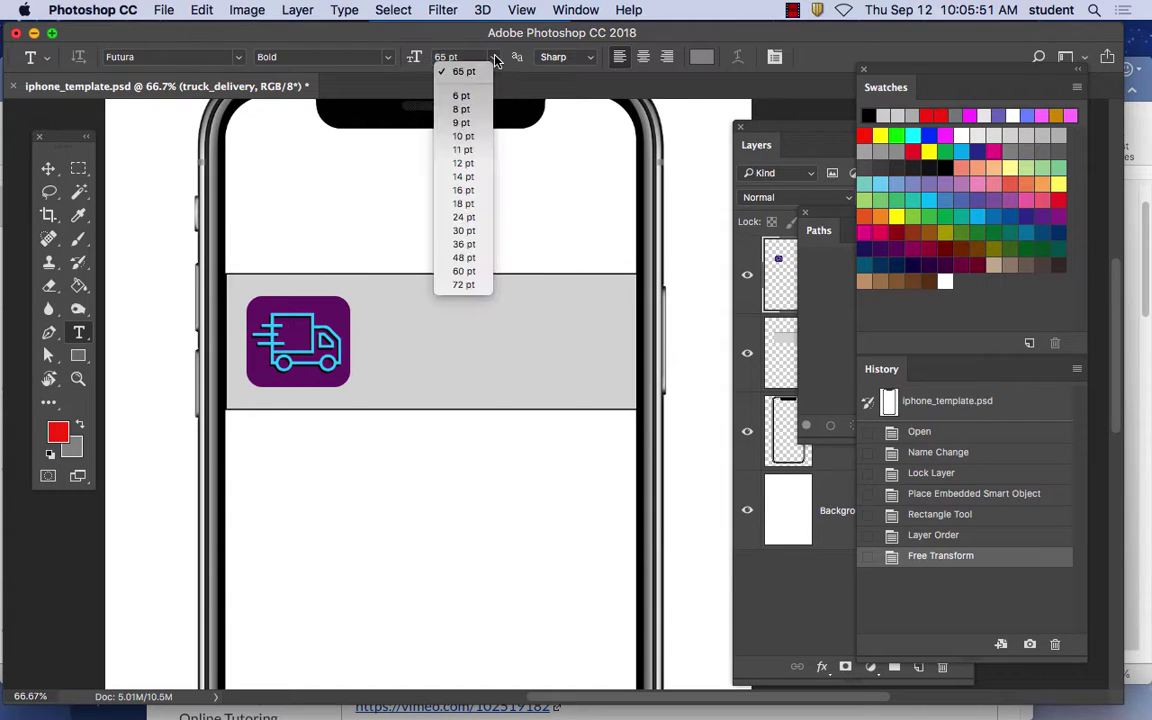
left_click(470, 259)
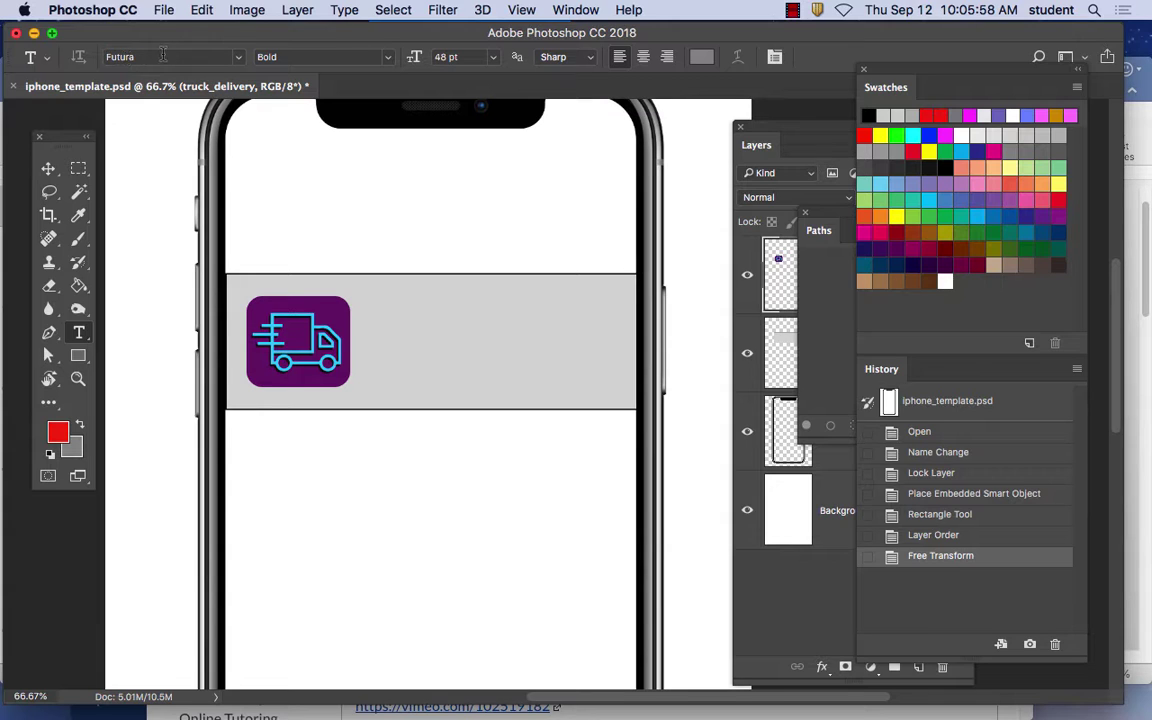
left_click(355, 58)
left_click(364, 106)
left_click(491, 57)
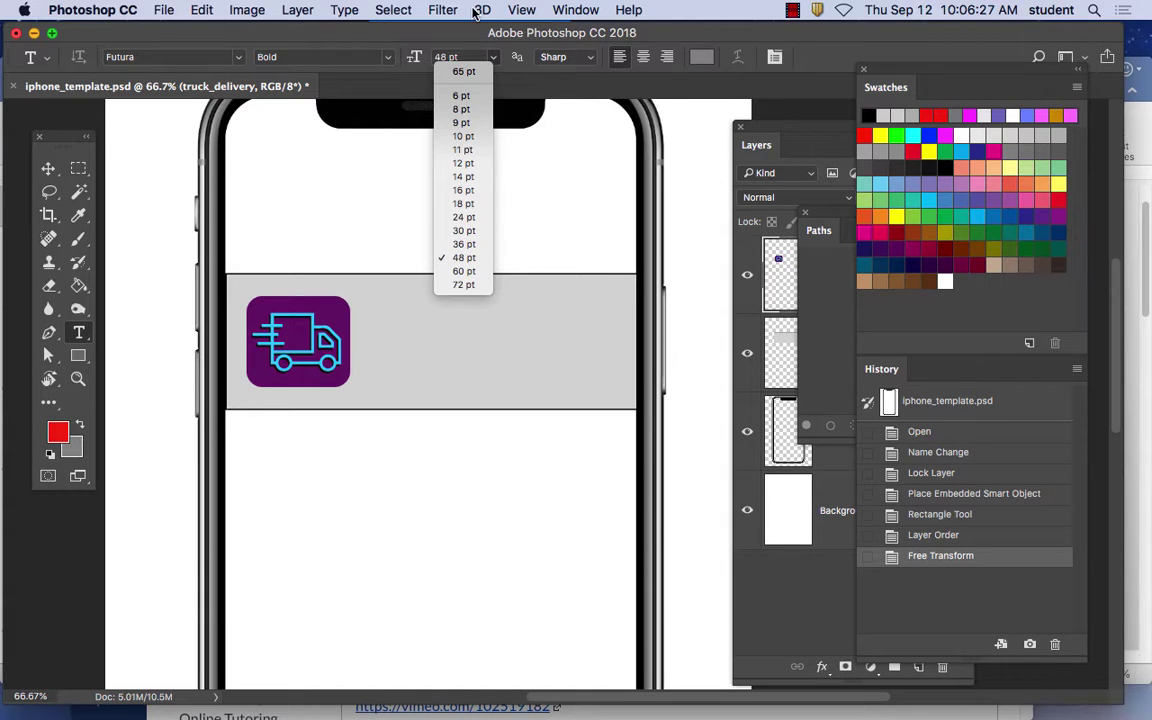
left_click(421, 30)
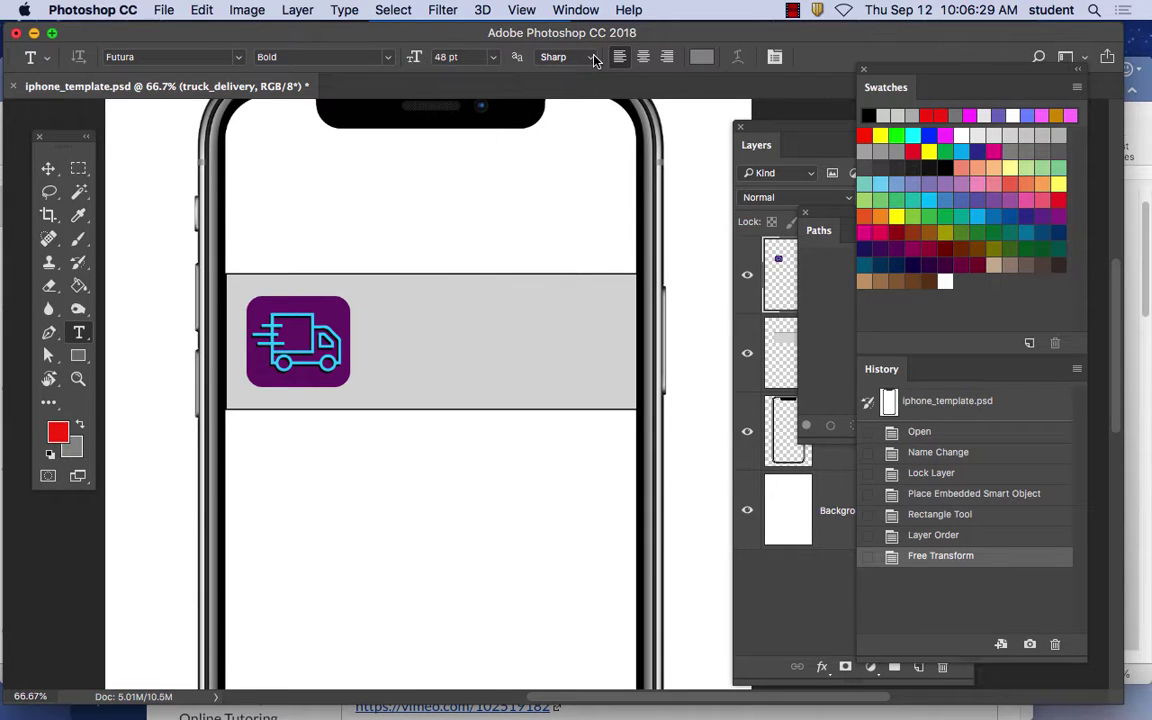
left_click(594, 60)
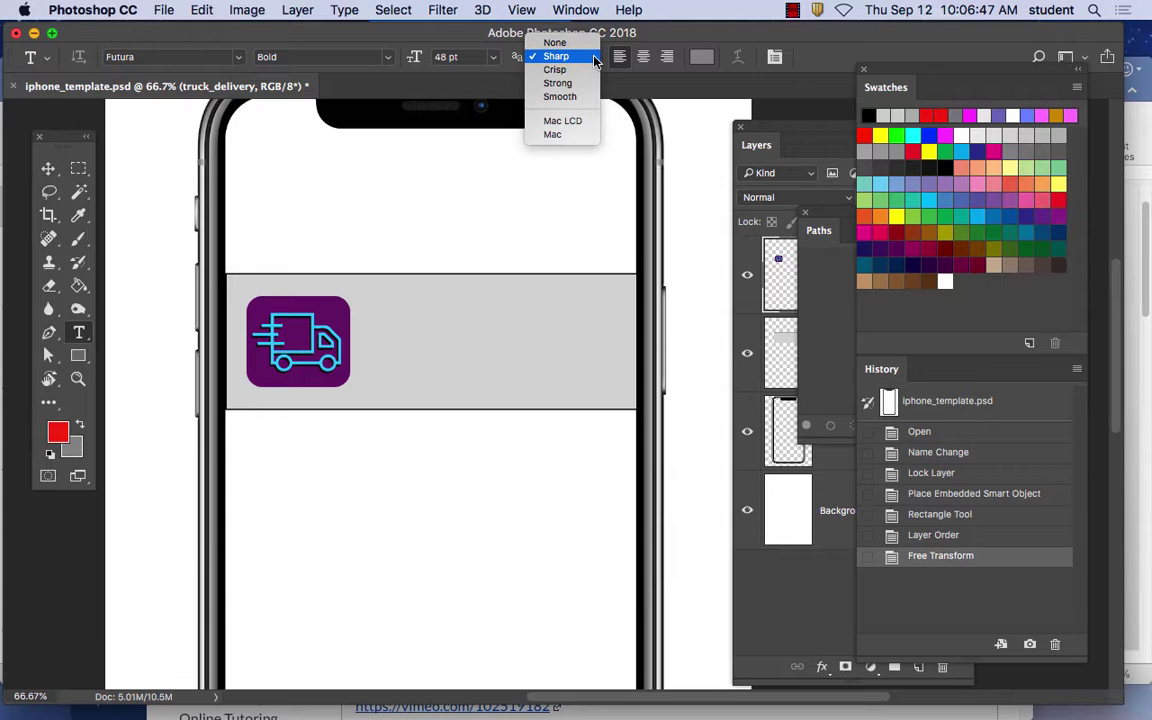
left_click(594, 57)
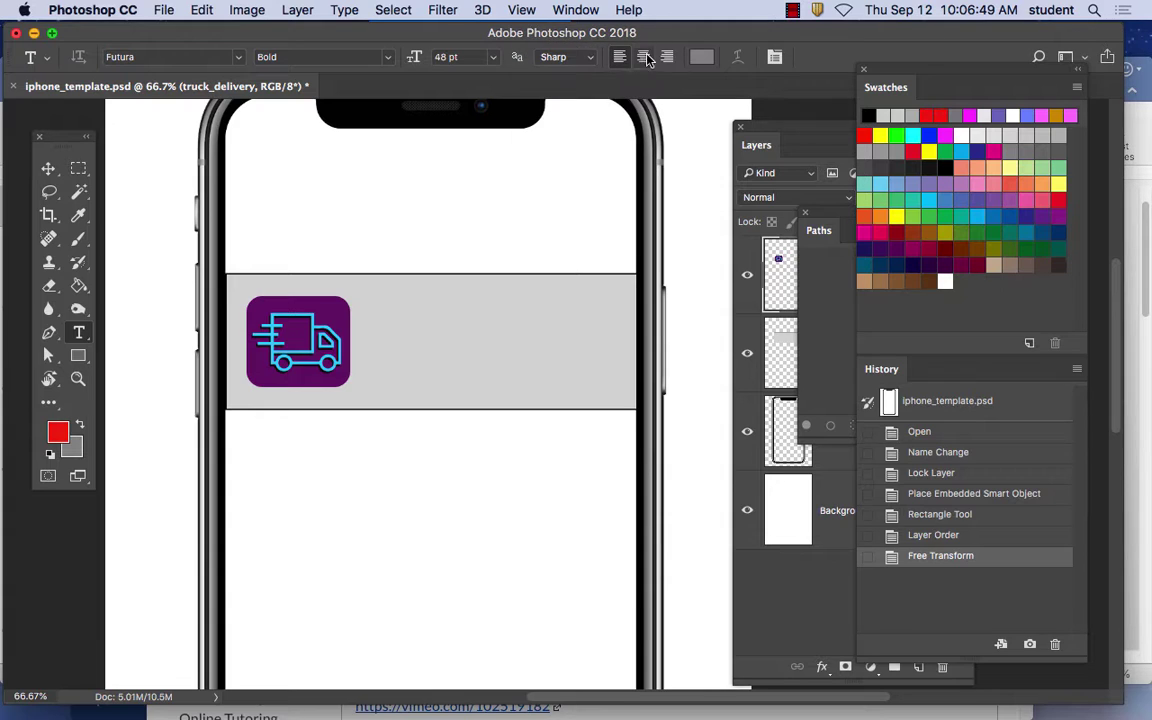
- Sample the truck outline's cyan 2ec0ff as the text colour
left_click(703, 62)
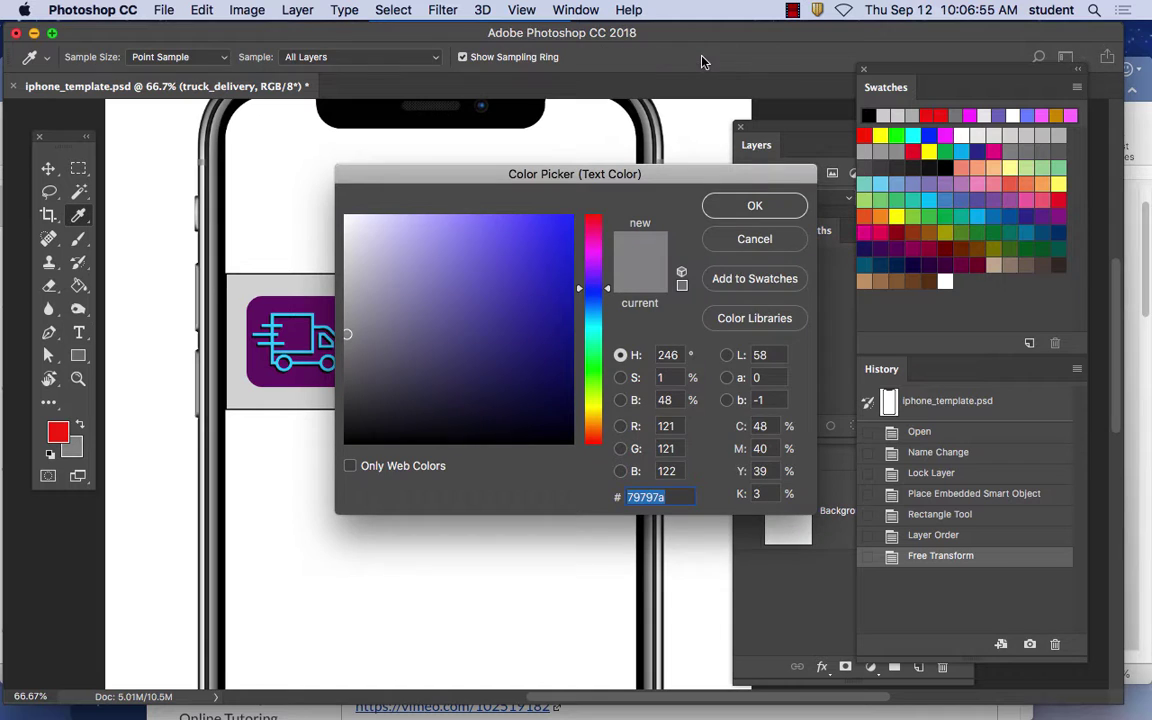
left_click(528, 375)
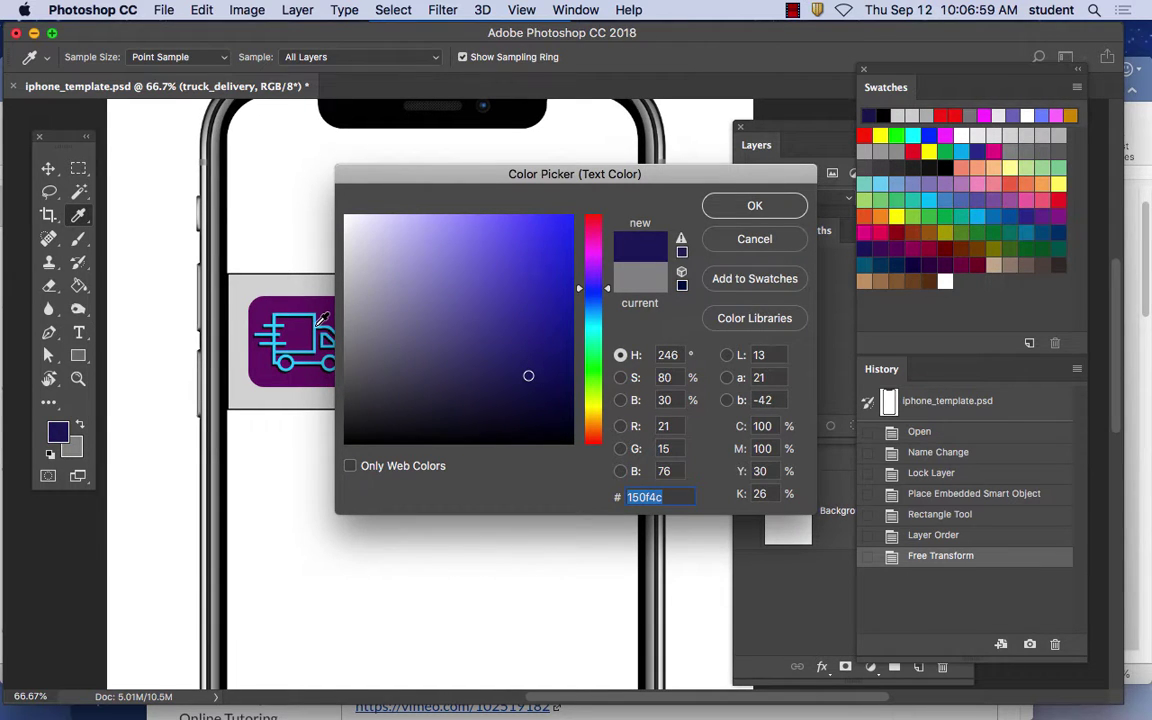
left_click(286, 312)
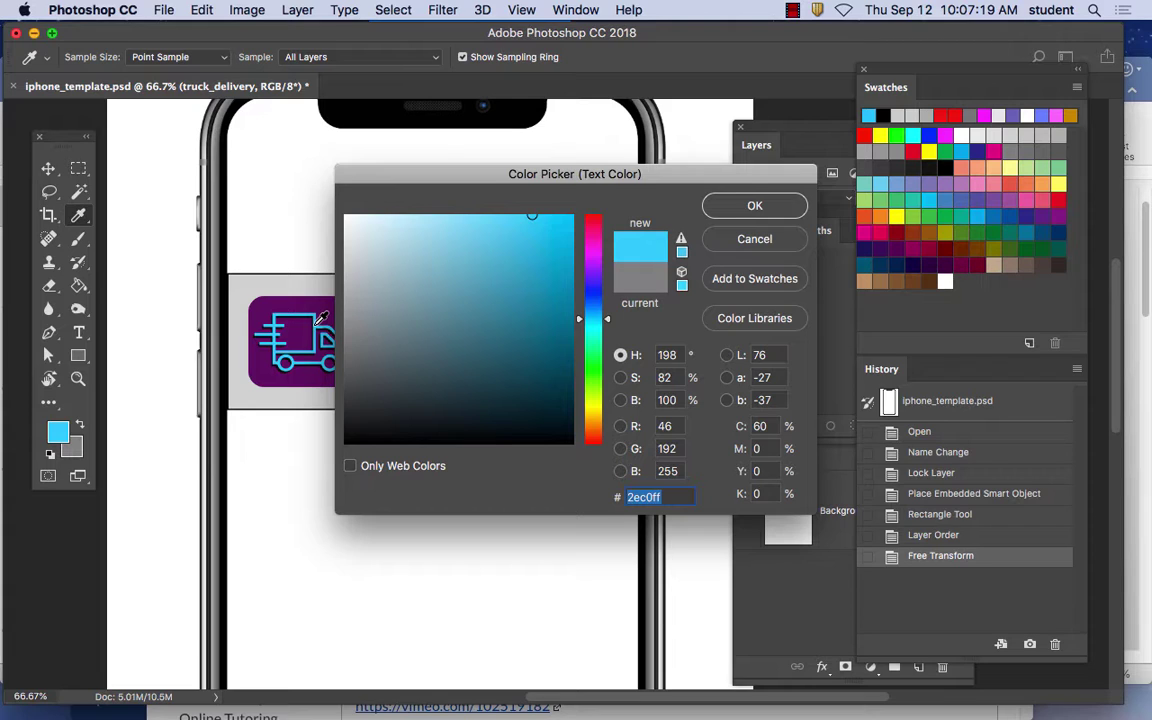
left_click(783, 212)
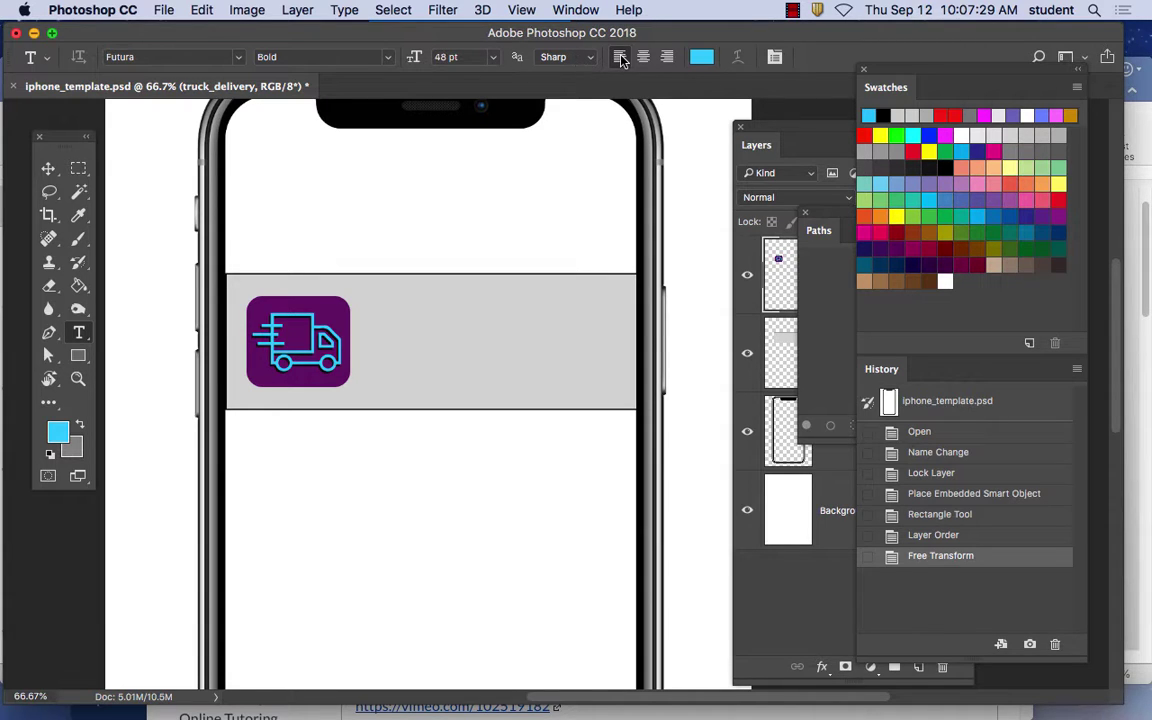
left_click(704, 62)
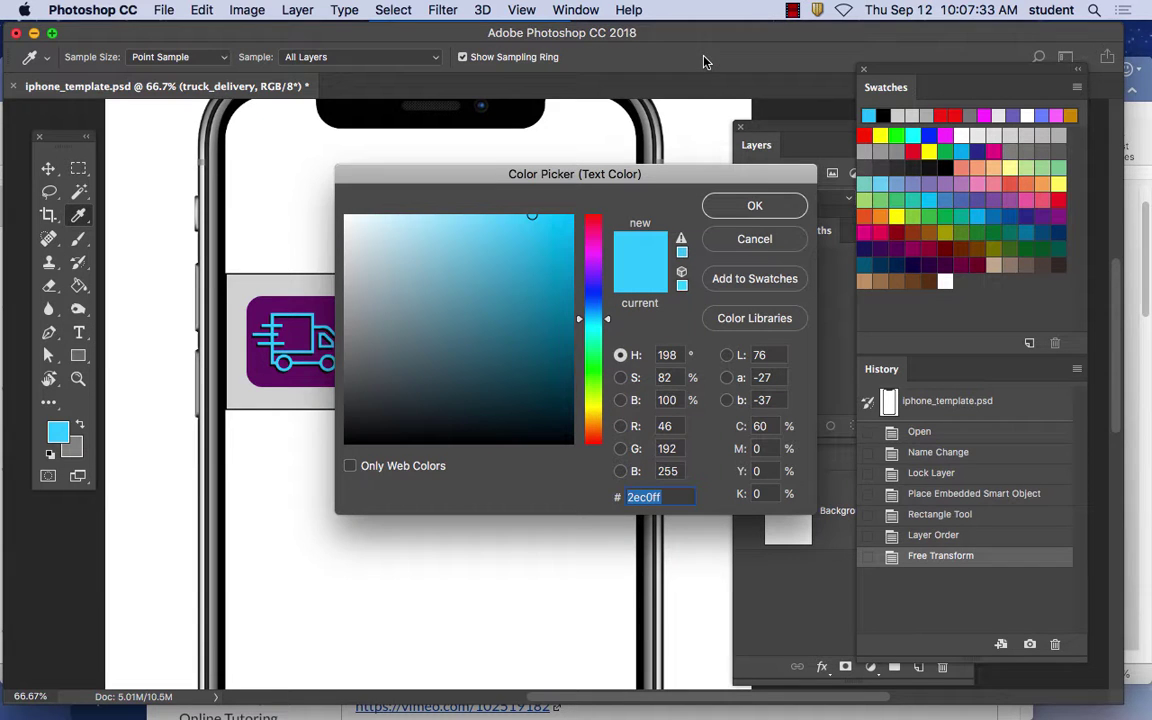
left_click(302, 306)
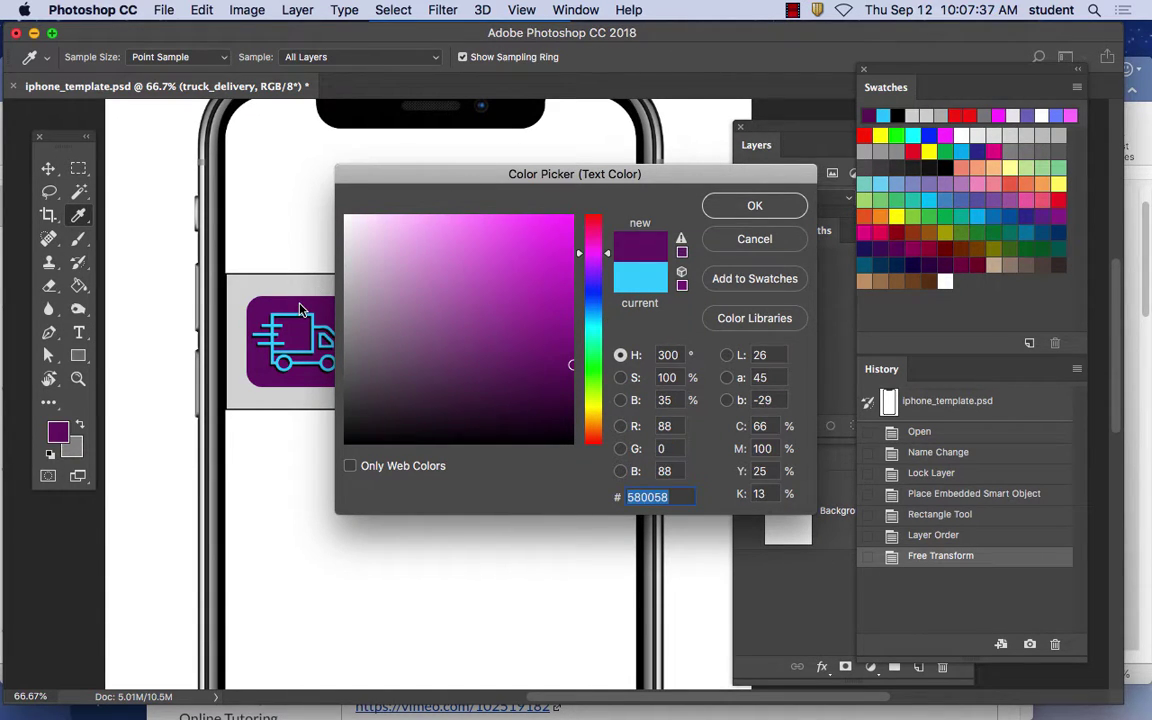
left_click(311, 318)
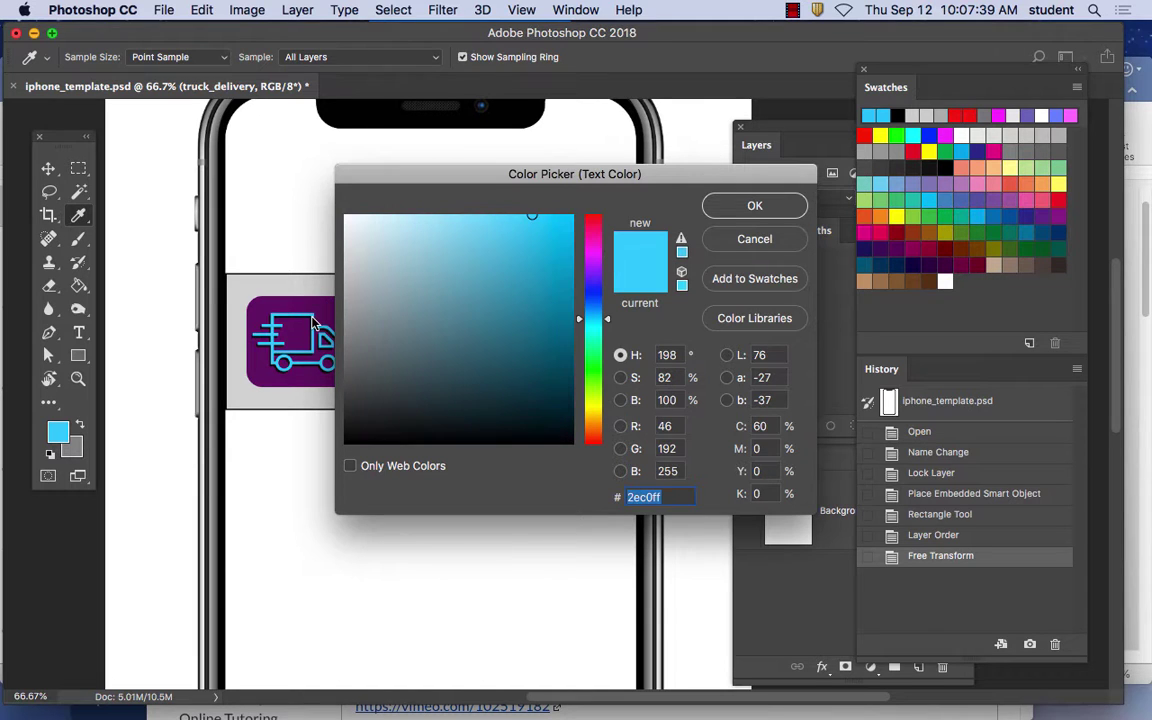
left_click(745, 204)
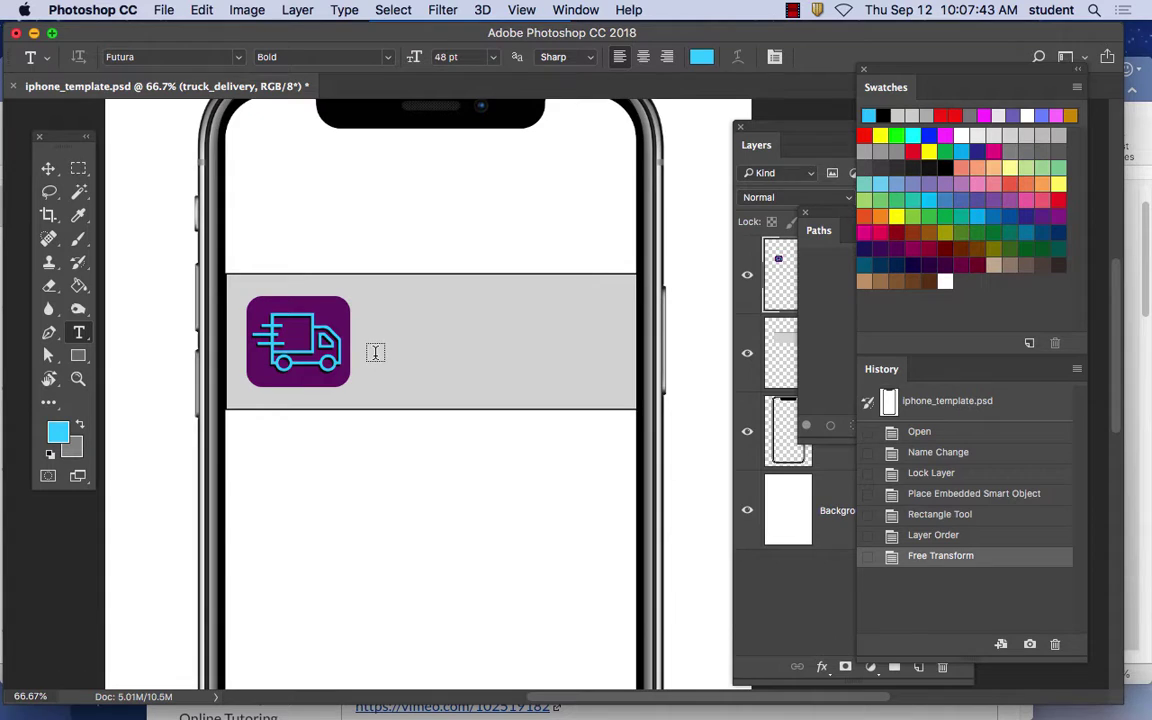
- Type 'DELIVERY' to the right of the truck icon in cyan Futura Bold
left_click(377, 352)
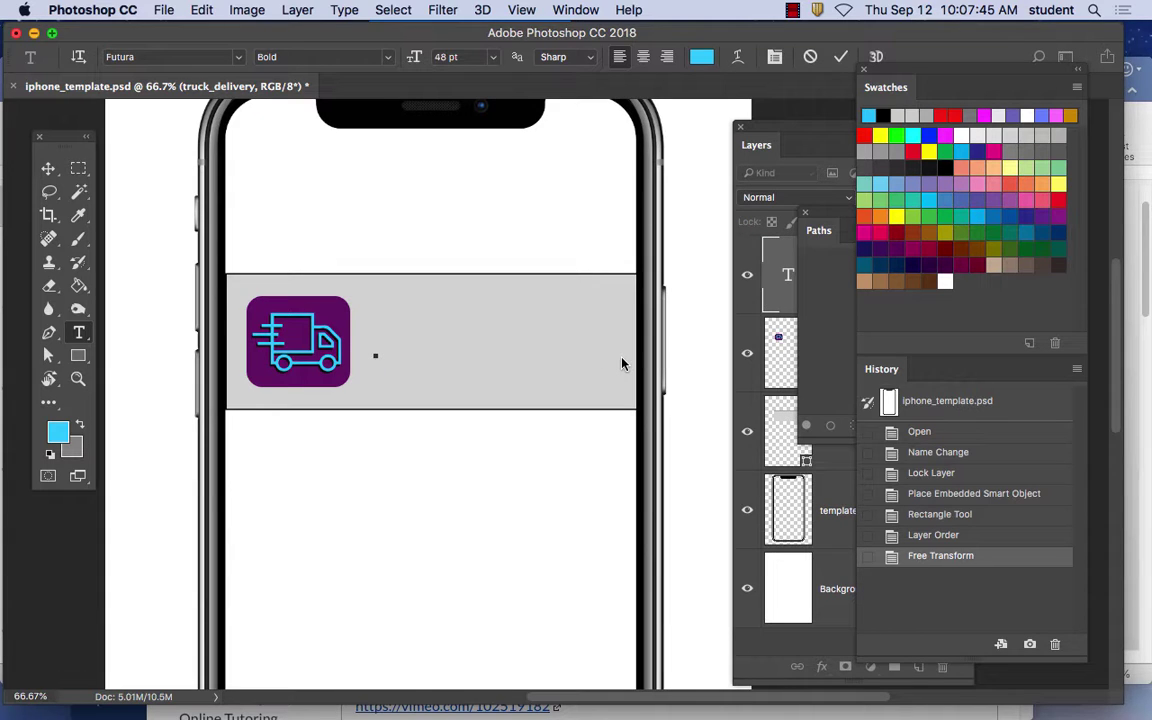
type("DELIVERY")
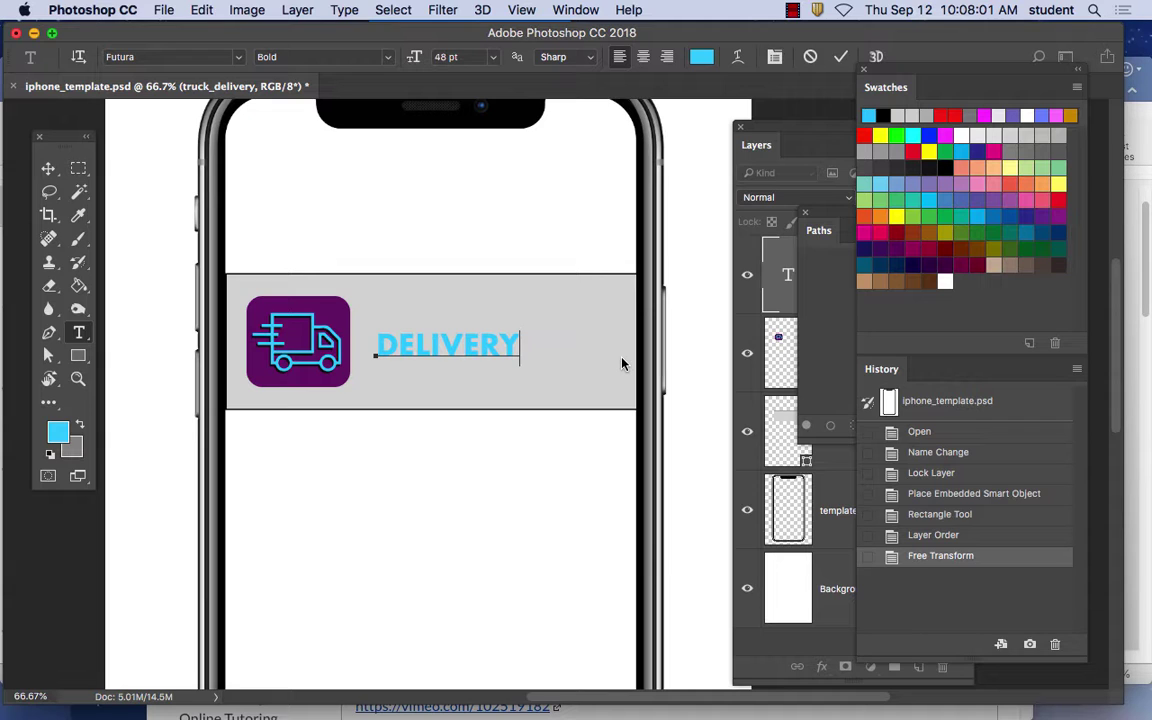
left_click(49, 170)
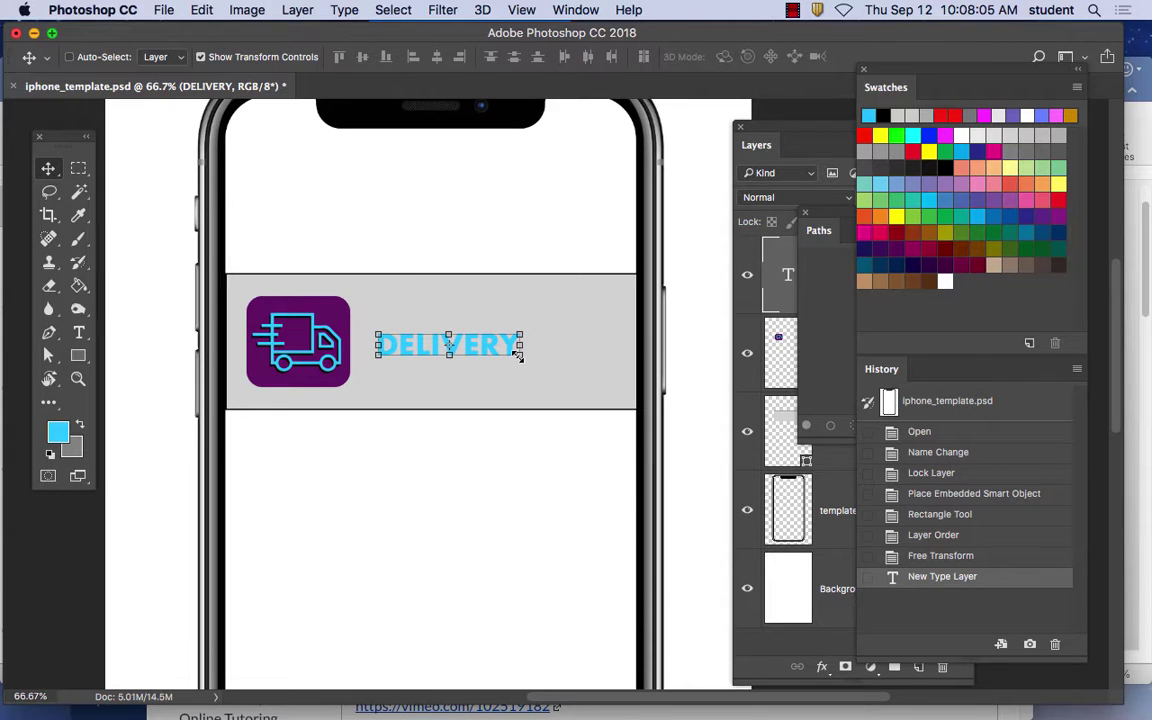
- Undo the horizontal stretch so DELIVERY keeps its original width
left_click_drag(518, 346, 580, 396)
left_click(201, 10)
left_click(217, 33)
left_click(79, 332)
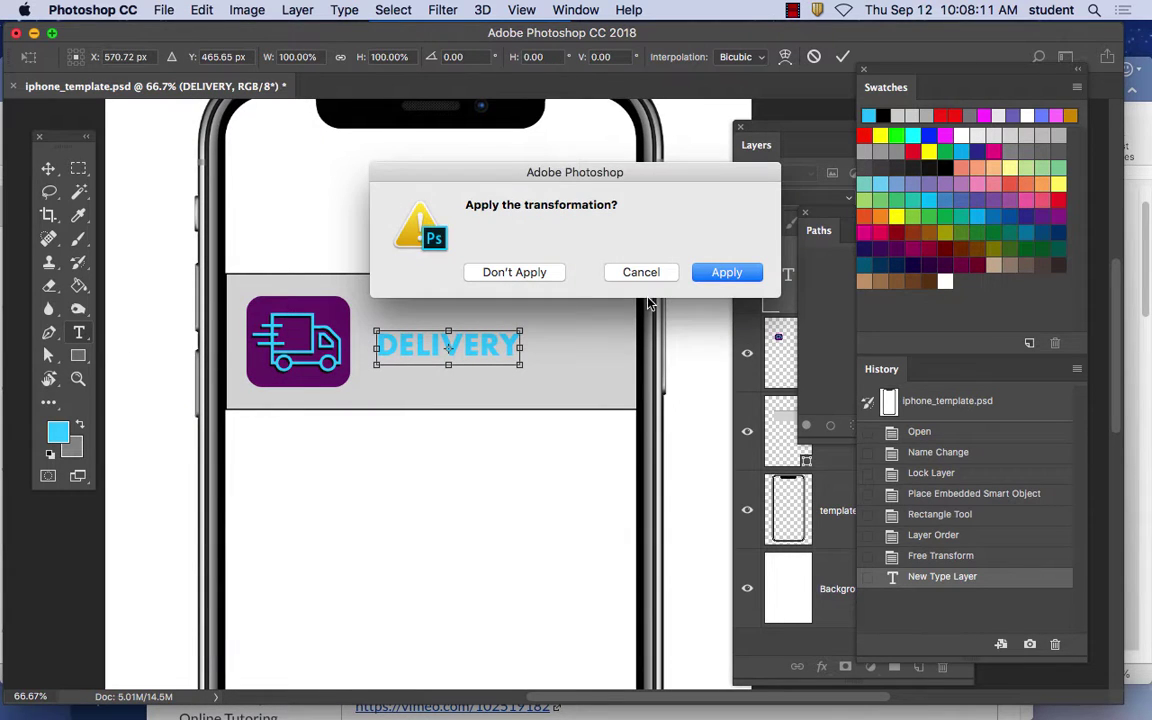
left_click(727, 272)
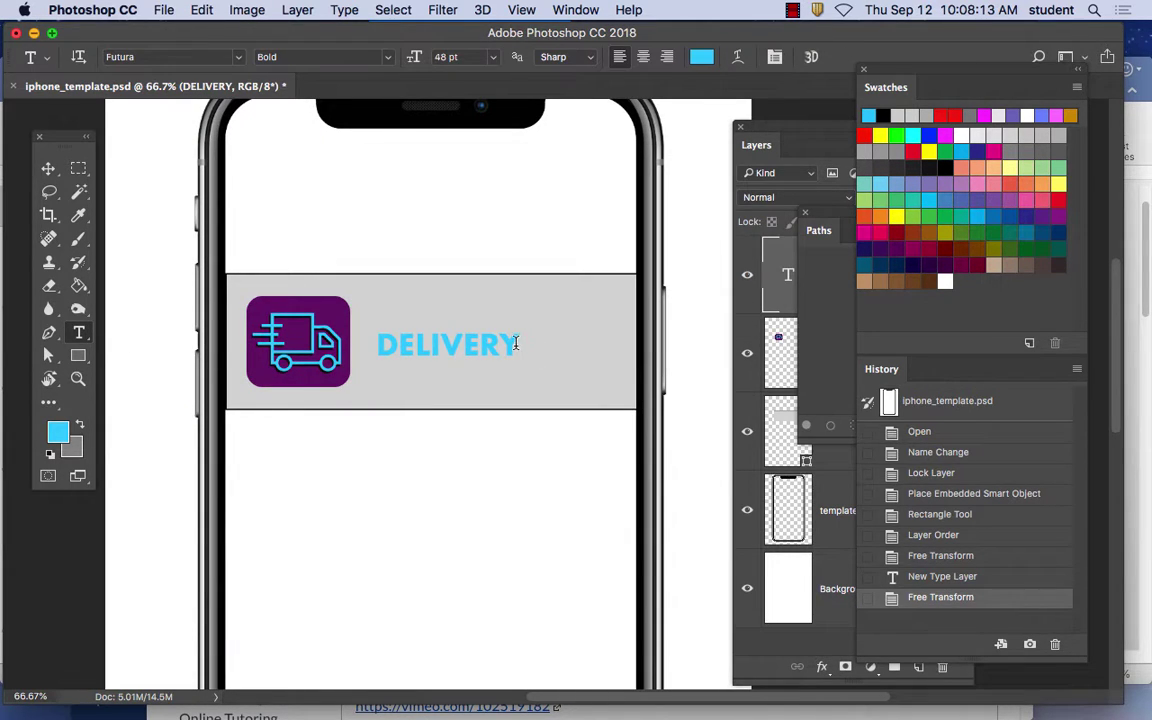
- Recolour the DELIVERY text dark navy blue
left_click_drag(516, 343, 345, 343)
left_click(701, 56)
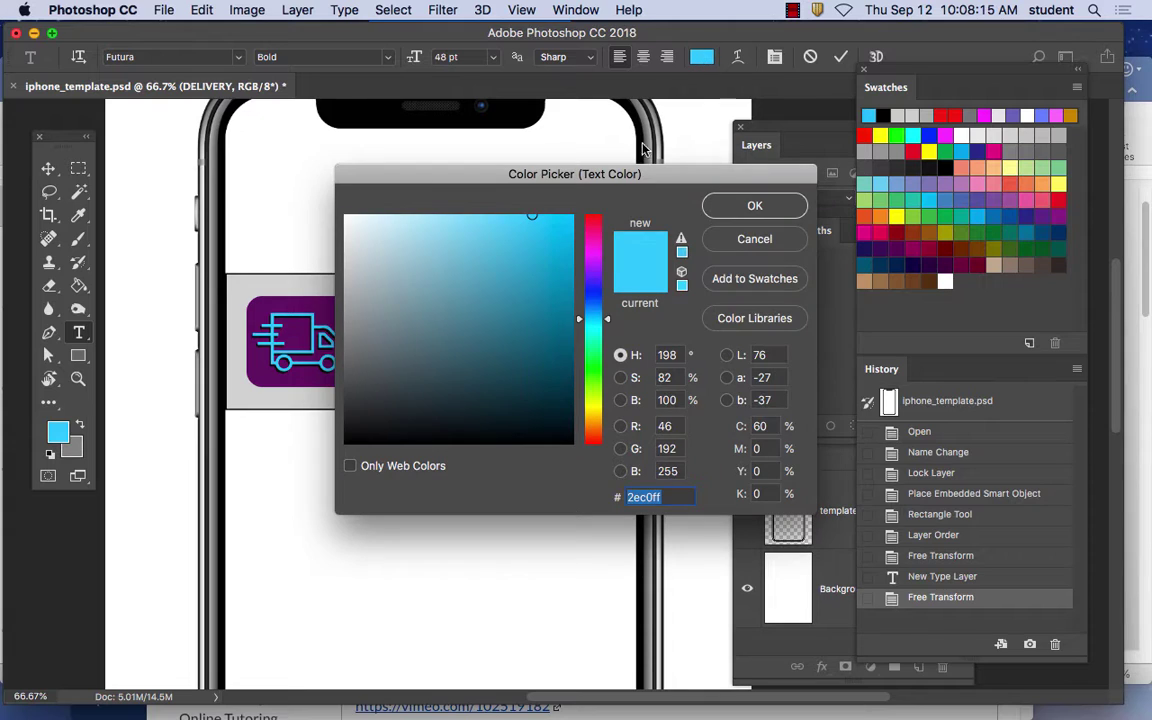
left_click(545, 396)
left_click(753, 204)
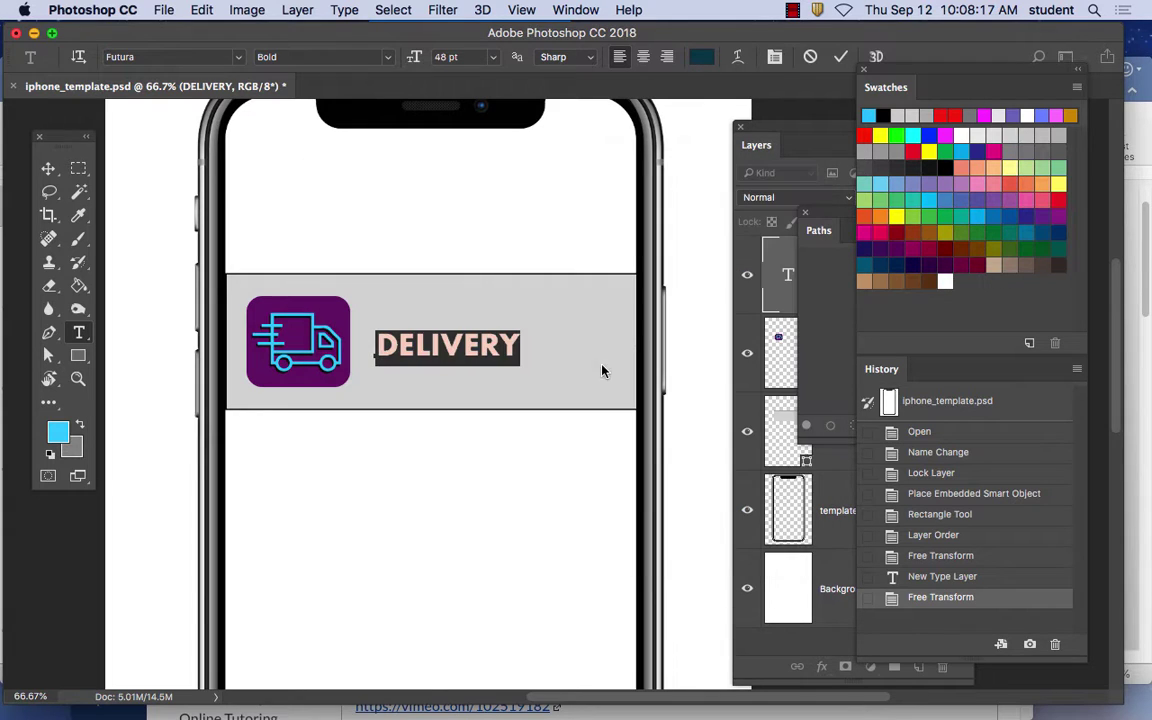
- Enlarge DELIVERY to 72 pt and nudge it left beside the truck icon
left_click(495, 62)
left_click(425, 248)
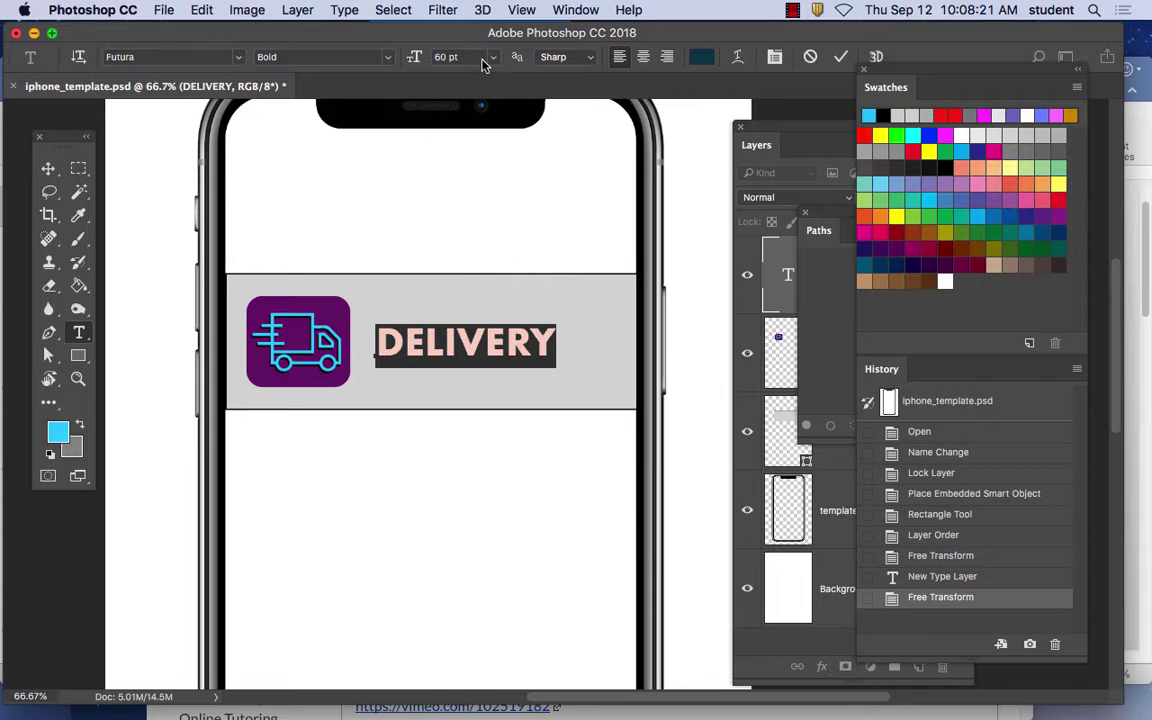
left_click(493, 57)
left_click(466, 286)
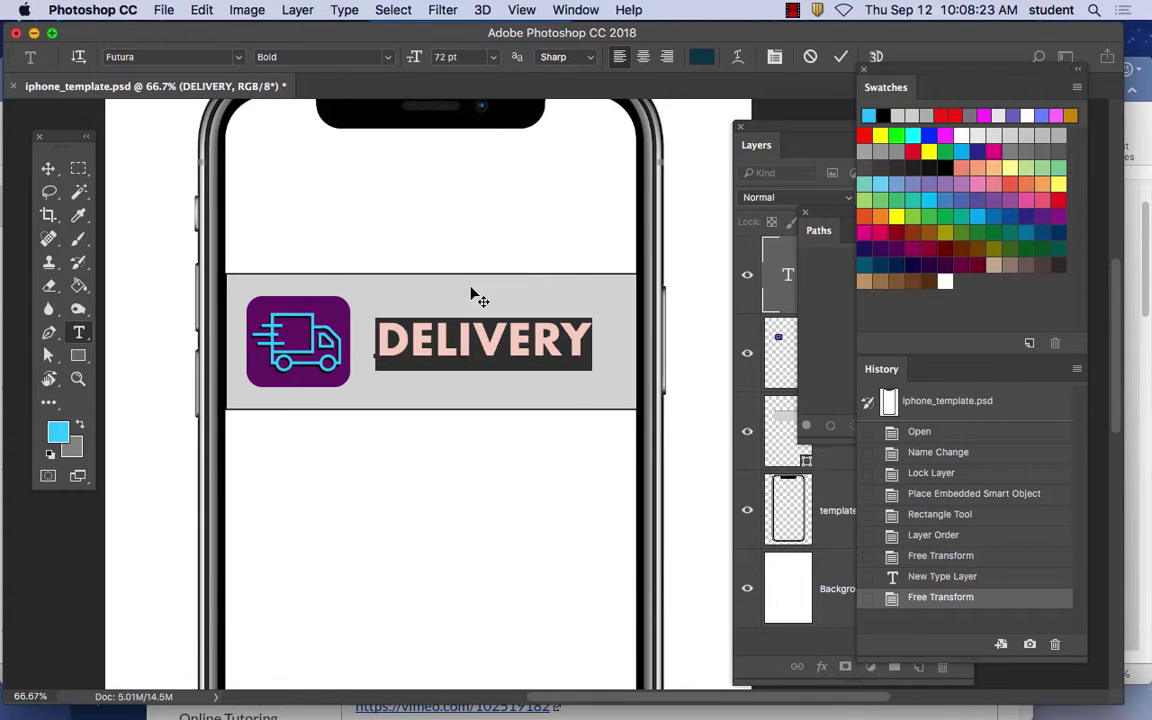
left_click(48, 168)
mouse_move(516, 343)
left_mouse_down()
mouse_move(488, 345)
mouse_move(500, 343)
mouse_move(505, 368)
mouse_move(510, 350)
mouse_move(490, 318)
mouse_move(510, 317)
mouse_move(512, 346)
left_mouse_up()
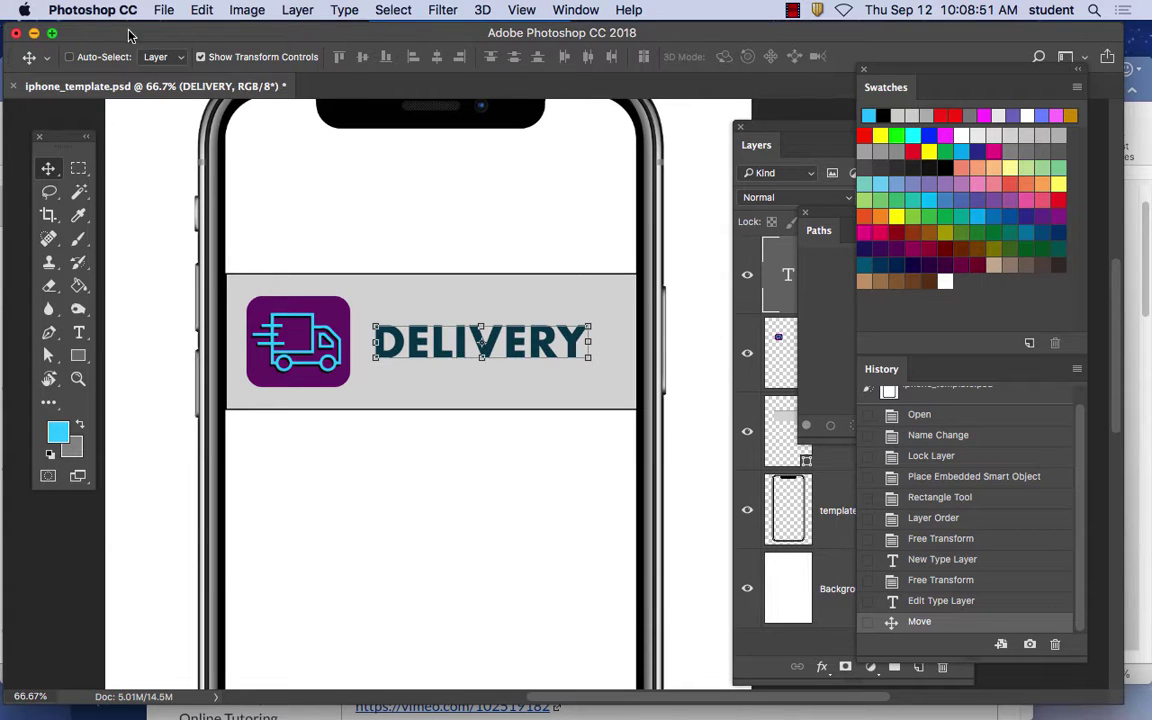
- Save the iPhone template PSD and quit Photoshop CC
left_click(163, 9)
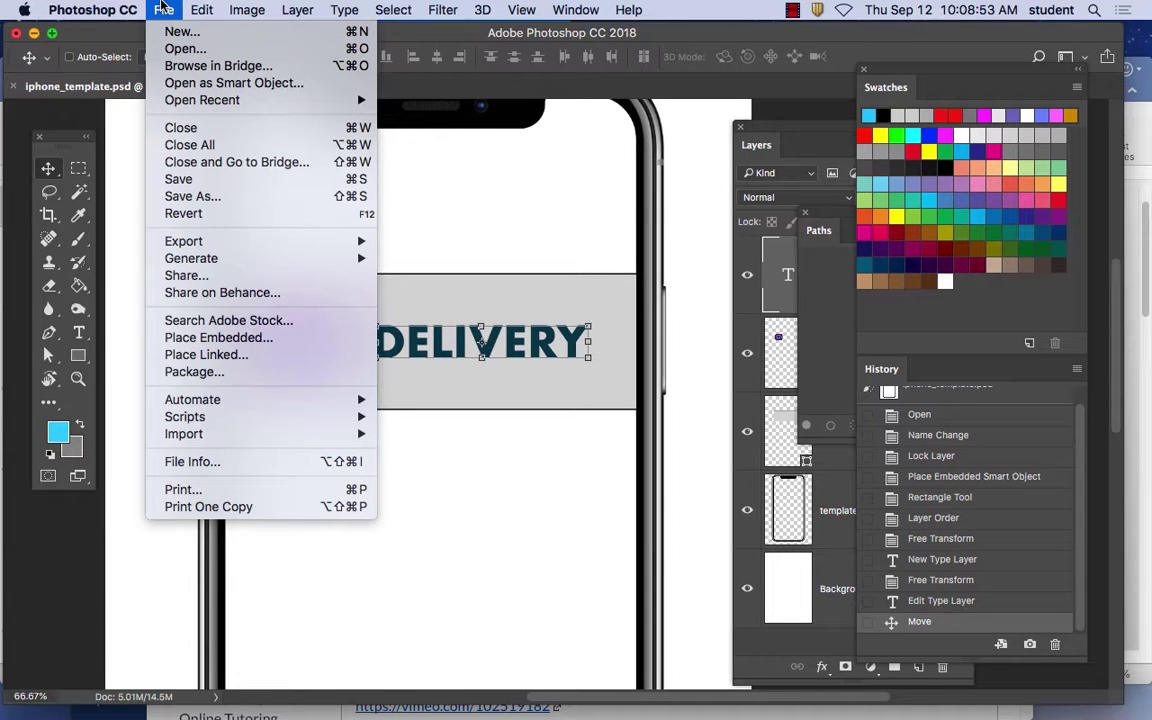
left_click(236, 180)
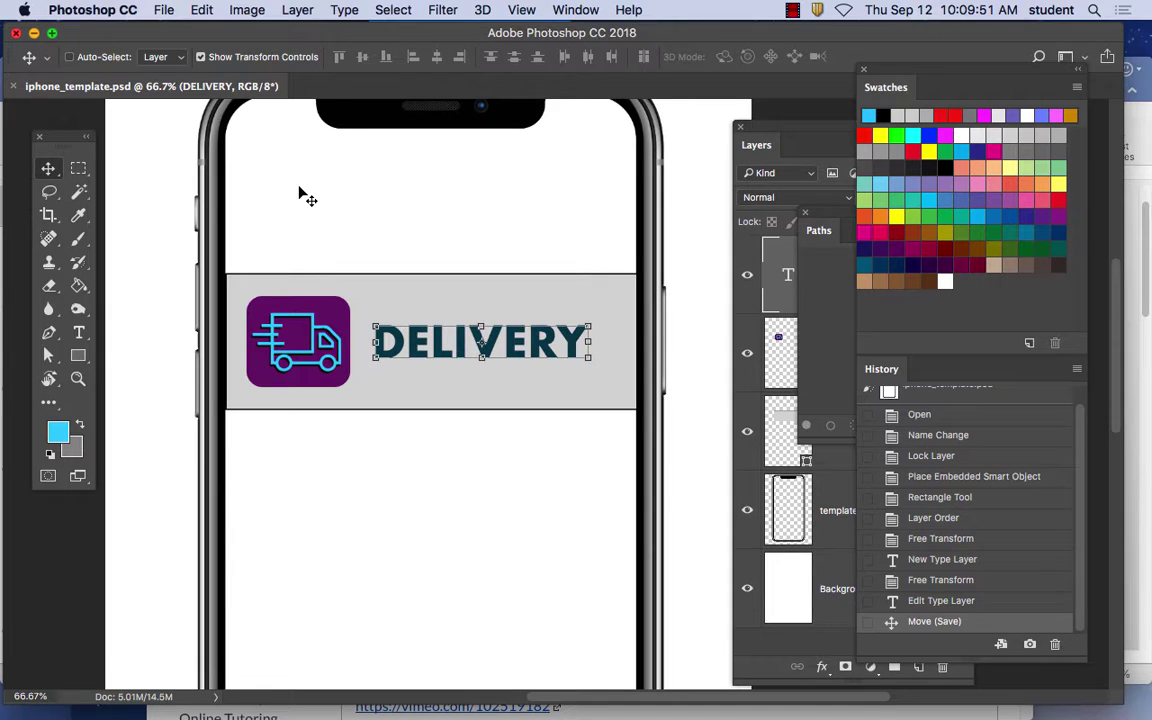
left_click(163, 10)
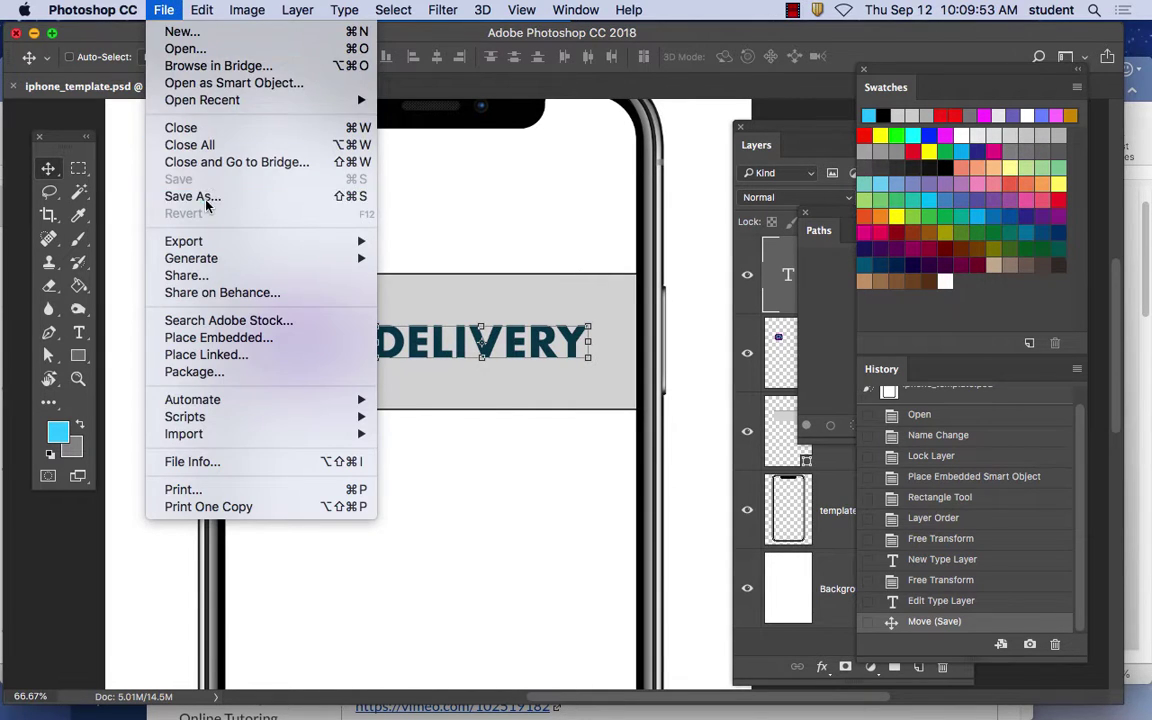
mouse_move(93, 10)
left_click(138, 163)
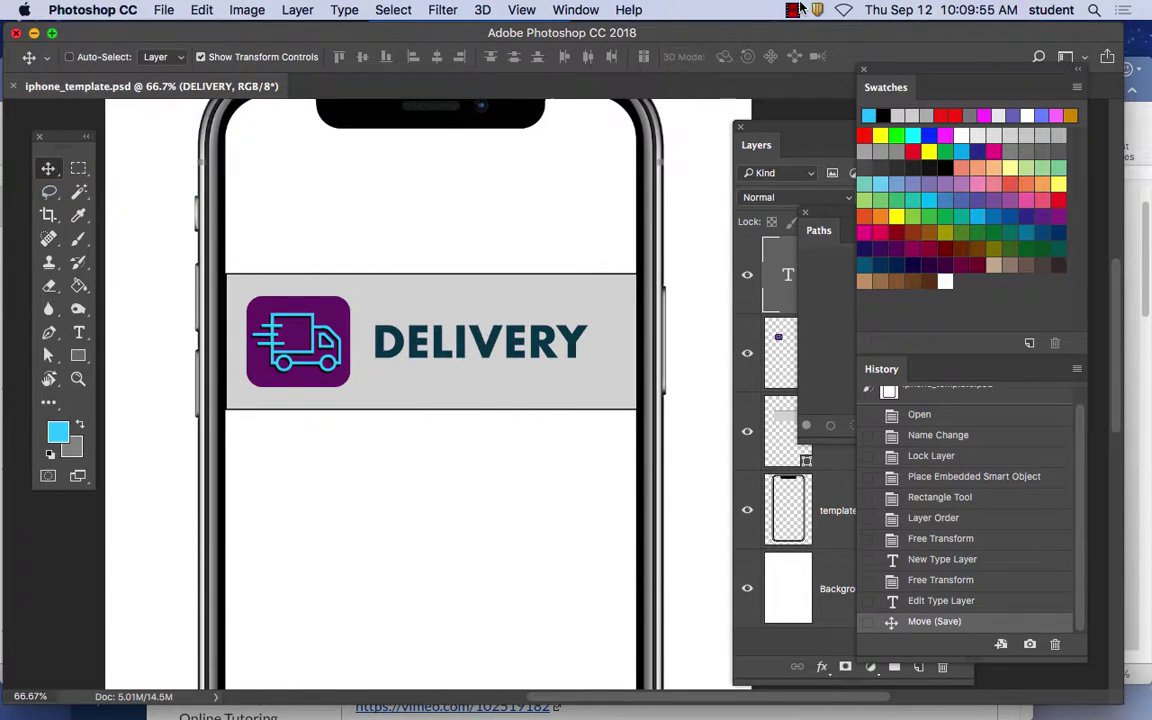
left_click(793, 10)
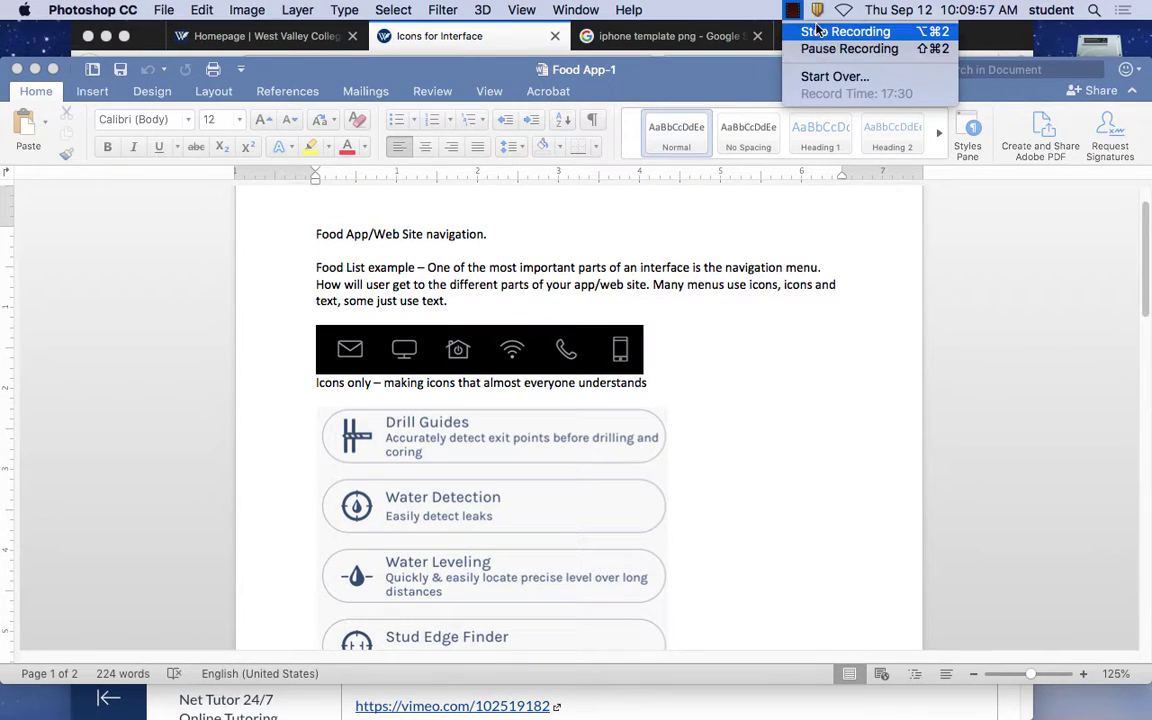